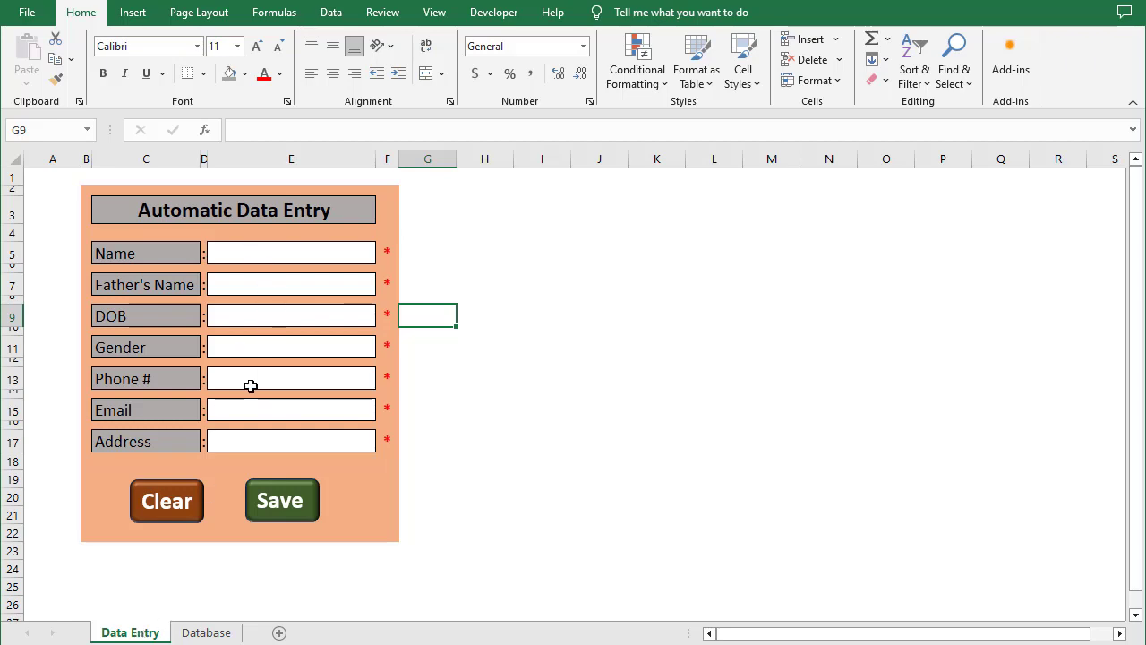
Review the stored records in the Database sheet, then return to the Data Entry form
left_click(198, 631)
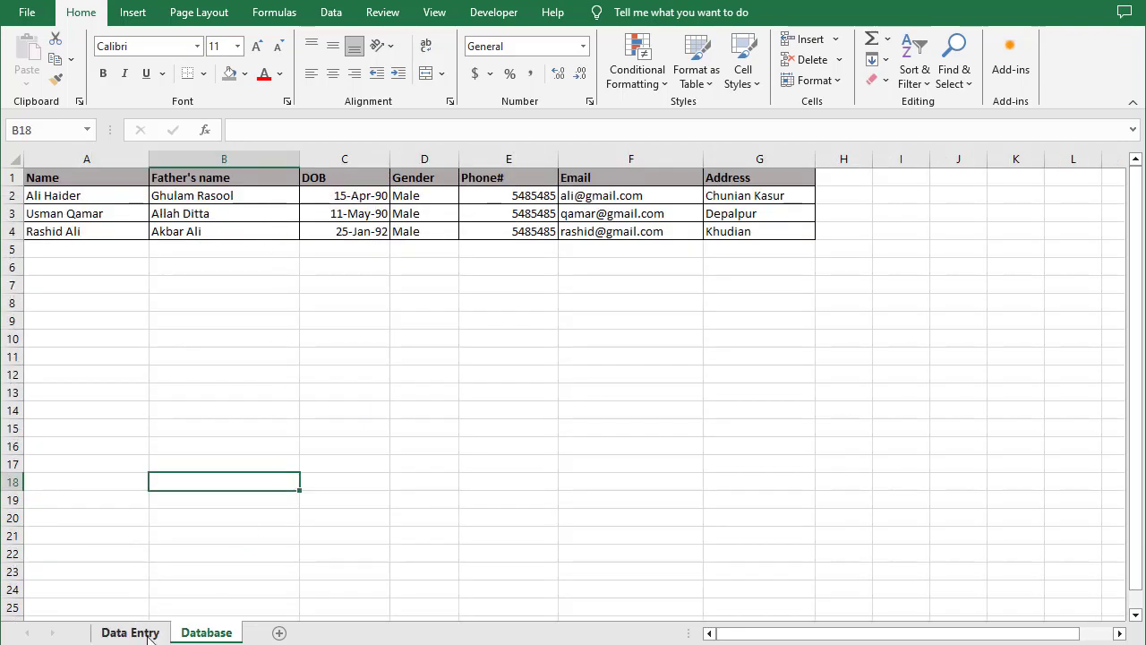
left_click(134, 632)
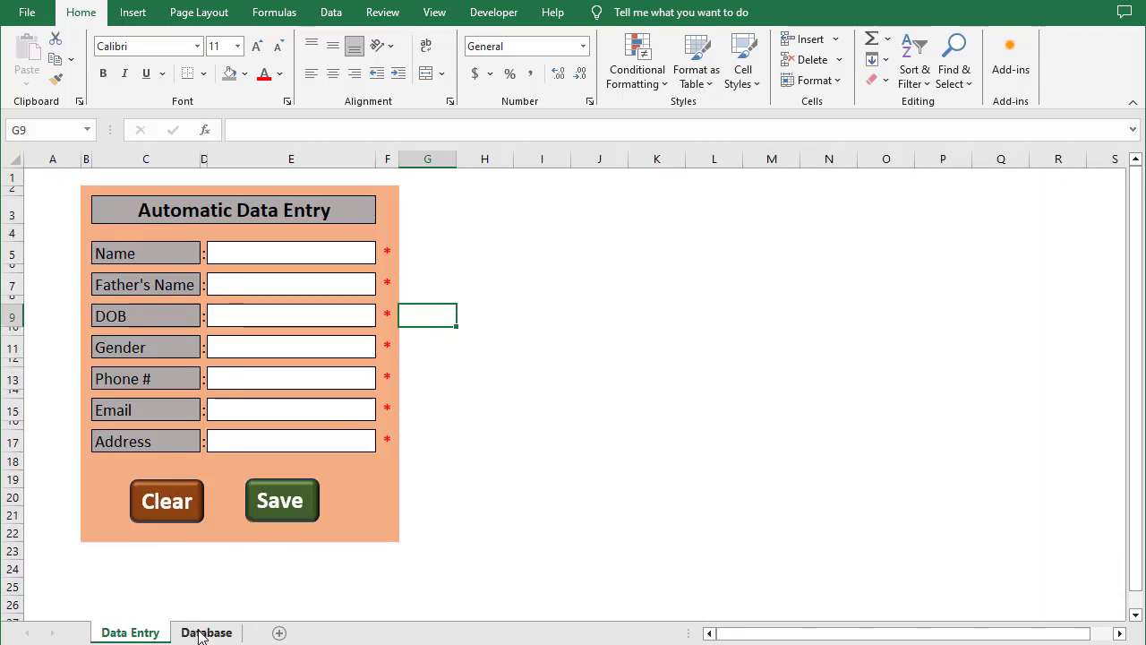
left_click(200, 631)
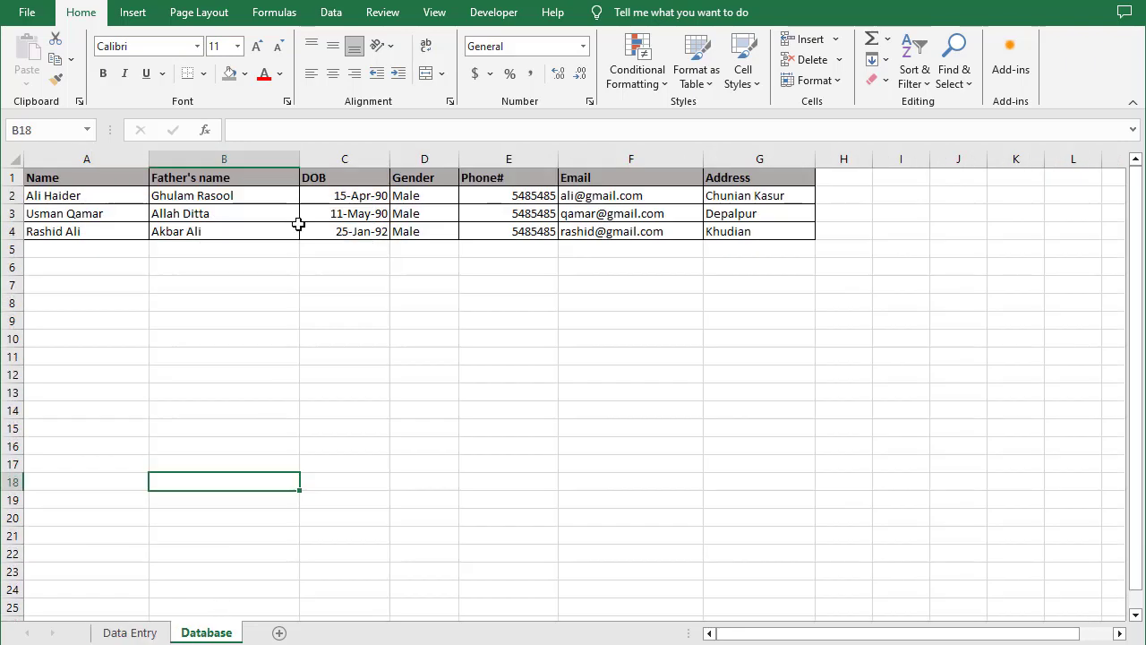
left_click(146, 629)
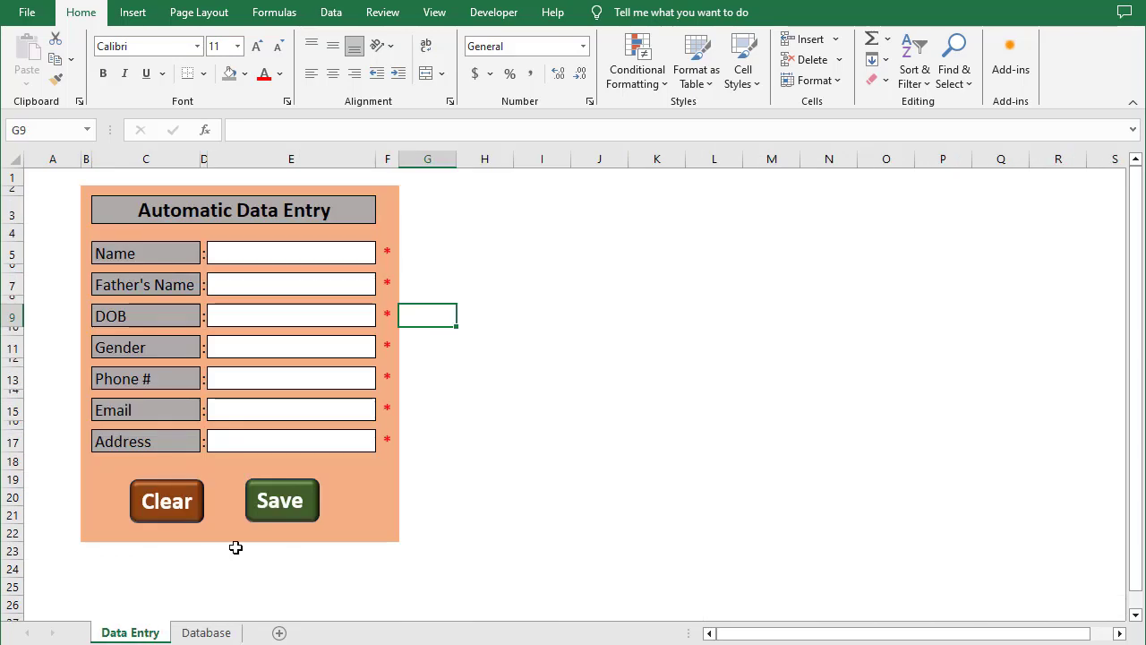
Enter the person's name, father's name and date of birth in the form
left_click(269, 255)
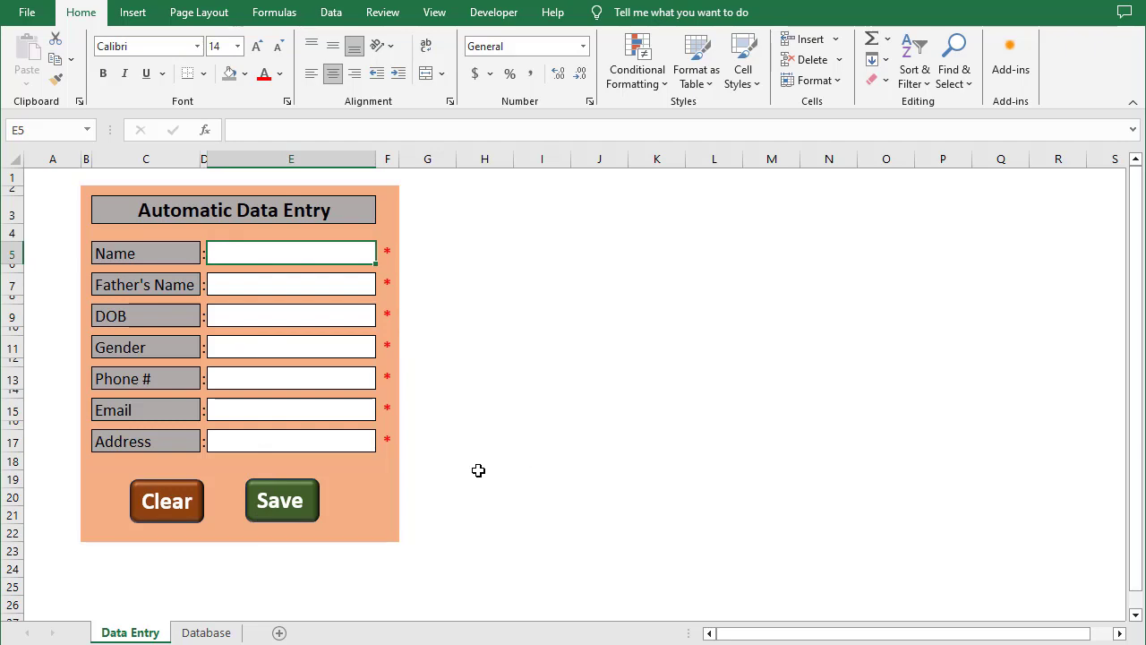
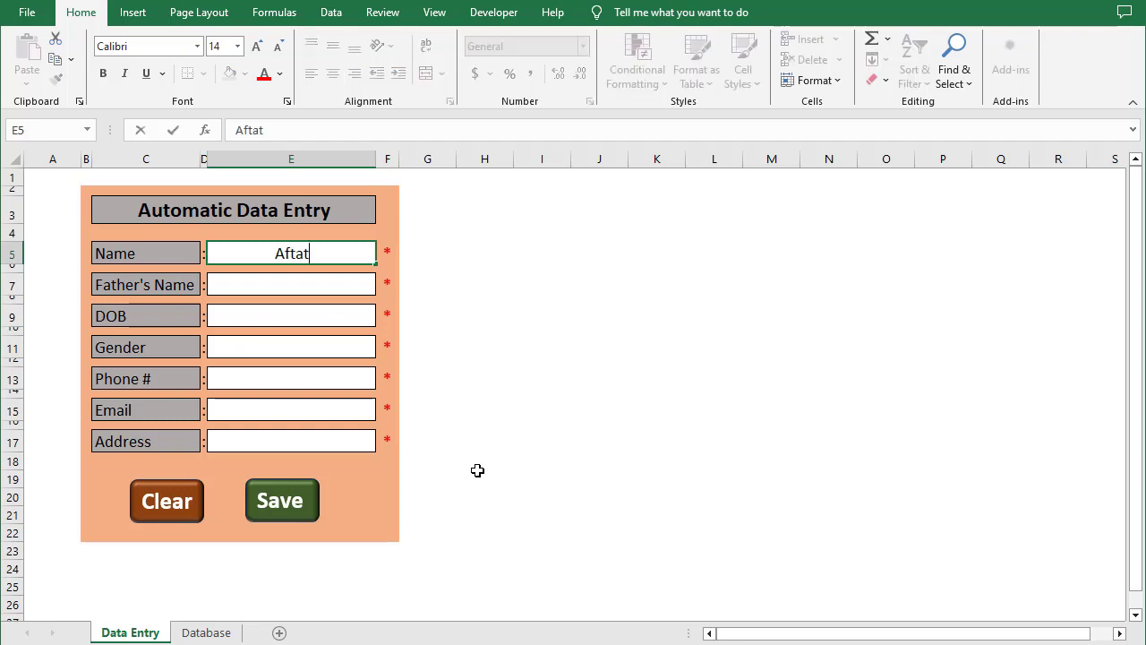
key("Return")
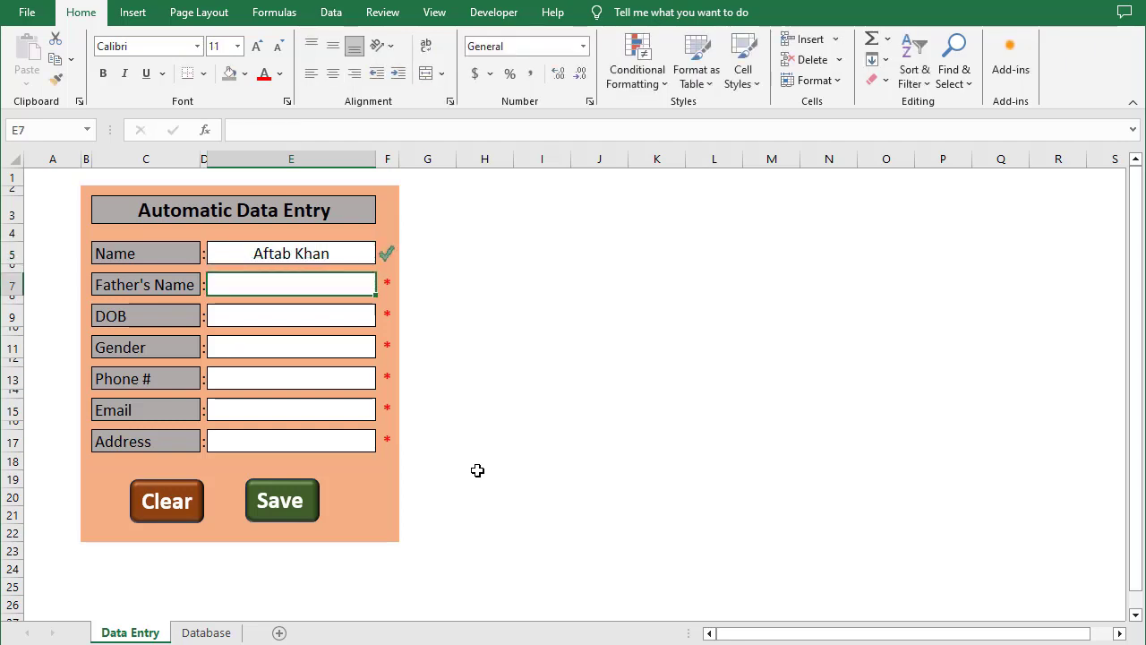
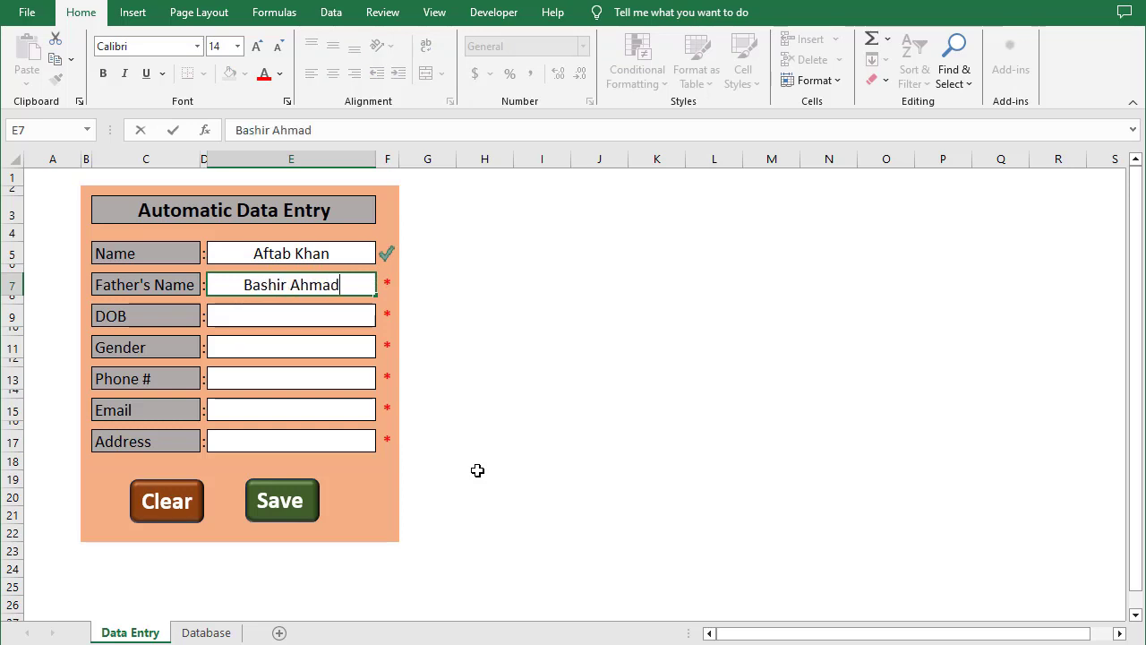
key("Return")
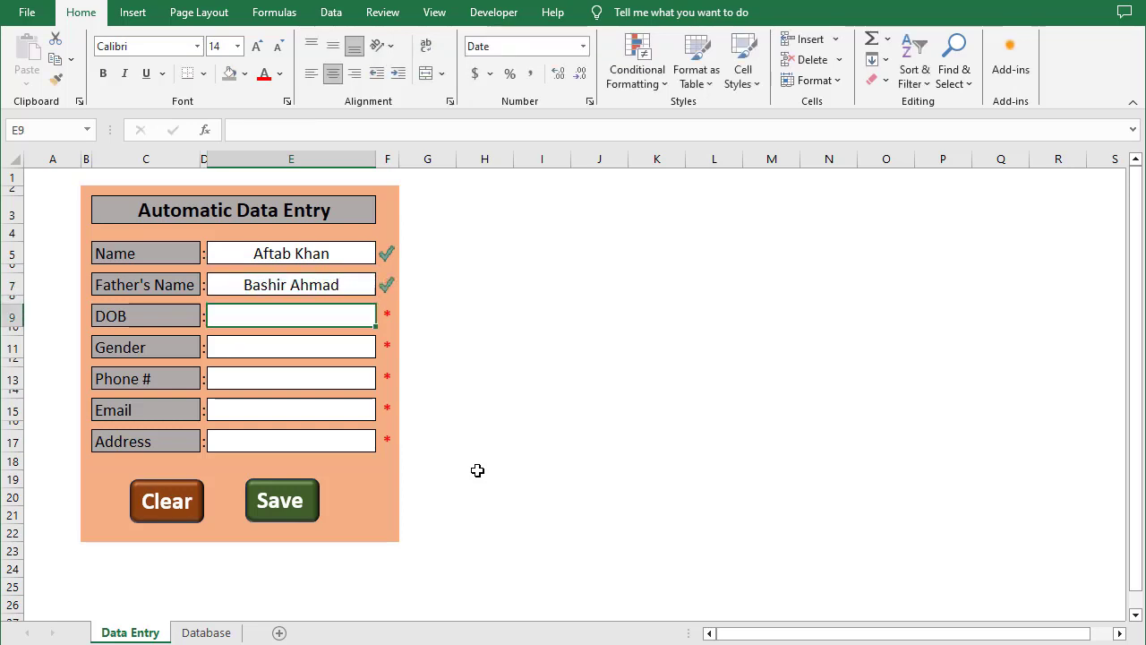
type("02/")
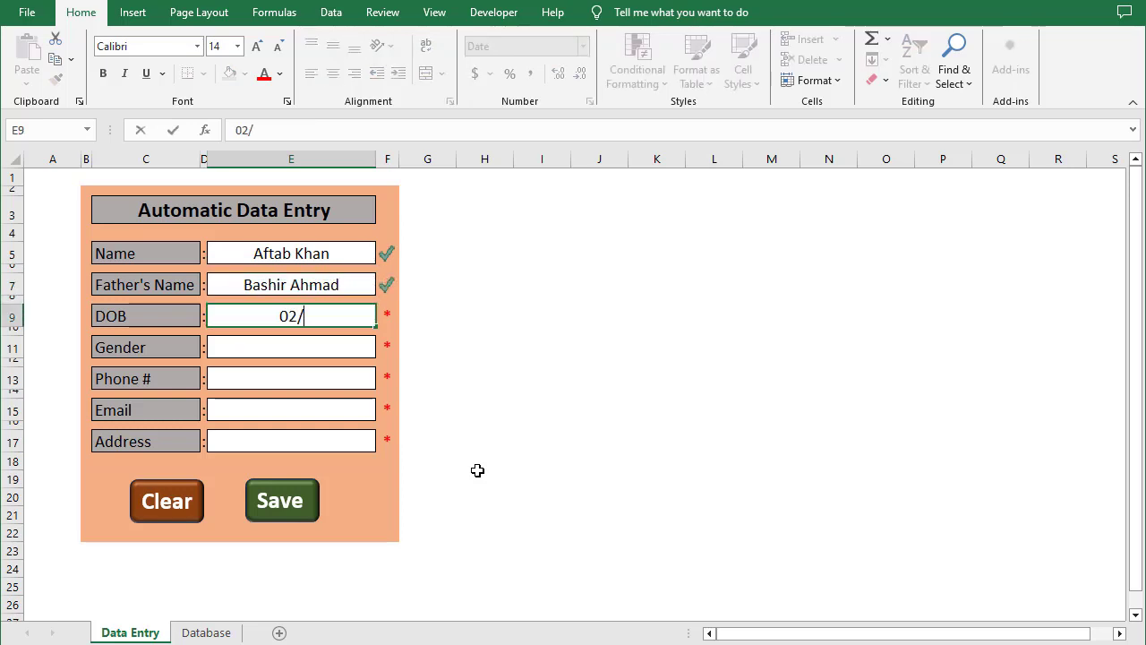
type("10/19")
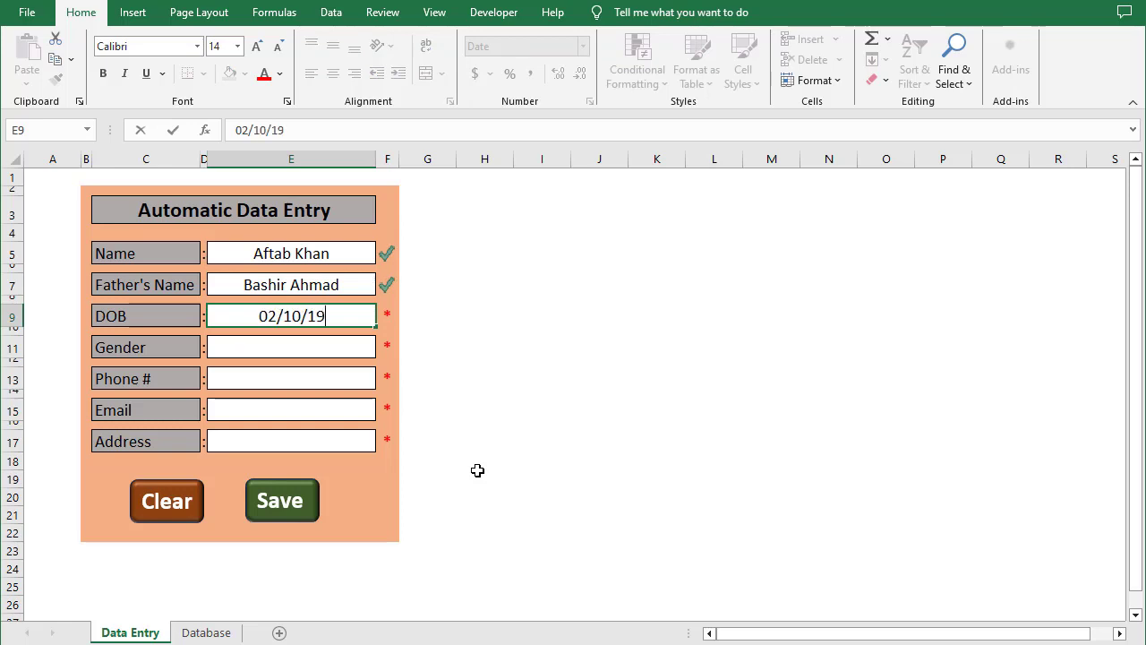
type("95")
key("Return")
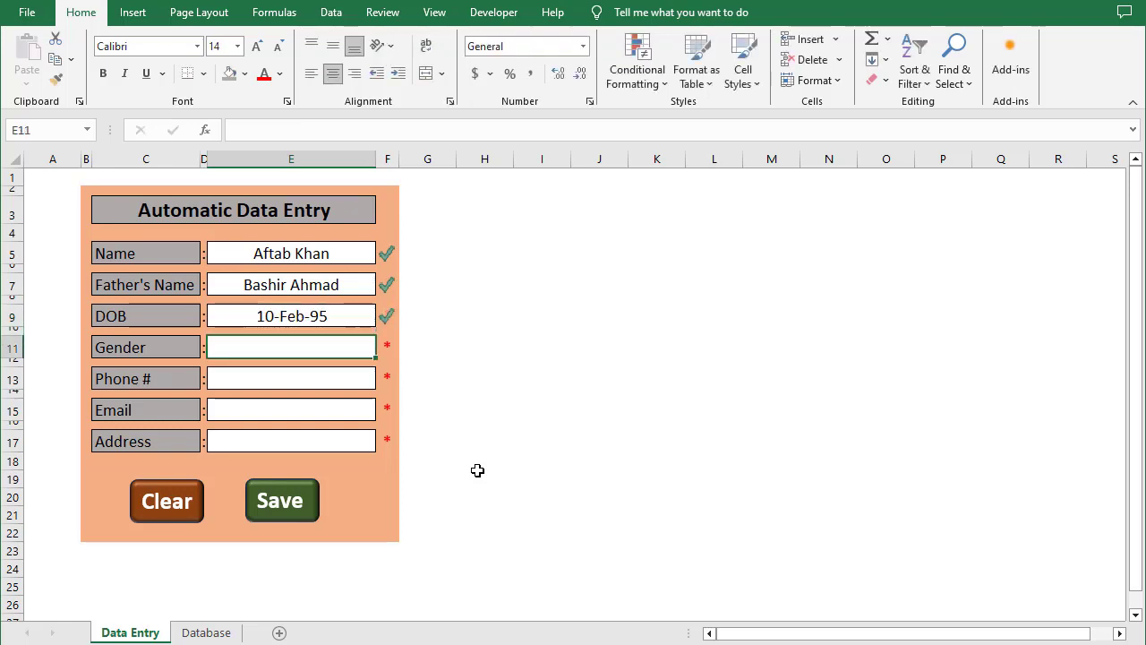
Fill in gender Male, then the phone number, e-mail address and postal address
type("Male")
key("Return")
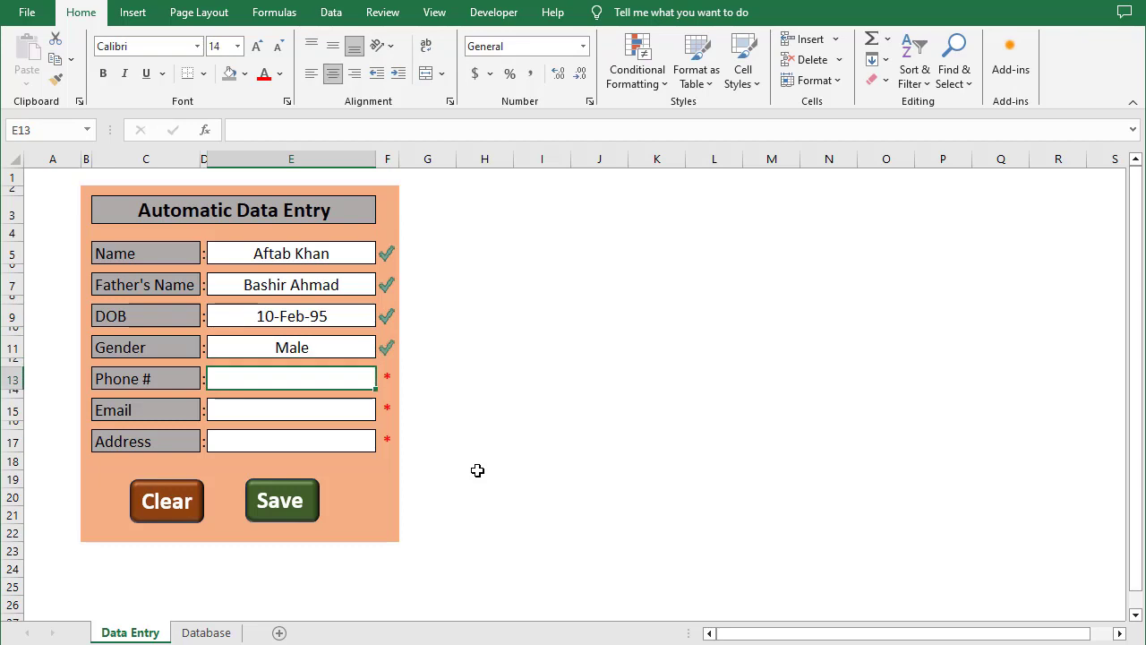
type("585485")
key("Return")
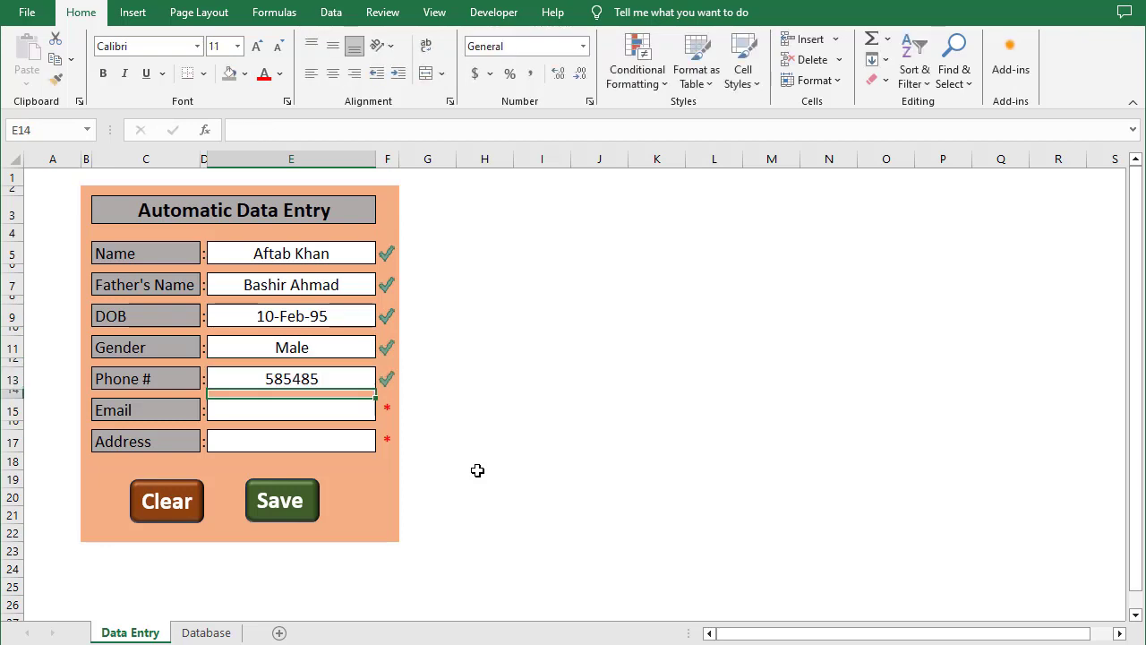
key("Down")
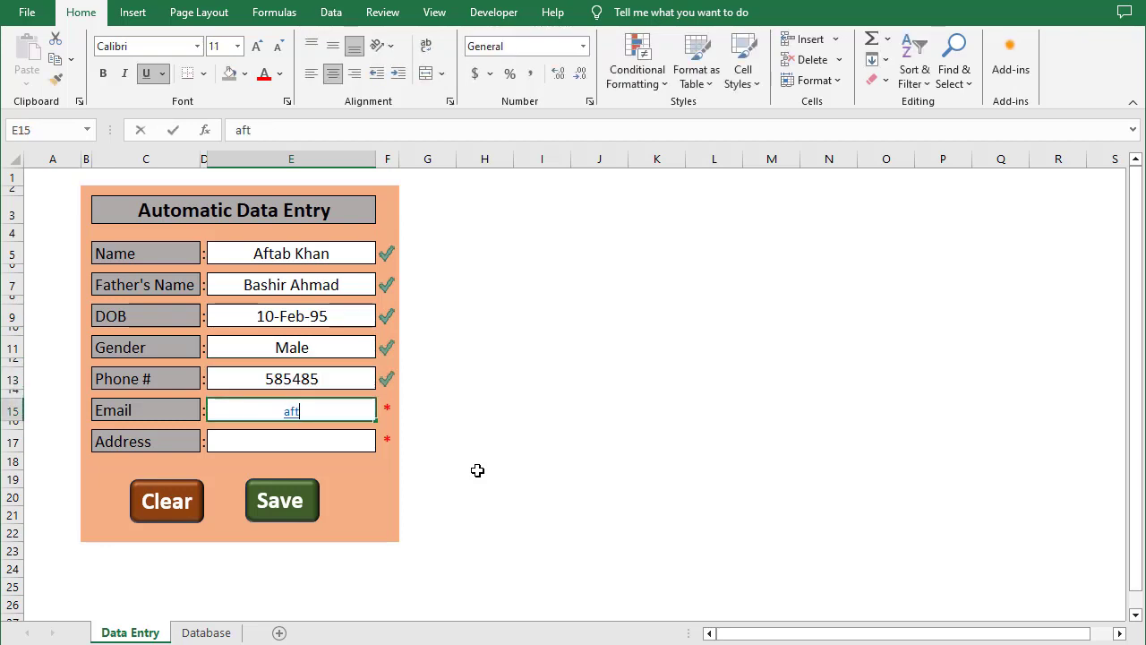
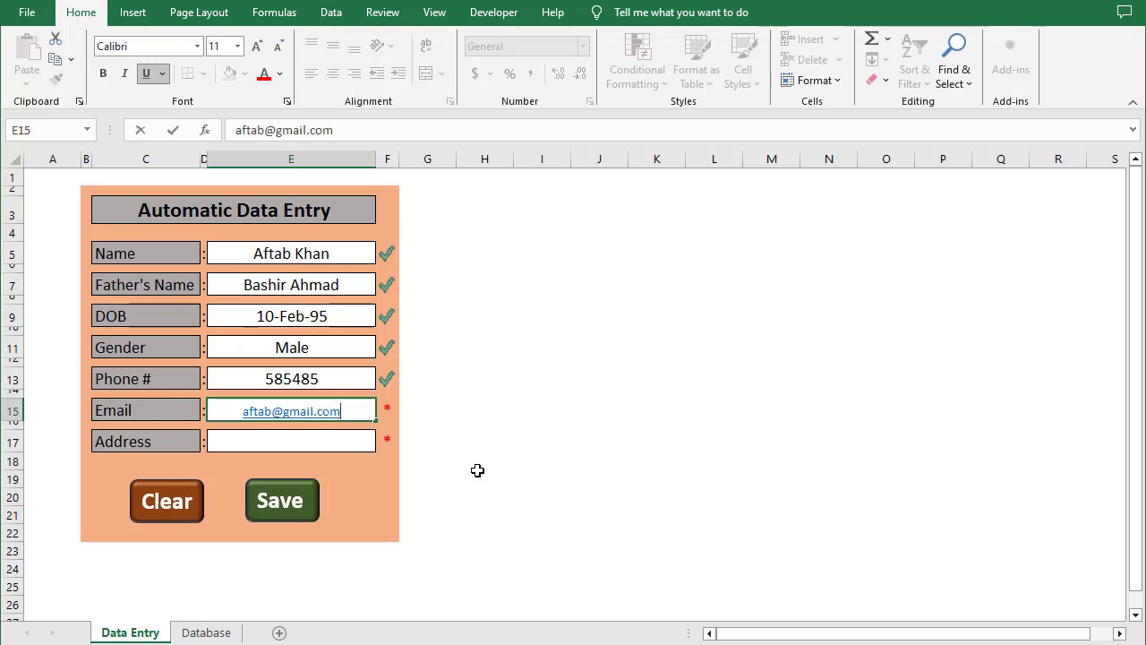
key("Return")
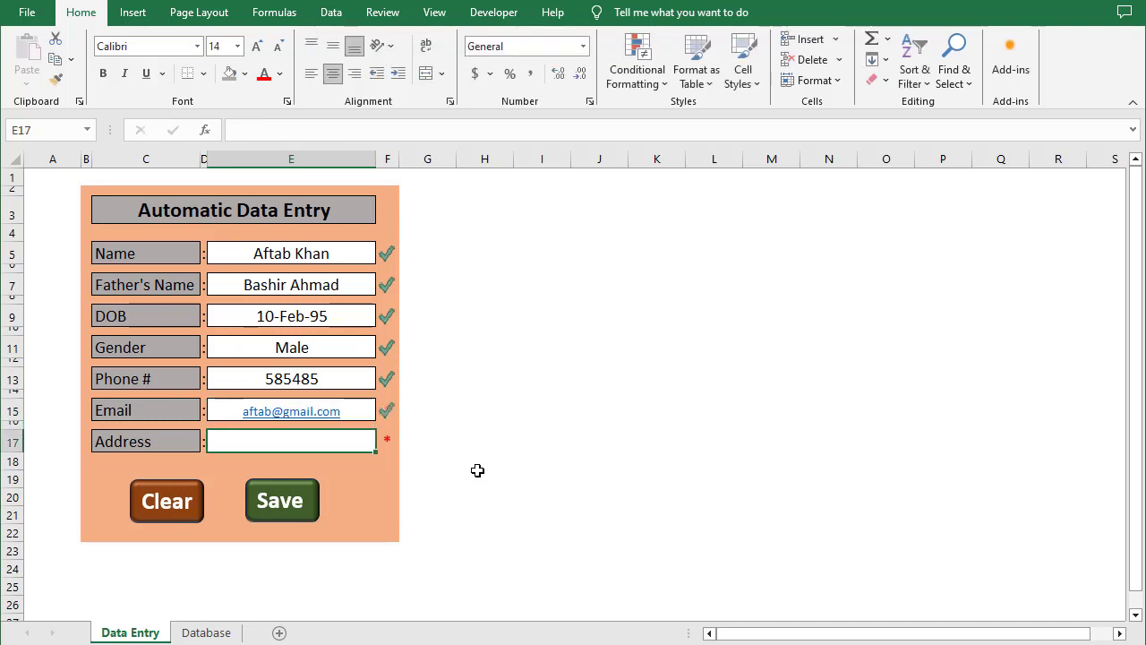
type("Chunian")
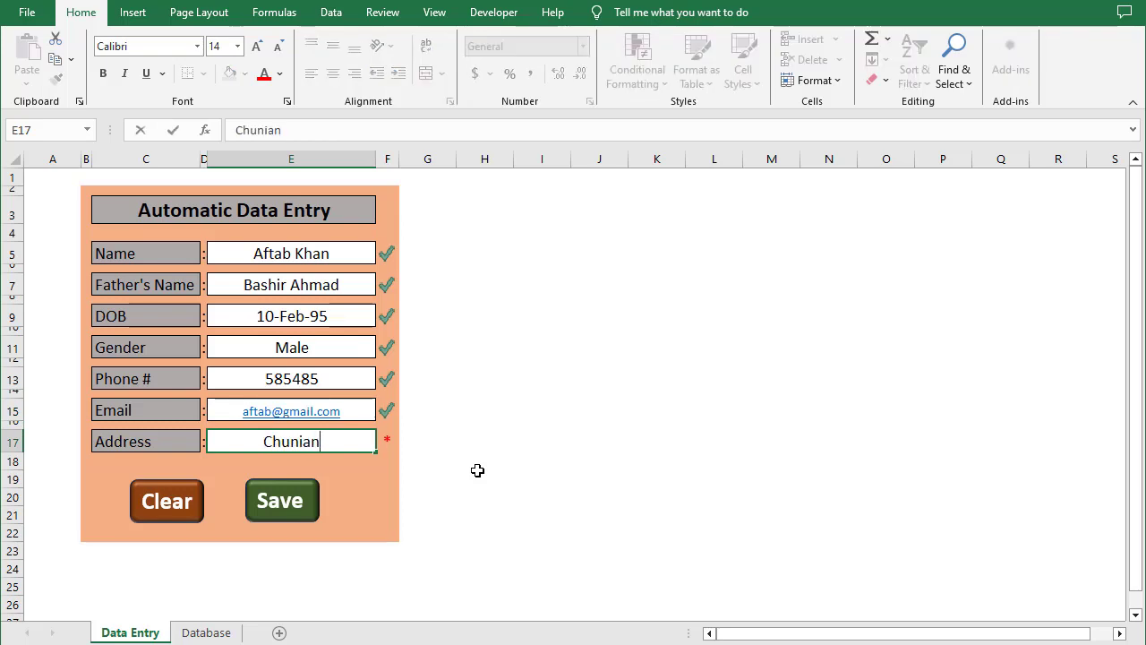
key("Return")
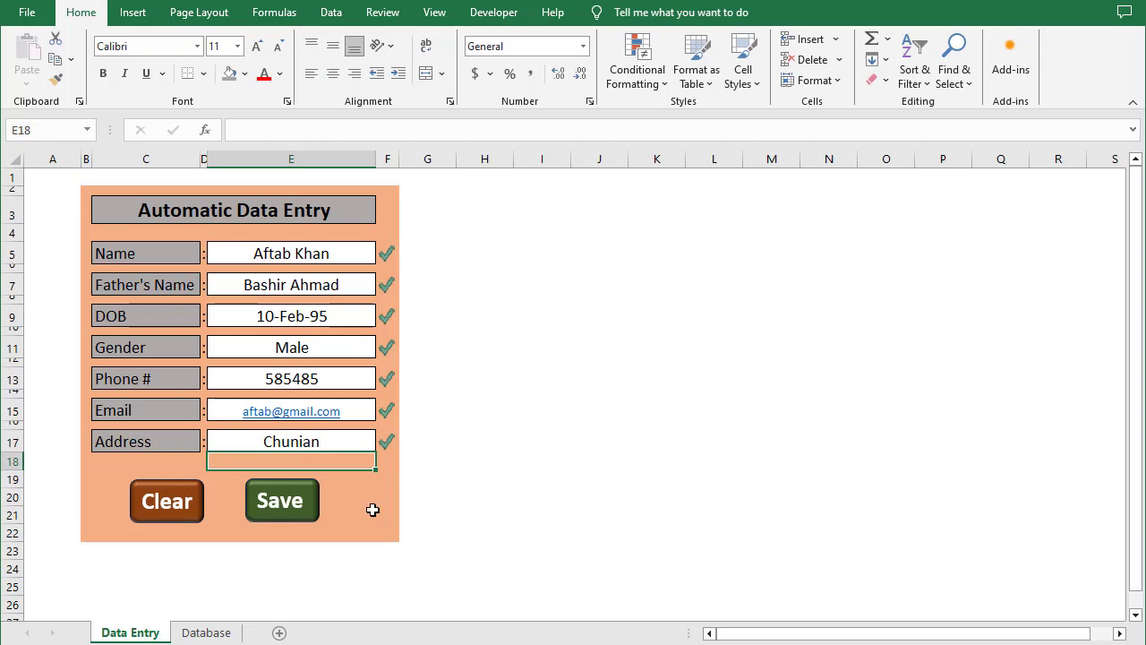
Save the filled form as a new record and check it in the Database sheet
left_click(302, 516)
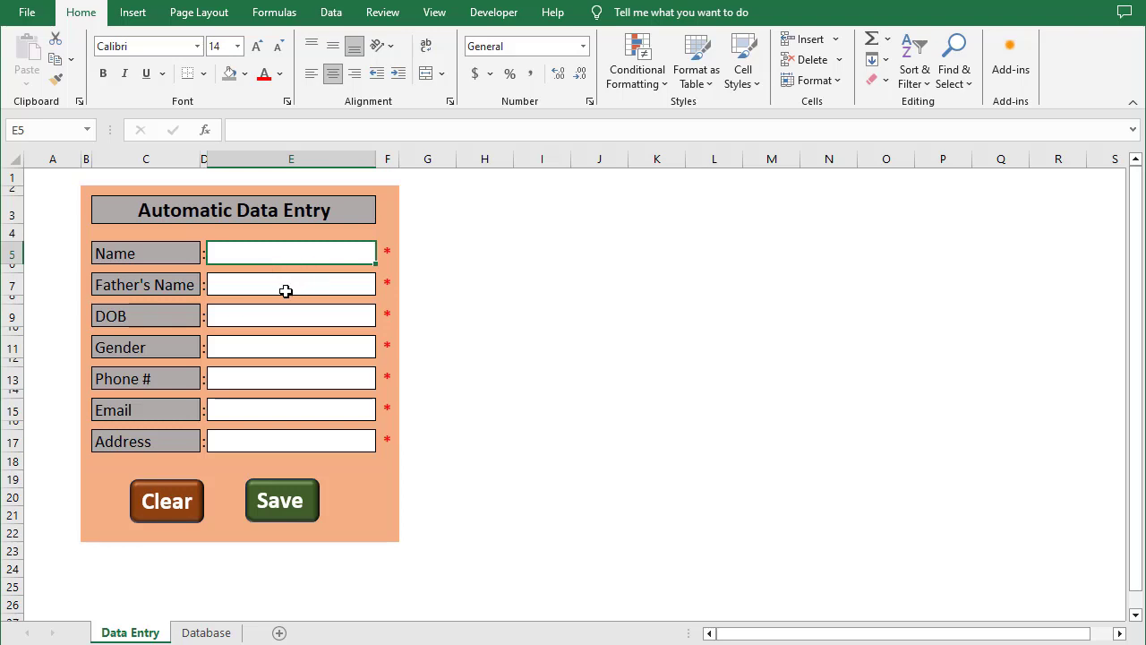
left_click(222, 633)
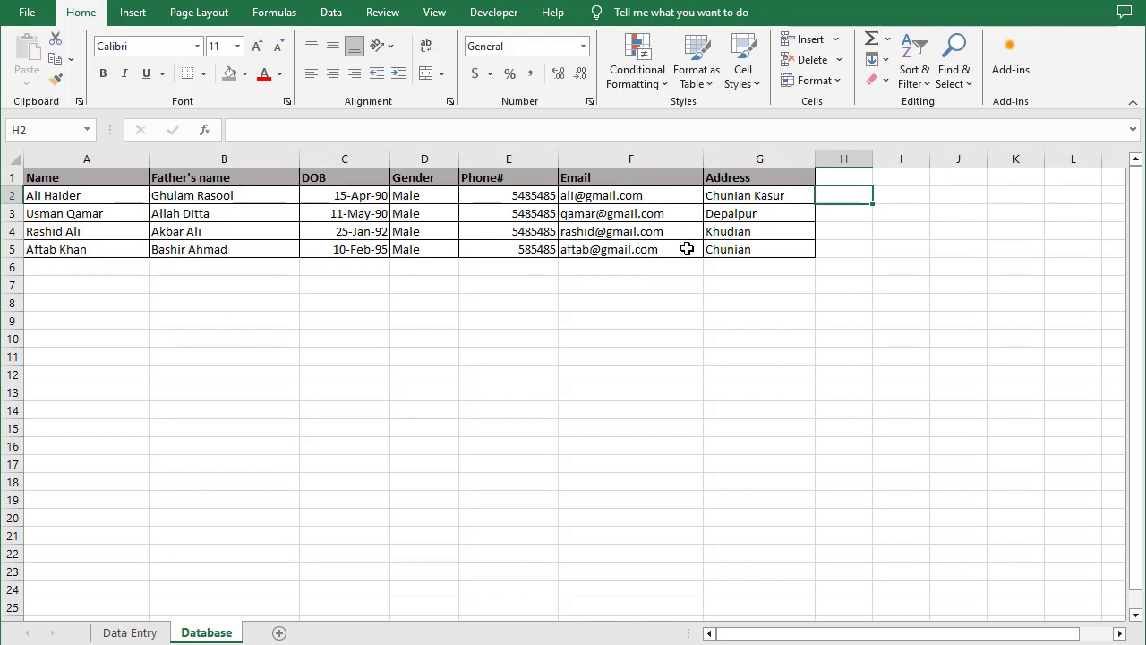
left_click(821, 253)
left_click(116, 631)
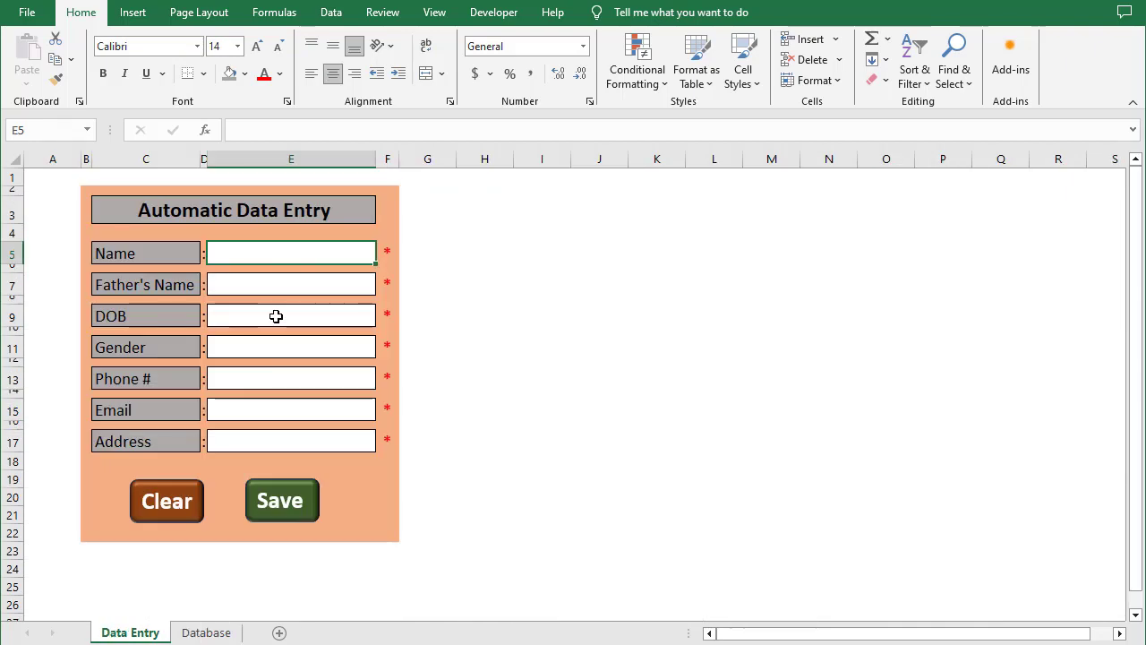
Type test values 'fdsklfj' and 'dsfds' into Name and Father's Name, then clear the form
type("fdsklfj")
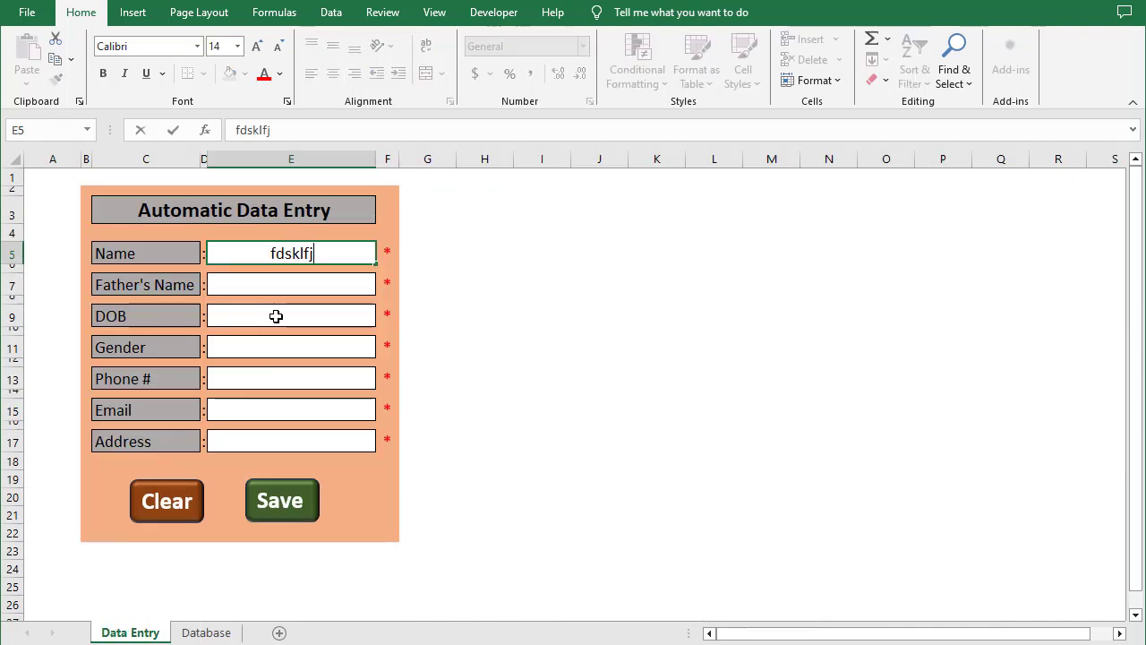
key("Return")
type("dsfds")
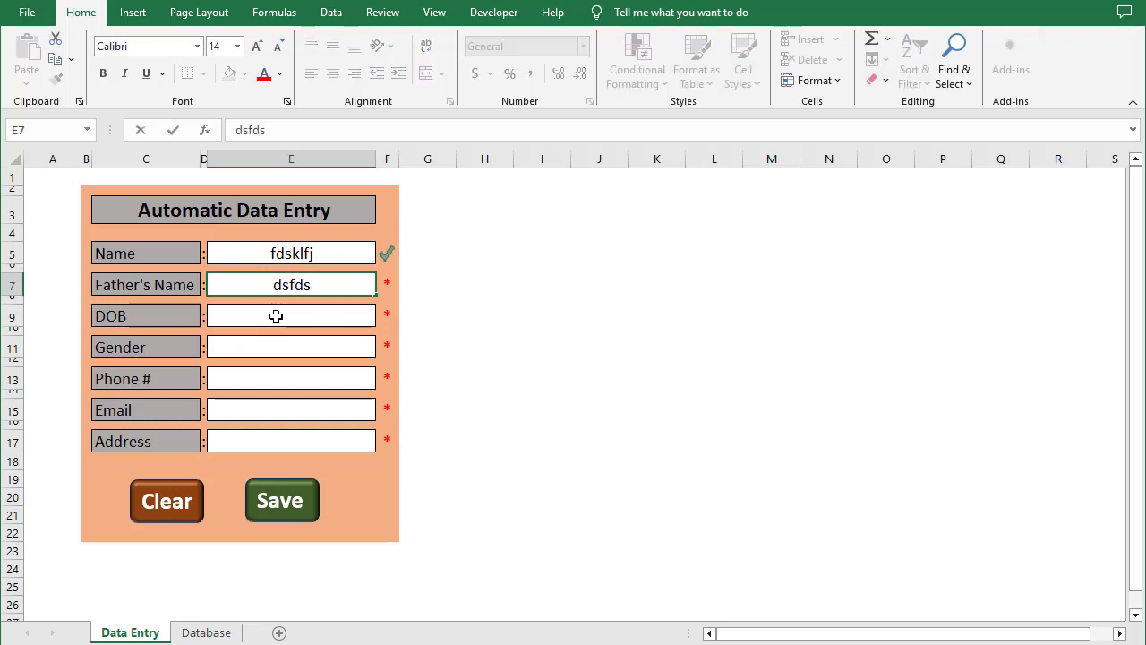
left_click(585, 446)
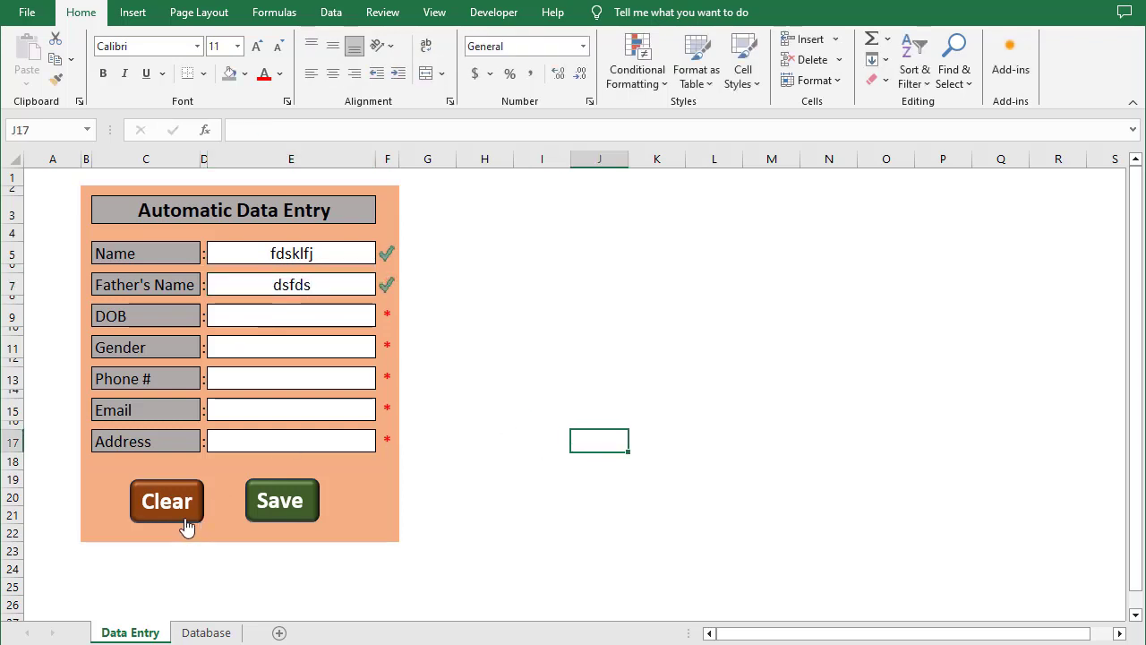
left_click(186, 526)
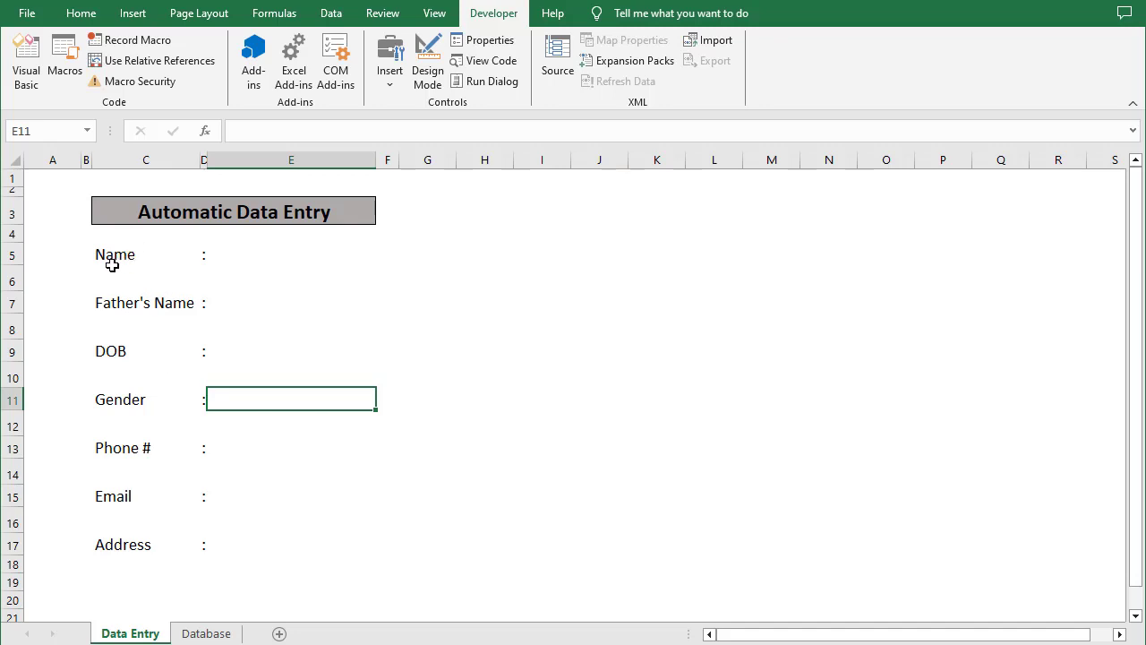
Shrink the spacer rows 6, 8, 10, 12, 14 and 16 to a much smaller height
left_click(9, 283)
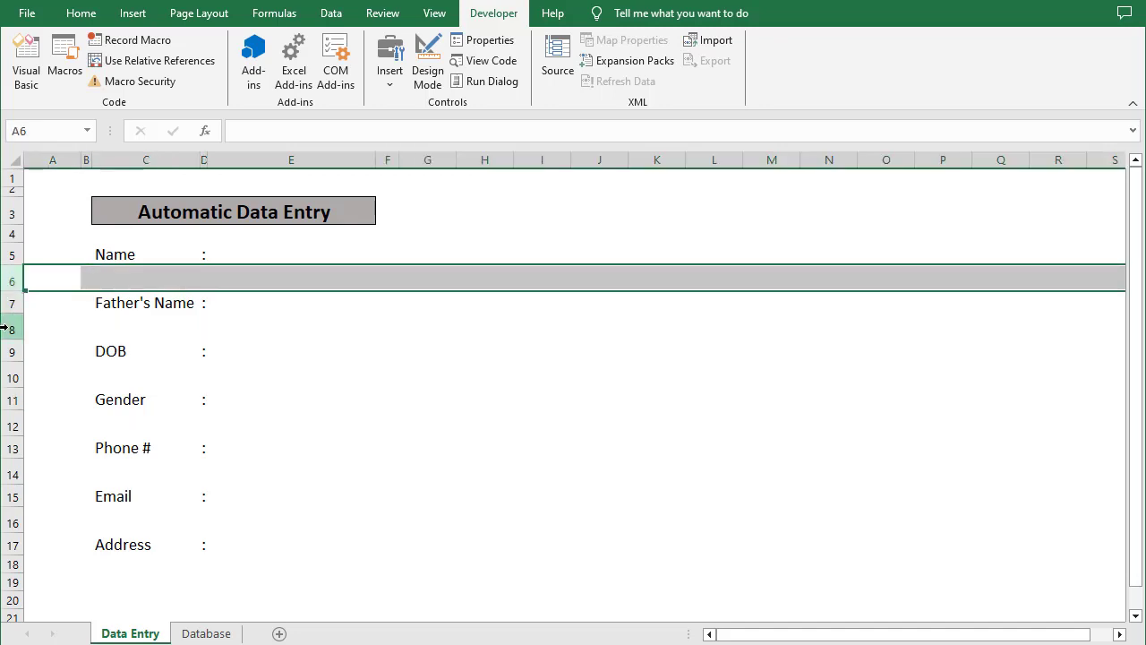
left_click(10, 329, "ctrl")
left_click(9, 377, "ctrl")
left_click(7, 425, "ctrl")
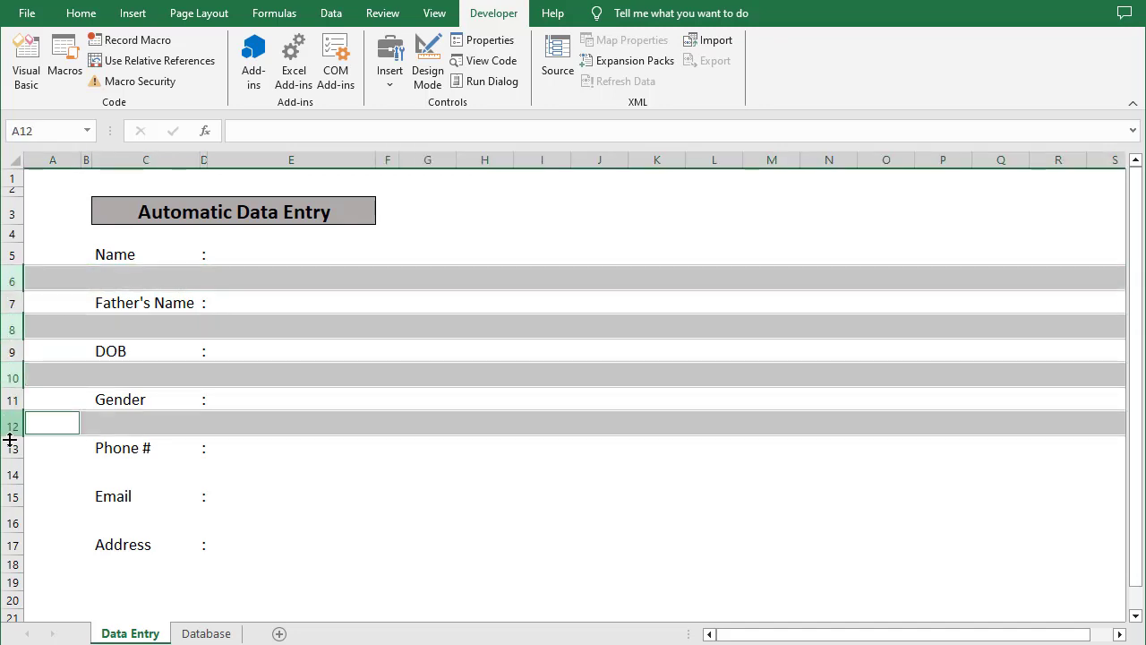
left_click(7, 473, "ctrl")
left_click(7, 527, "ctrl")
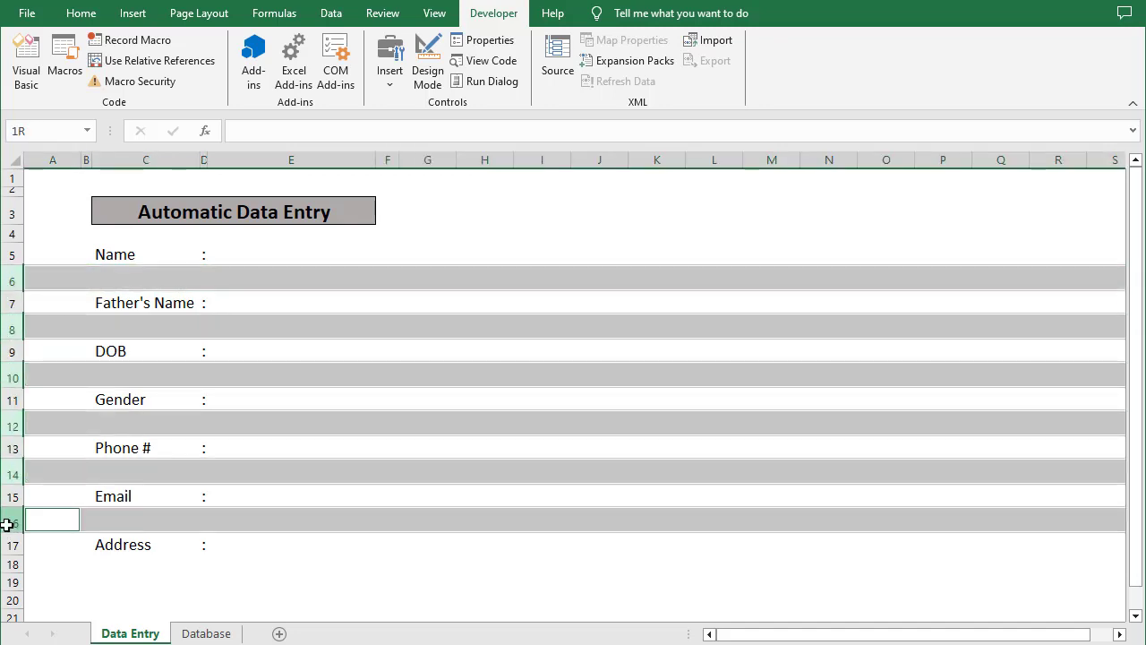
left_click_drag(12, 533, 20, 516)
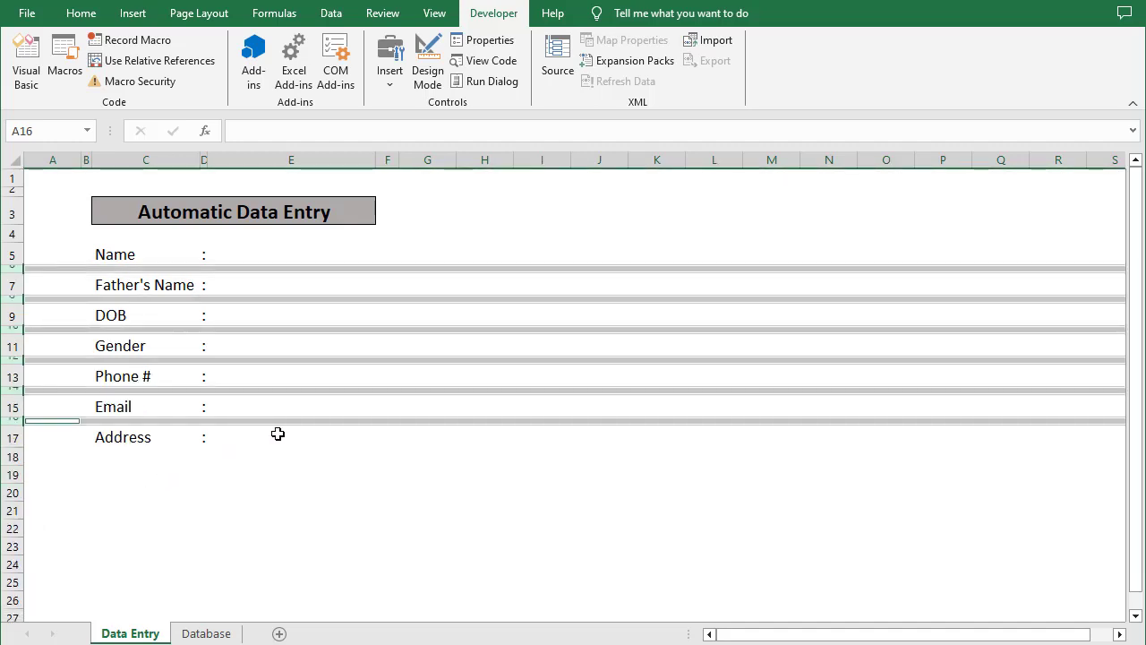
left_click(269, 459)
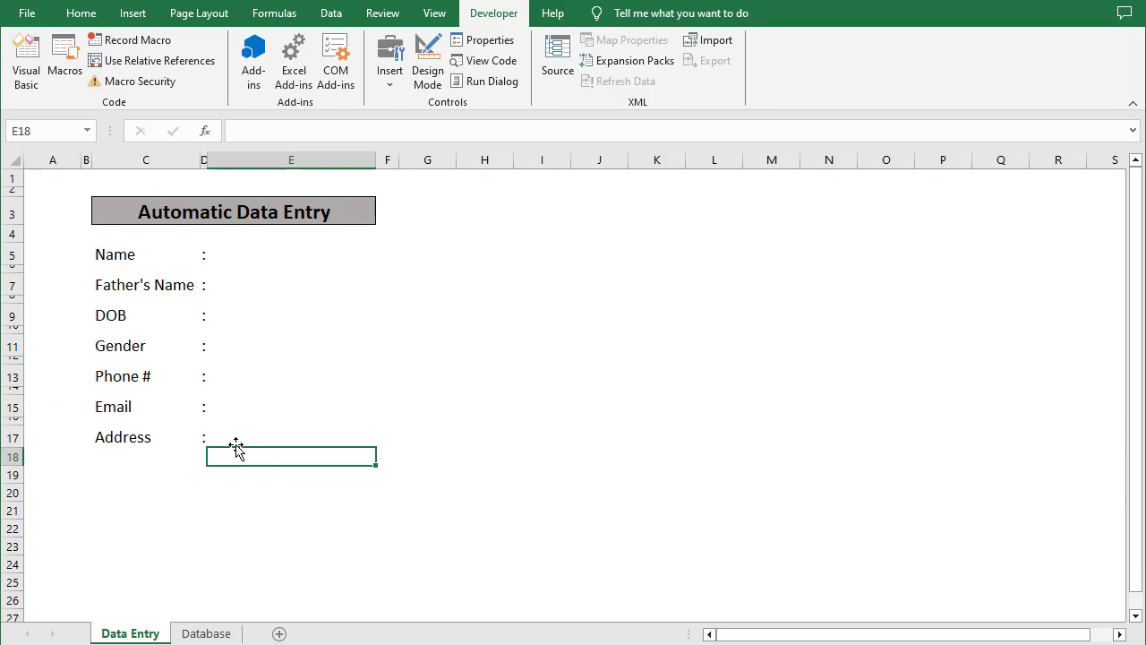
Give the seven label cells C5–C17 All Borders and a darker grey fill
left_click(133, 258)
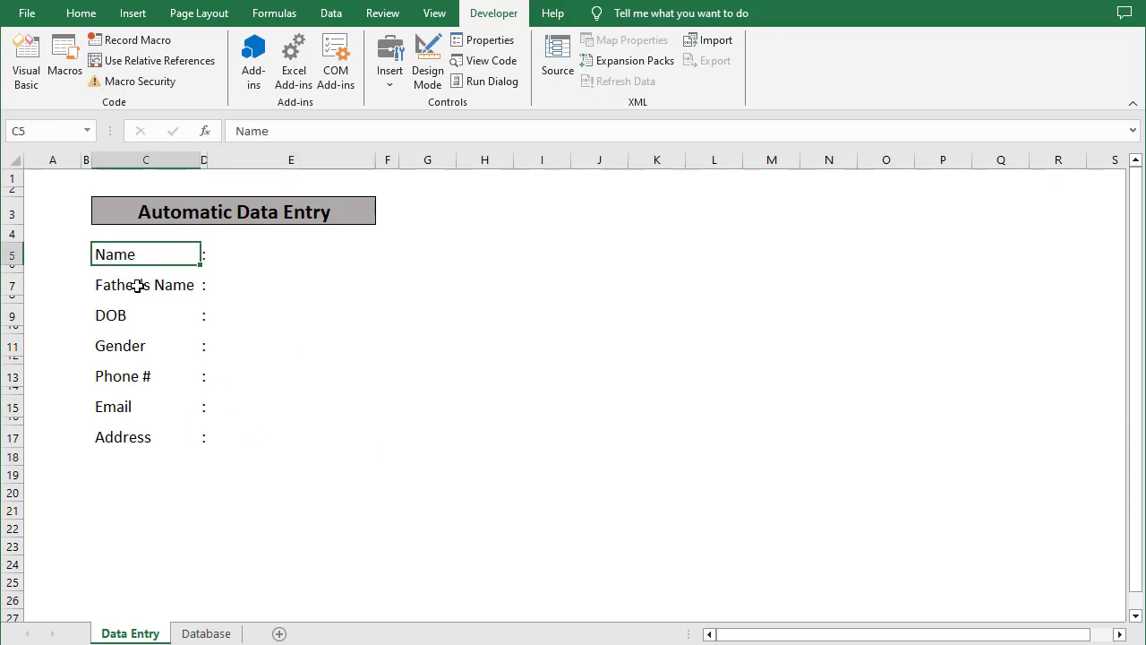
left_click(132, 285, "ctrl")
left_click(125, 313, "ctrl")
left_click(121, 346, "ctrl")
left_click(119, 379, "ctrl")
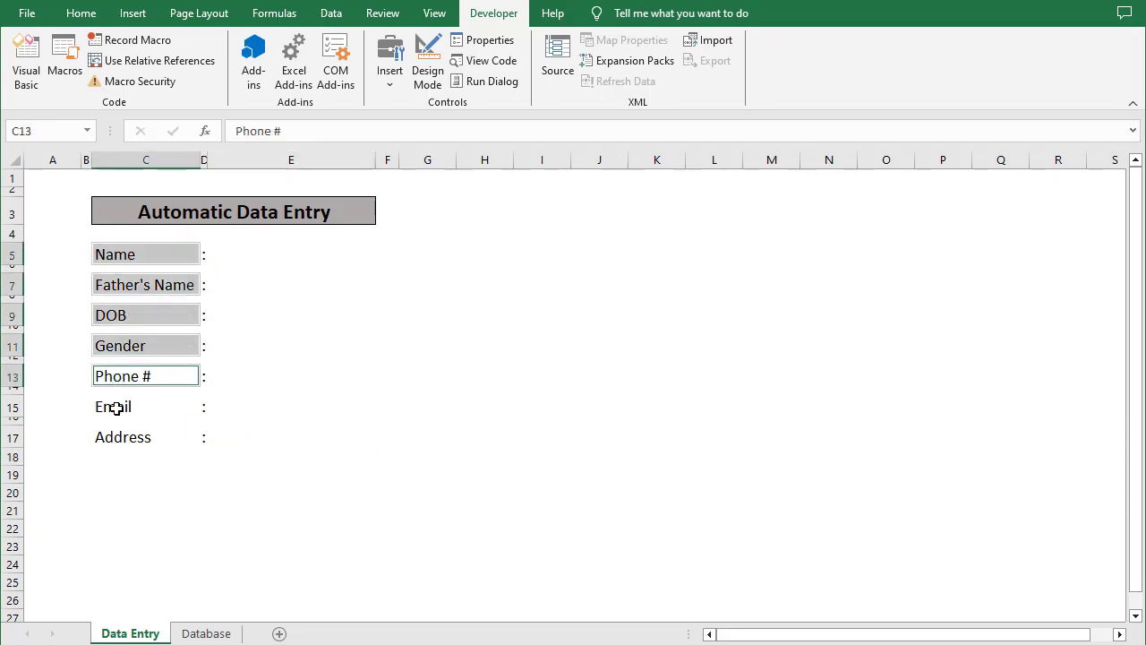
left_click(115, 407, "ctrl")
left_click(116, 437, "ctrl")
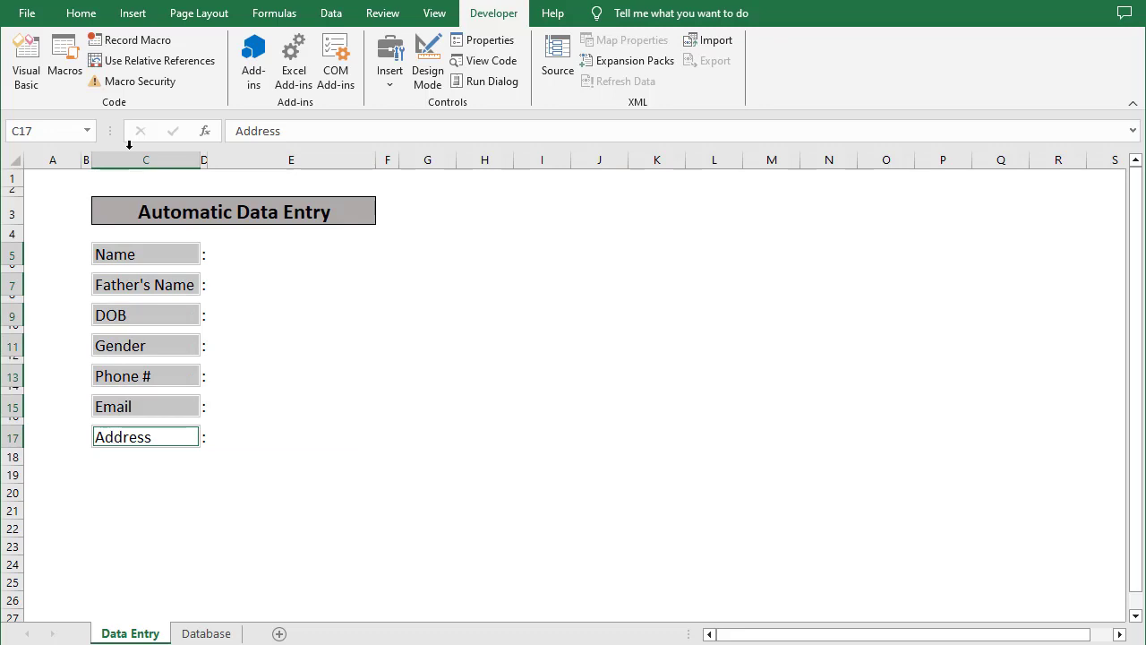
left_click(71, 12)
left_click(187, 74)
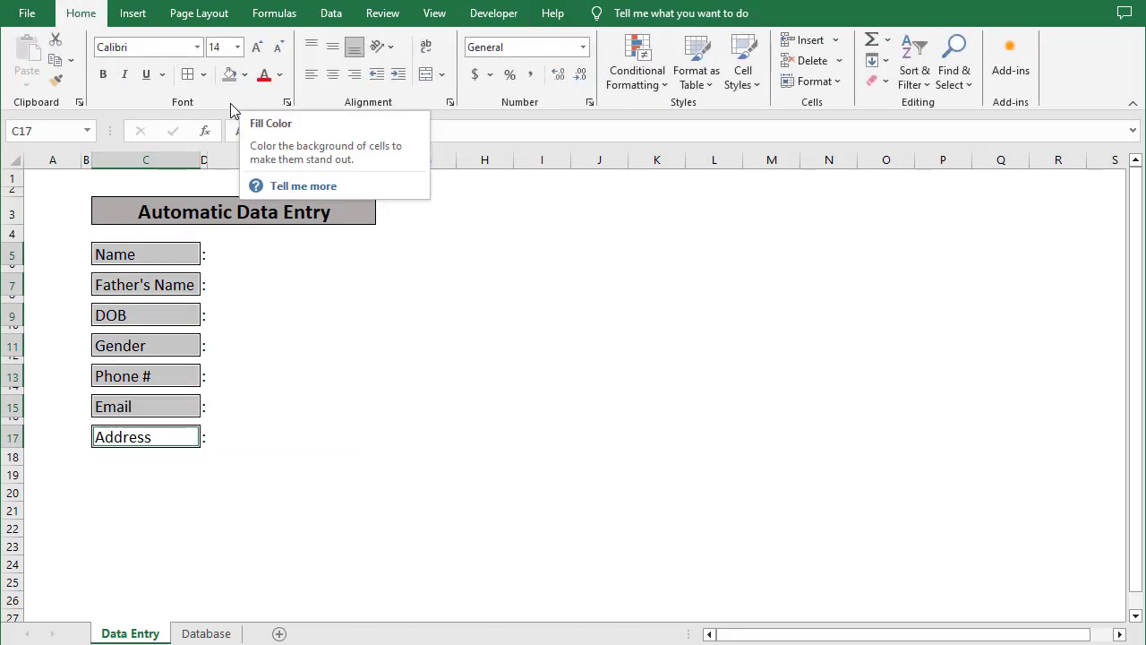
left_click(229, 74)
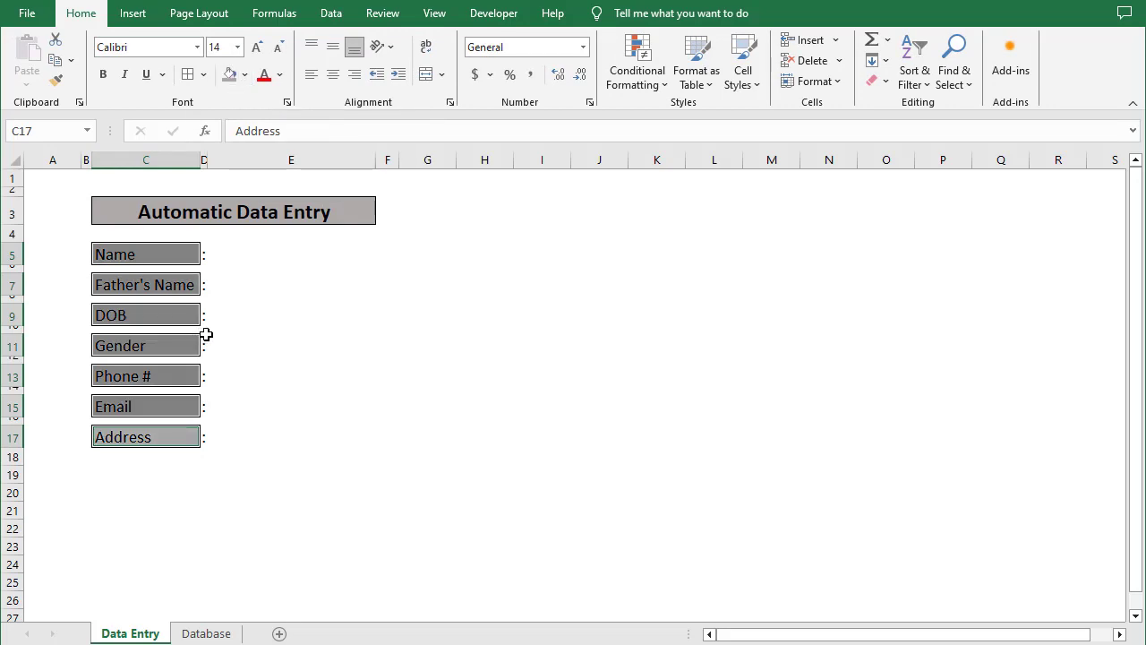
left_click(251, 349)
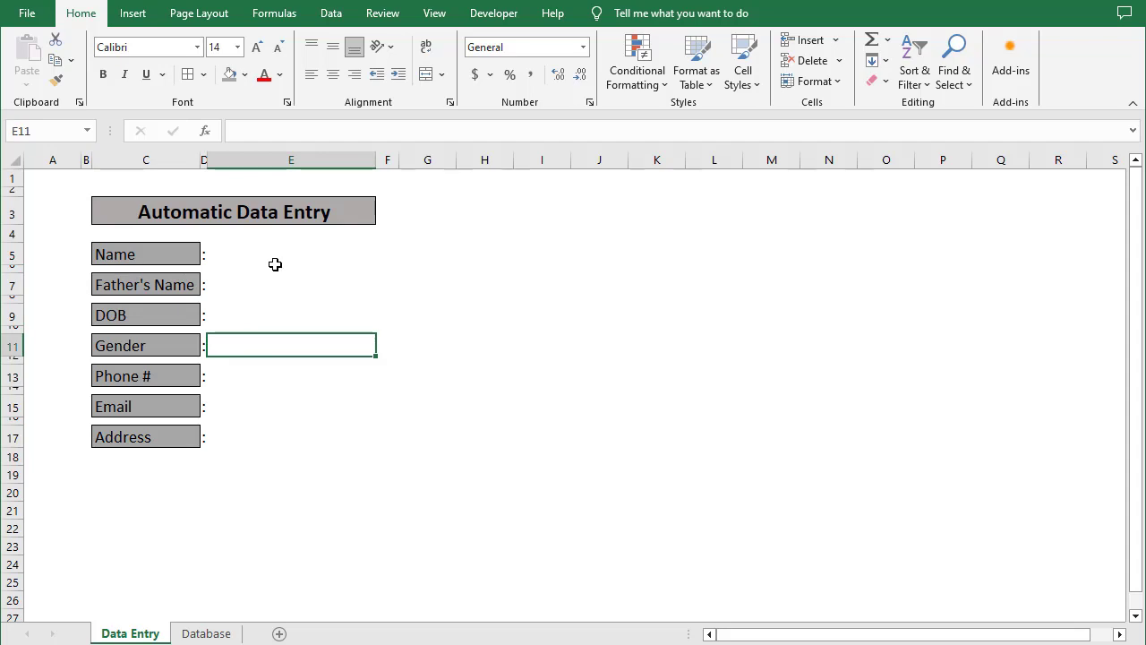
Give input cells E5, E7, E9, E11, E13, E15, E17 All Borders and White, Background 1, Darker 15% fill
left_click(274, 262)
left_click(273, 288, "ctrl")
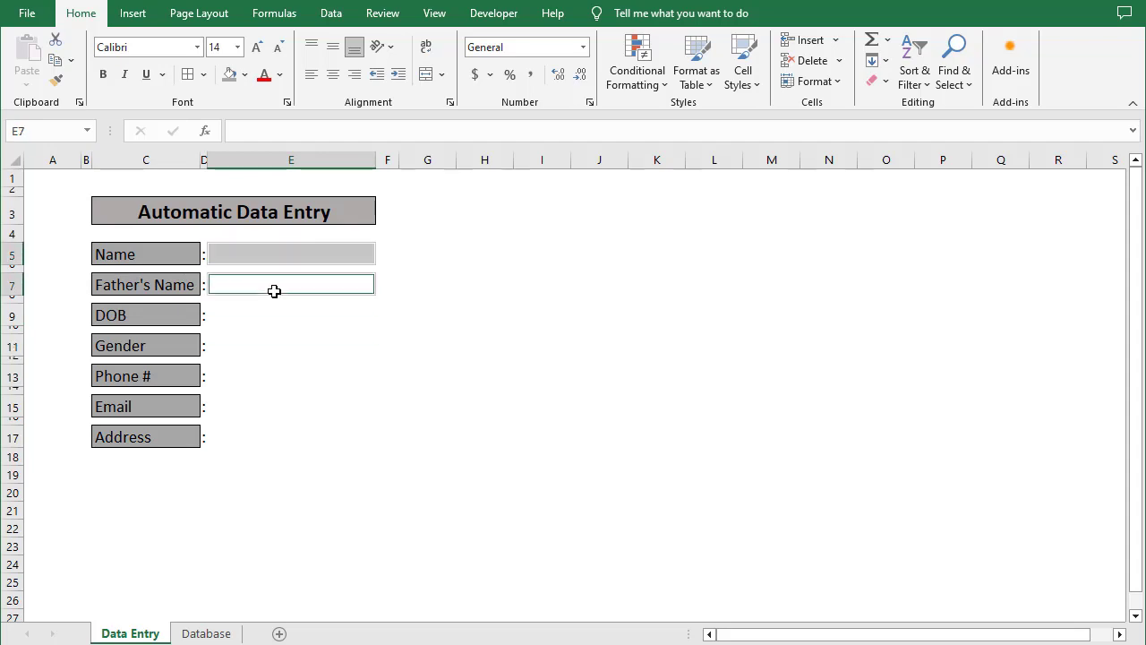
left_click(276, 317, "ctrl")
left_click(276, 343, "ctrl")
left_click(271, 375, "ctrl")
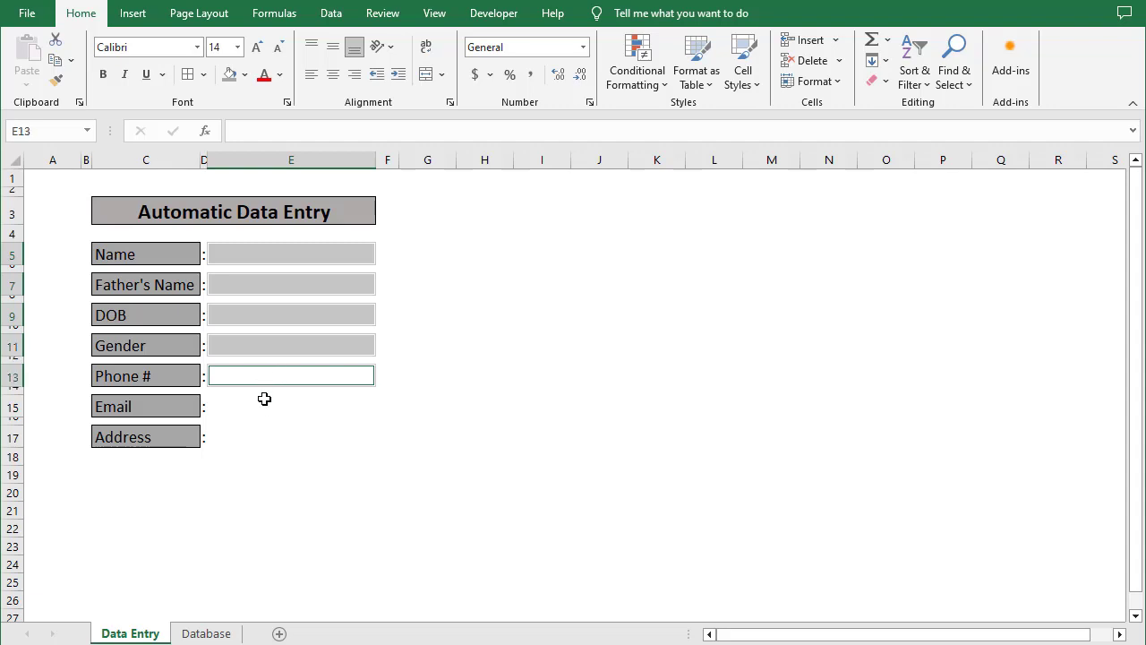
left_click(263, 405, "ctrl")
left_click(264, 438, "ctrl")
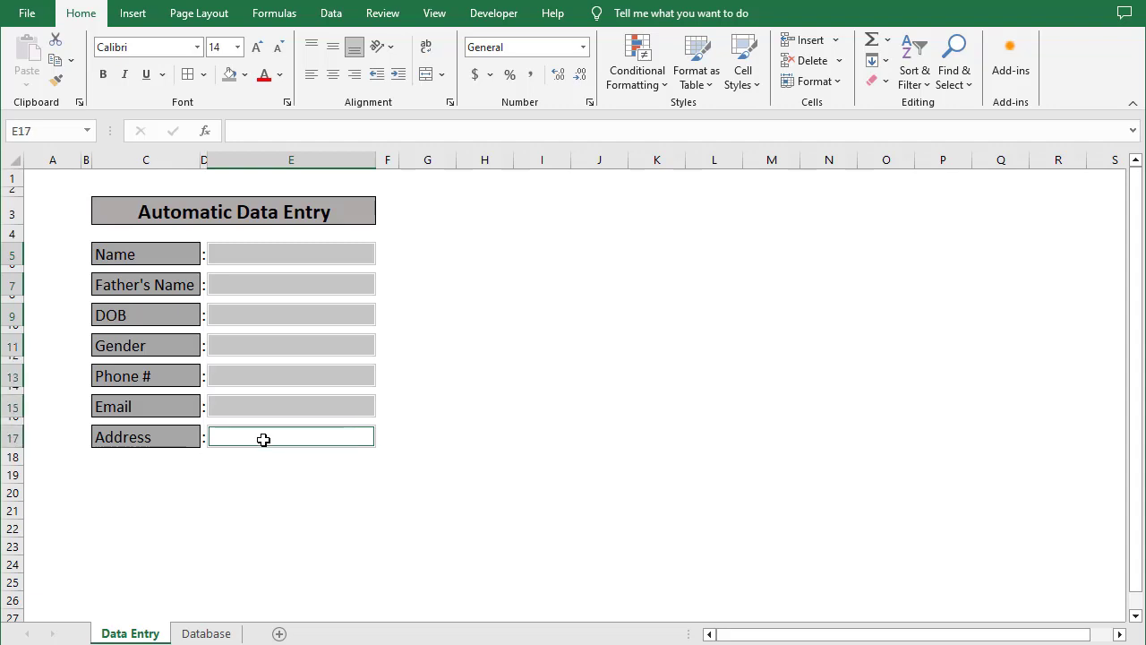
left_click(188, 77)
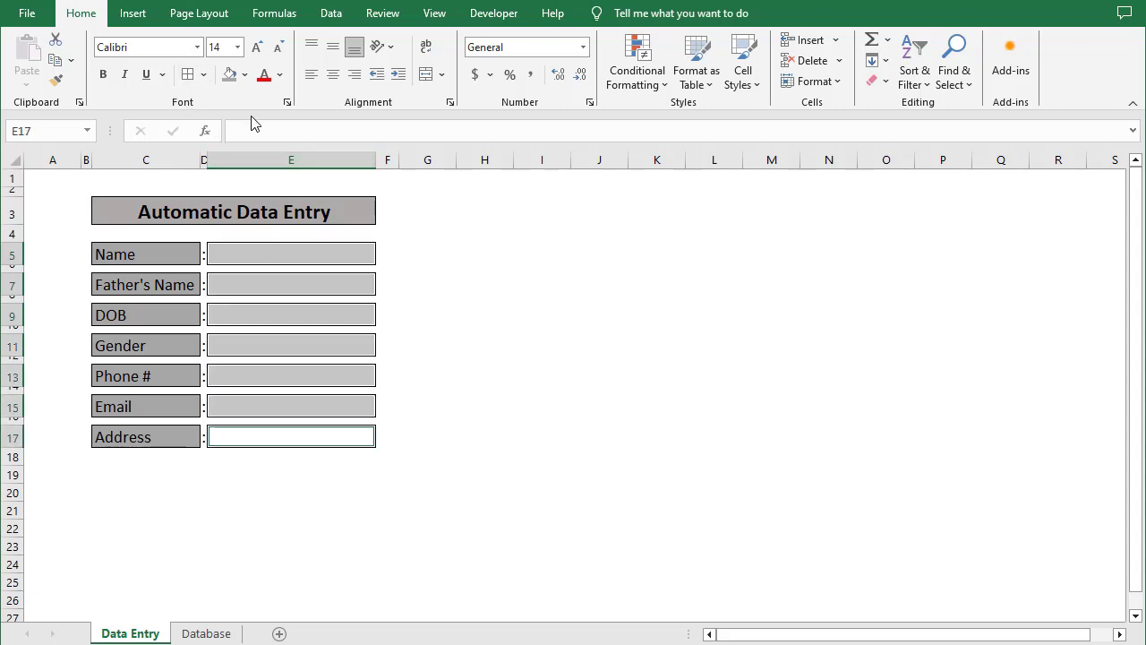
left_click(245, 75)
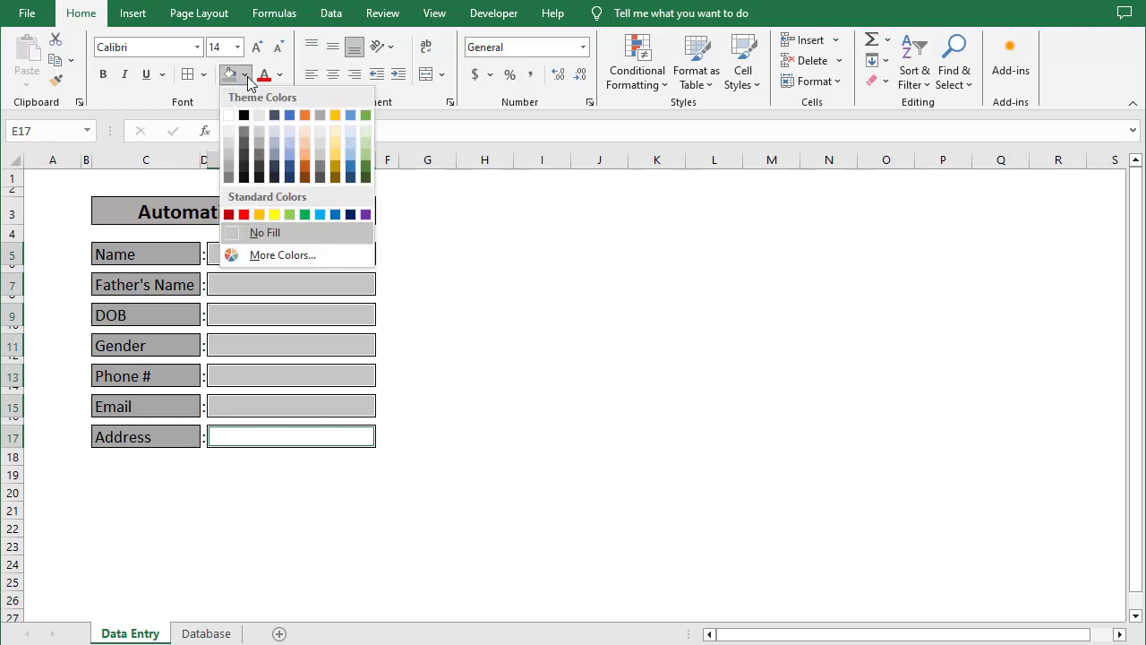
left_click(227, 140)
left_click(480, 383)
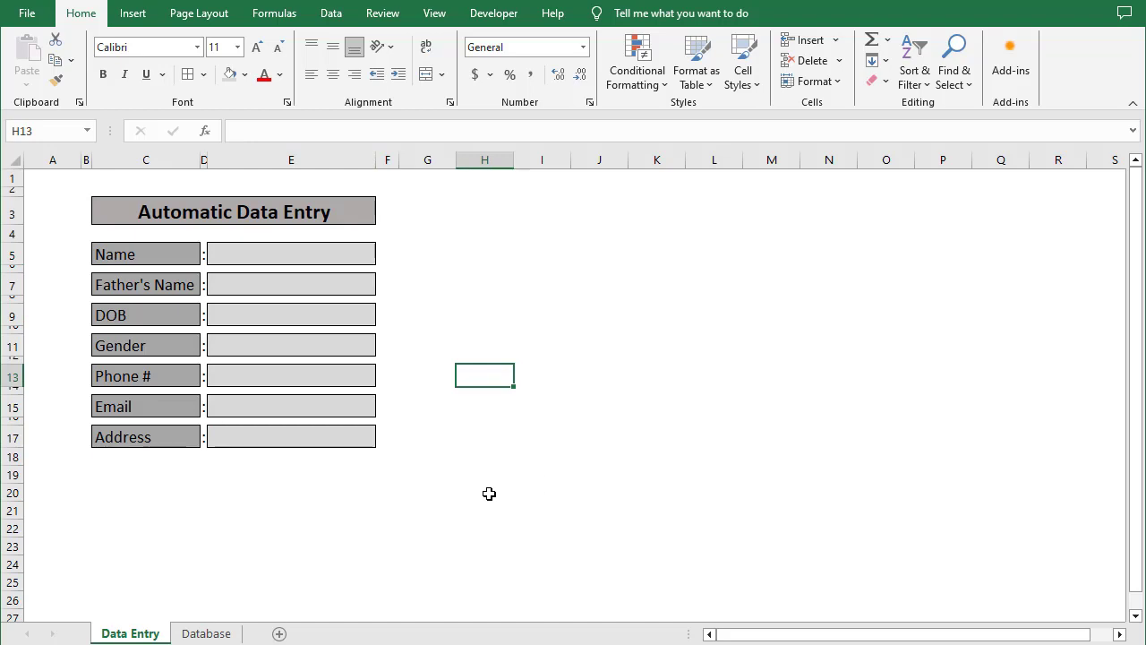
left_click(326, 258)
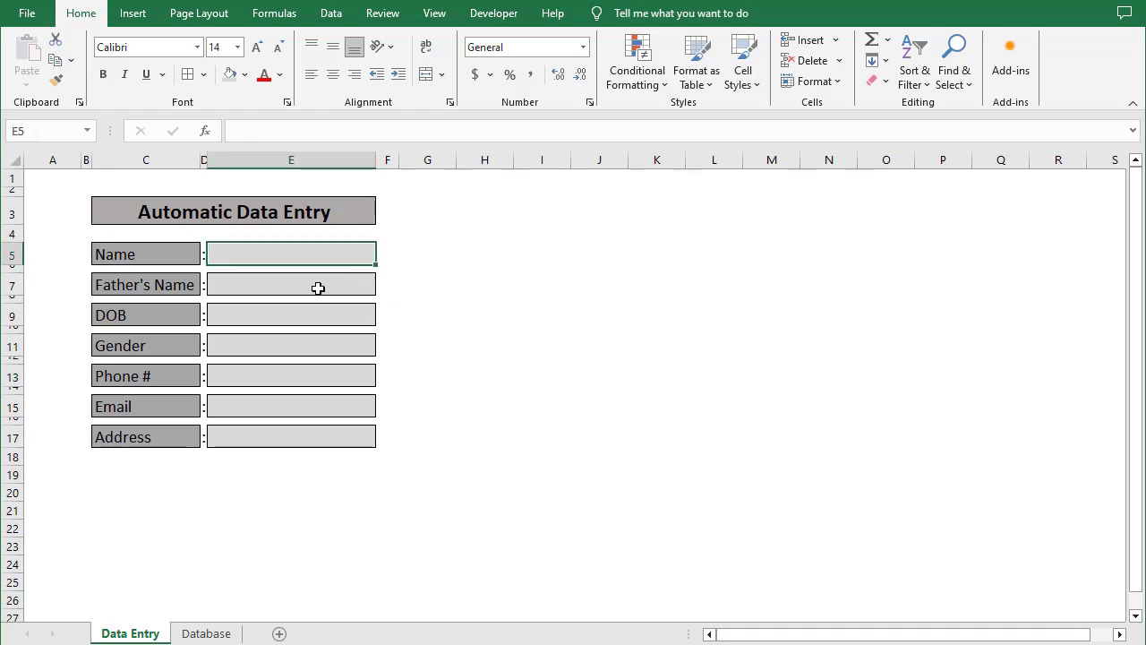
left_click(390, 259)
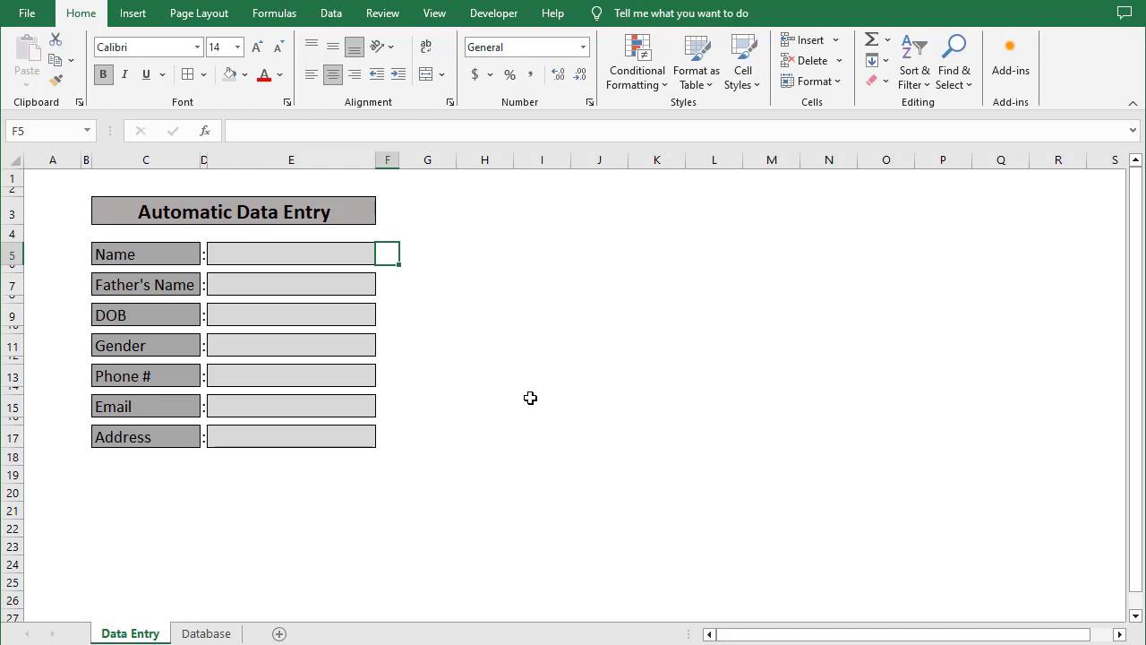
Enter =IF(E5="","*",1) in F5 as the Name field marker
type("=if(")
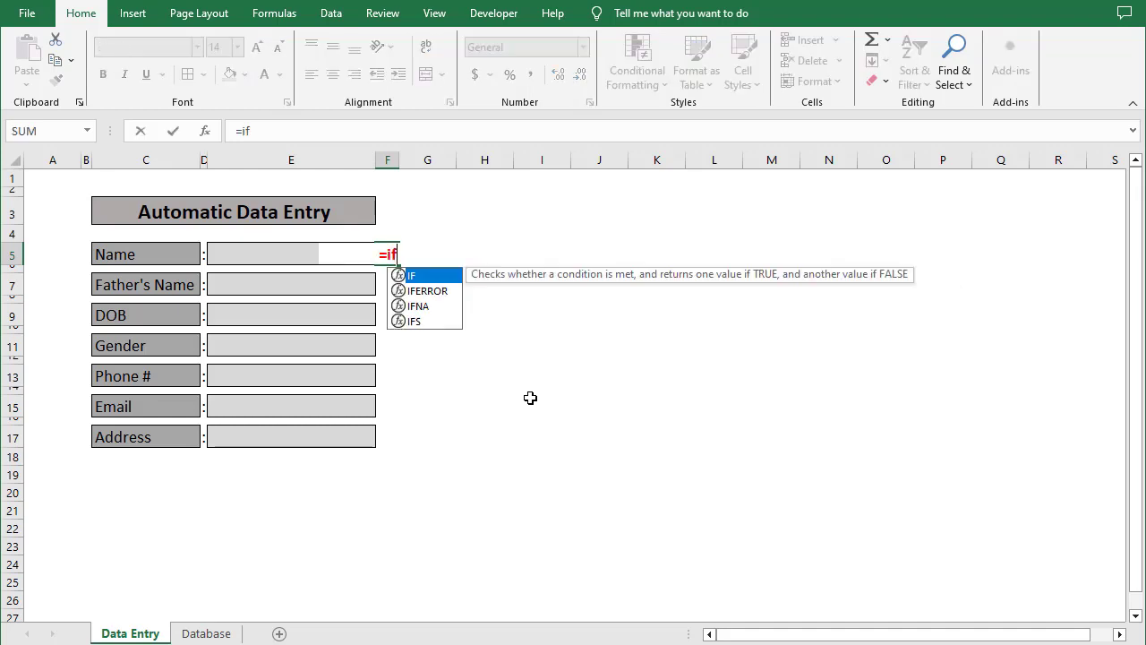
left_click(264, 242)
type("=")
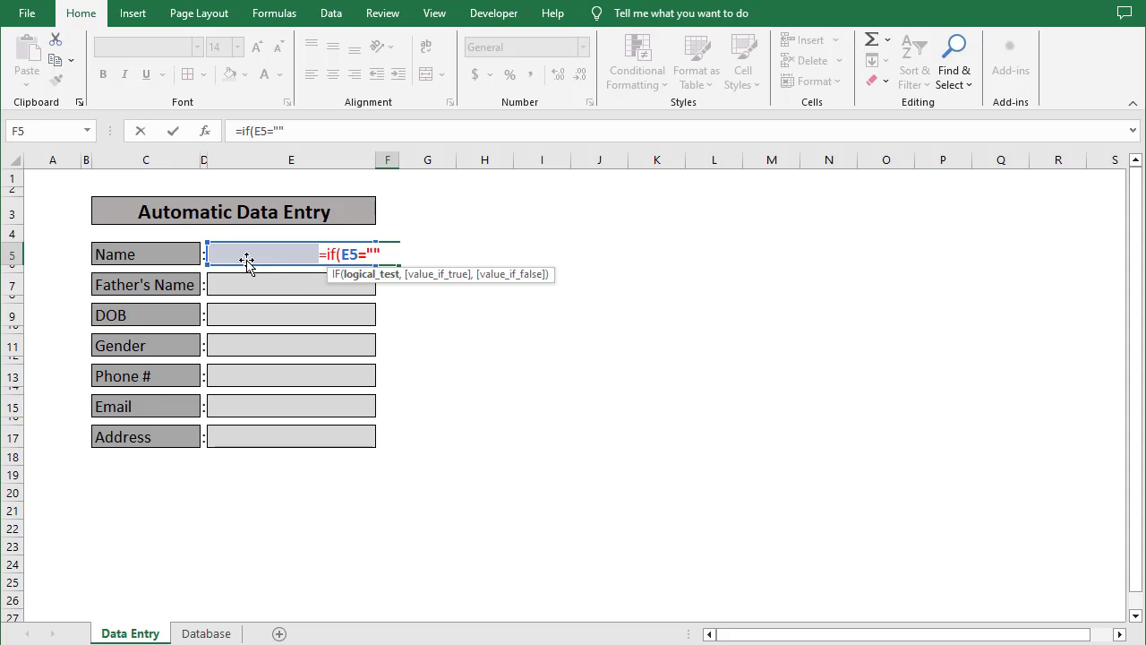
type("\"\",\"*")
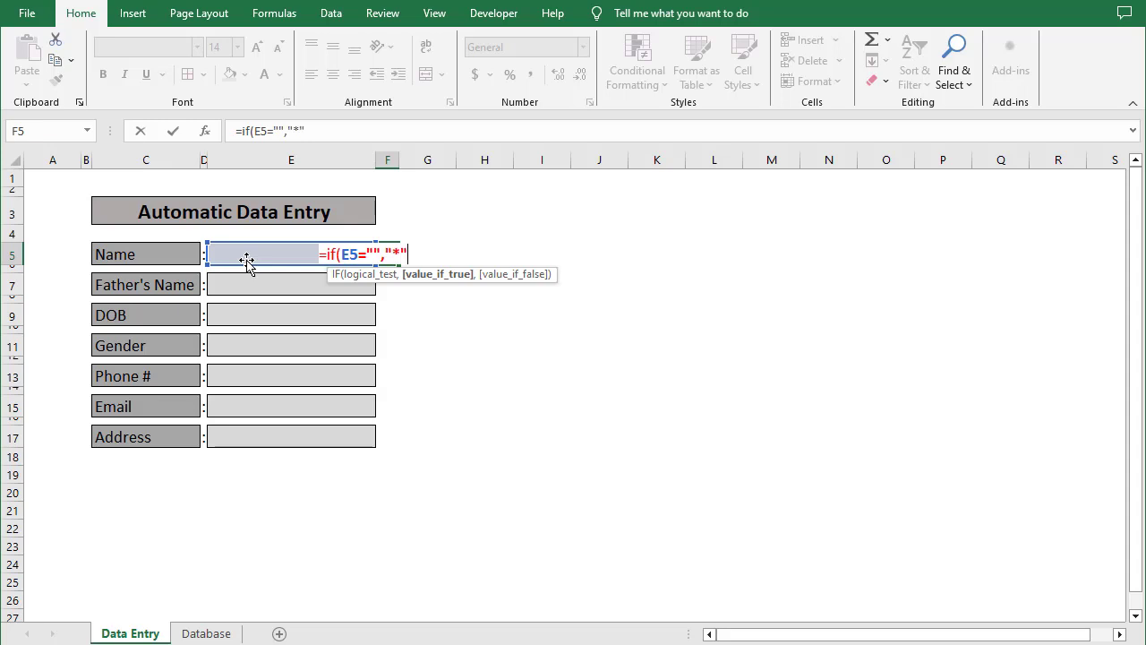
type("\",1")
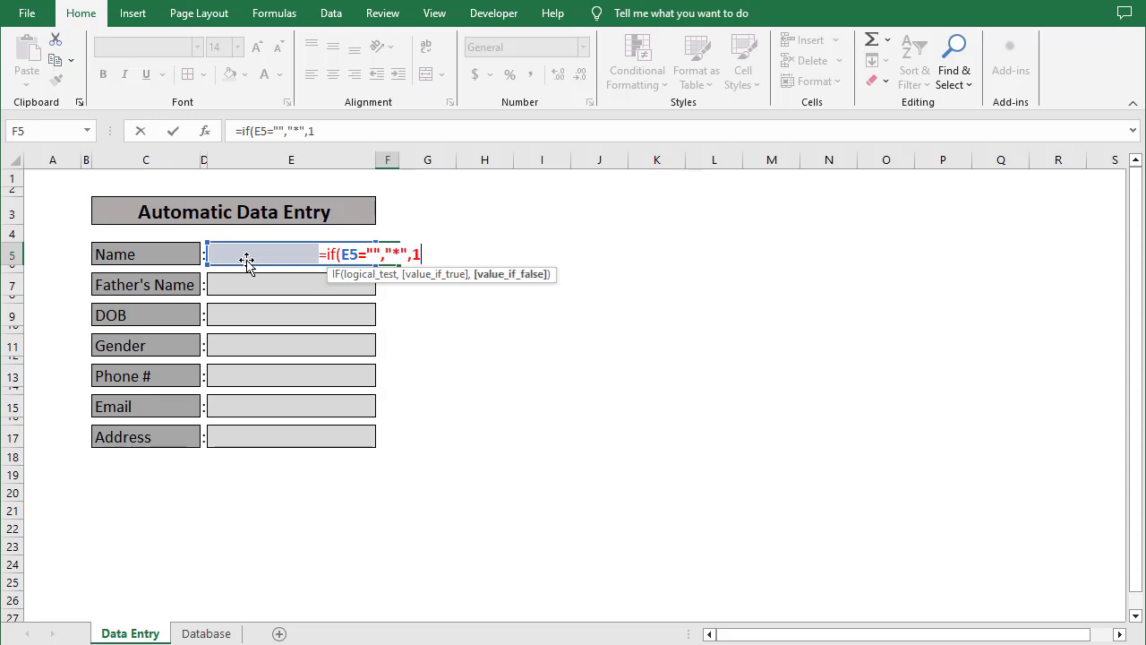
type(")")
key("Return")
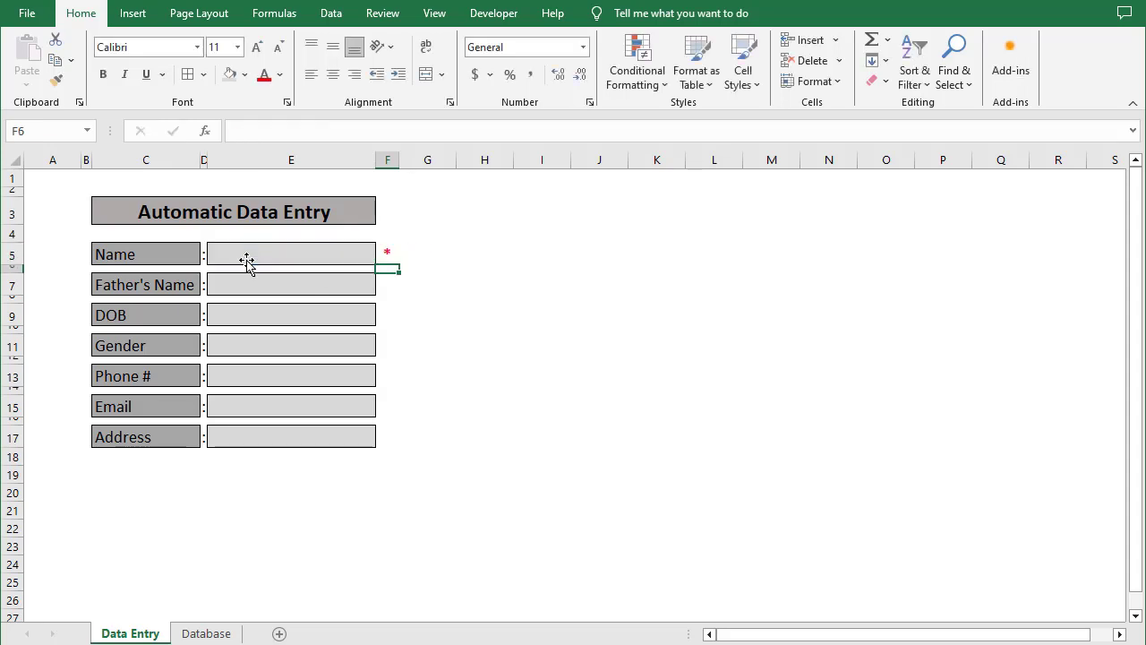
Test the marker by entering 'df' in the Name field, then reselect F5
left_click(243, 260)
type("df")
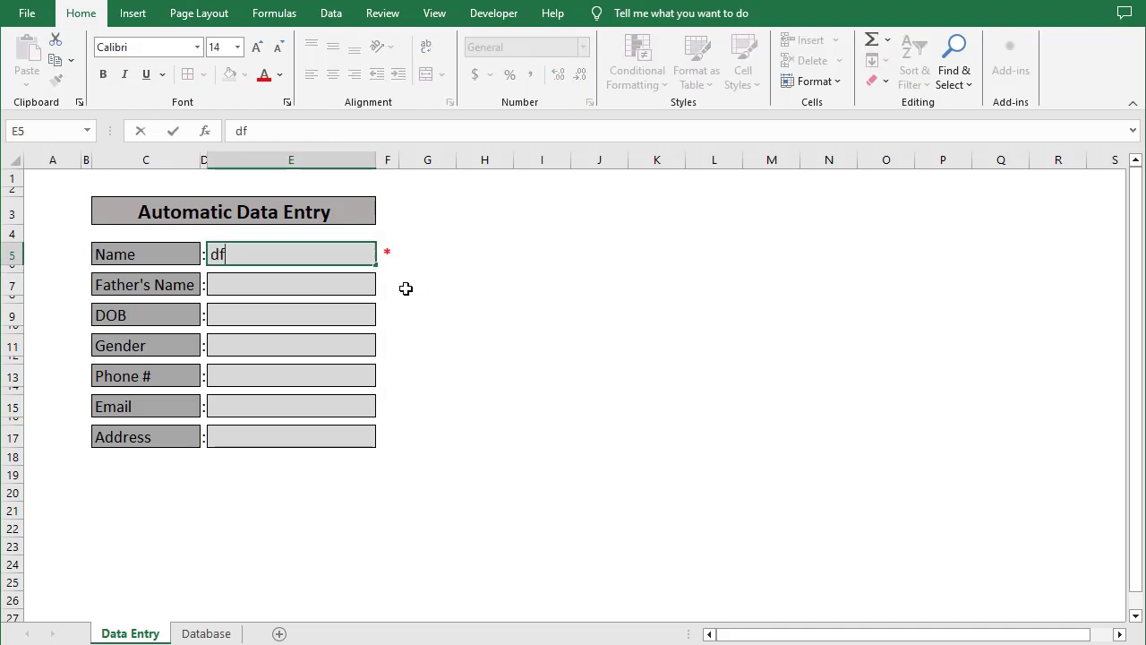
key("Return")
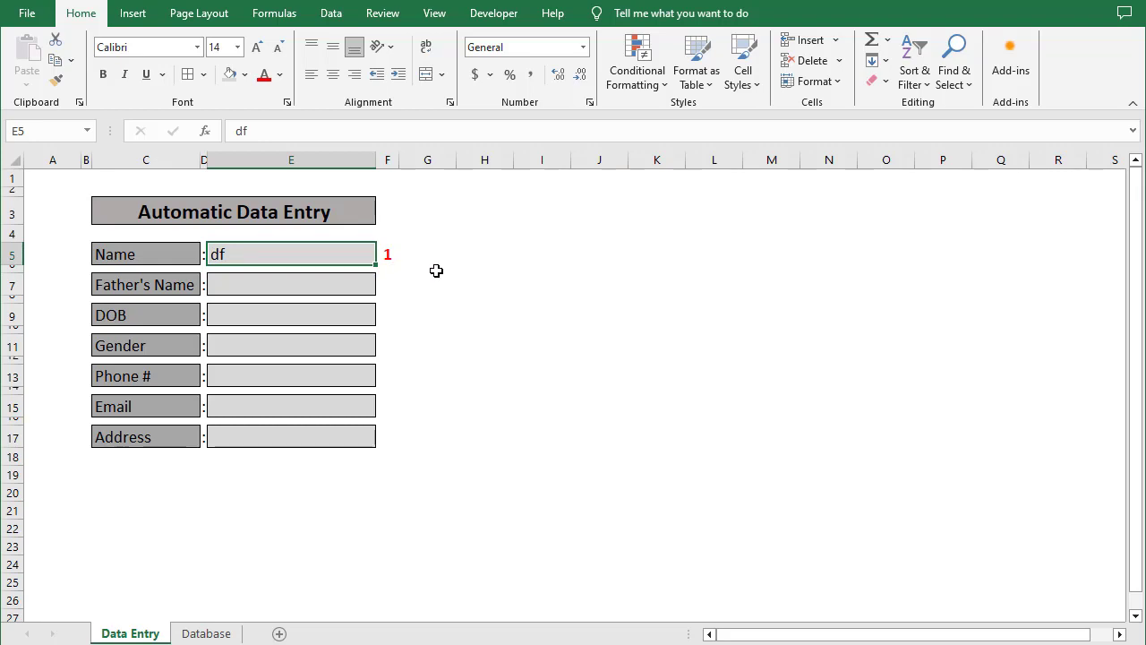
left_click(391, 254)
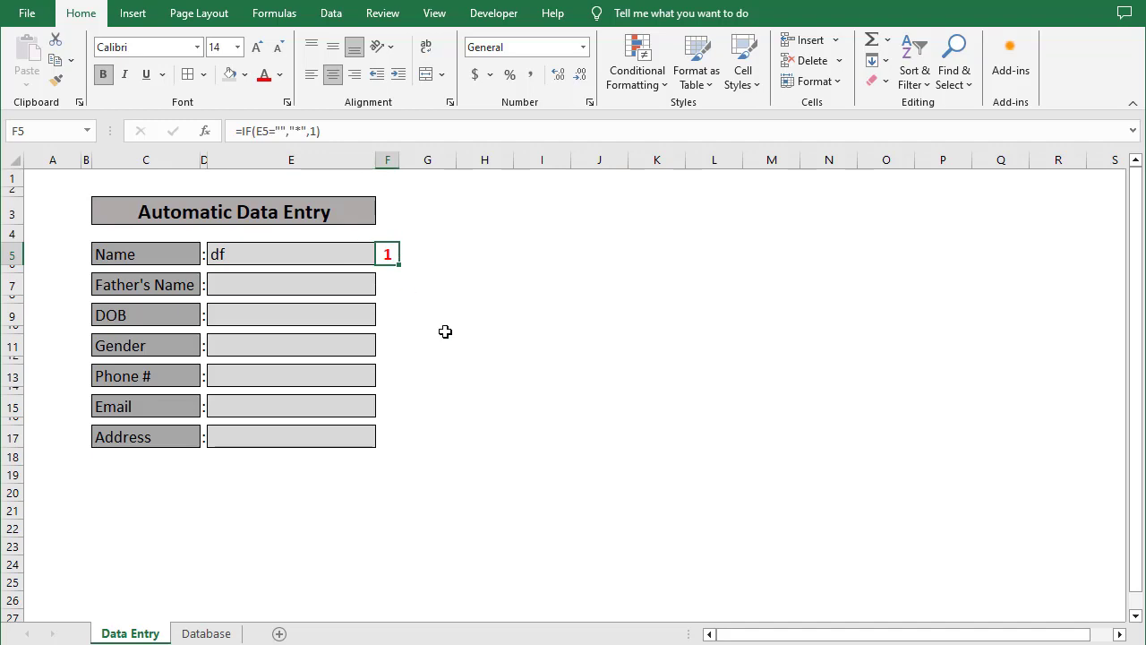
left_click(663, 88)
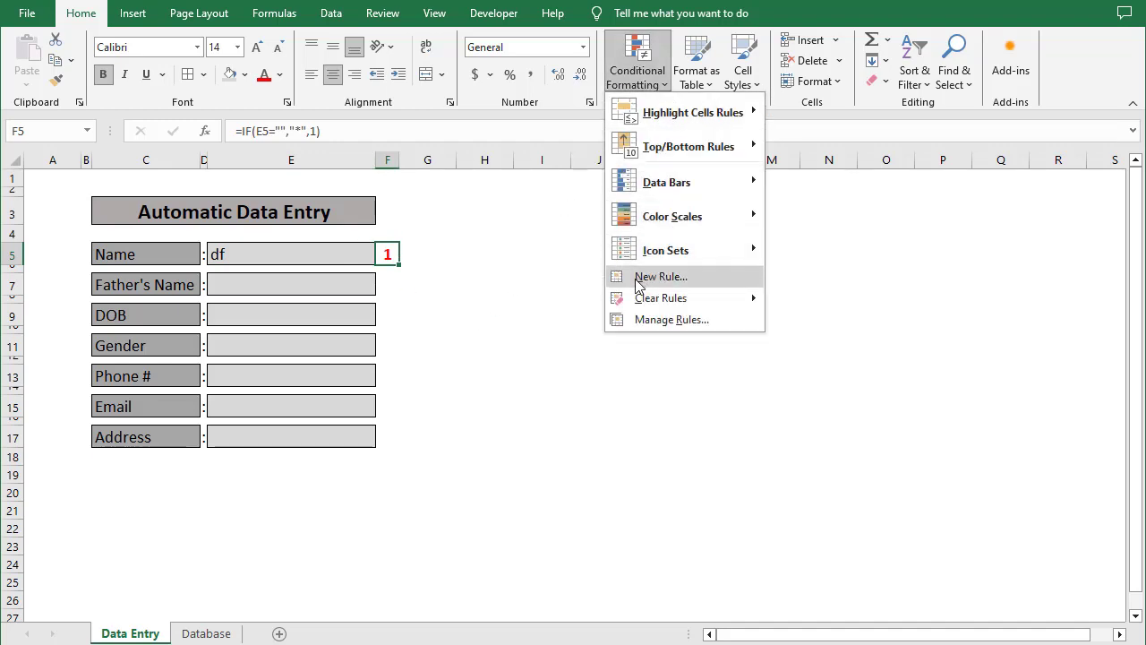
Create an Icon Sets rule with No Cell Icon for lower rules, threshold 1, Show Icon Only
left_click(638, 282)
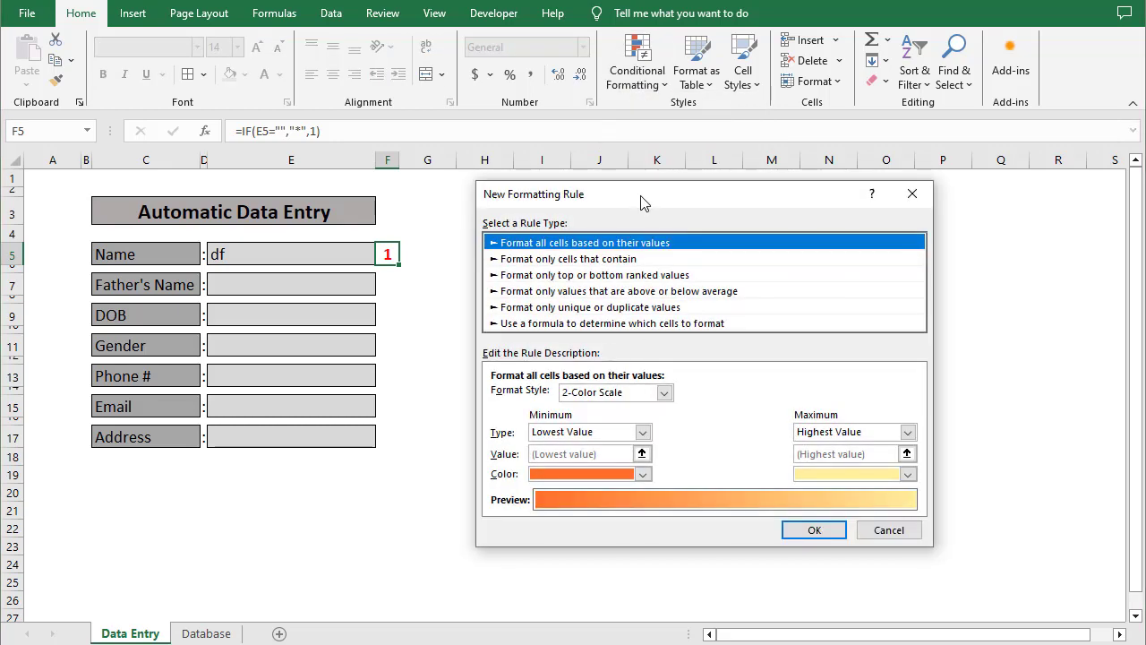
left_click_drag(641, 201, 596, 206)
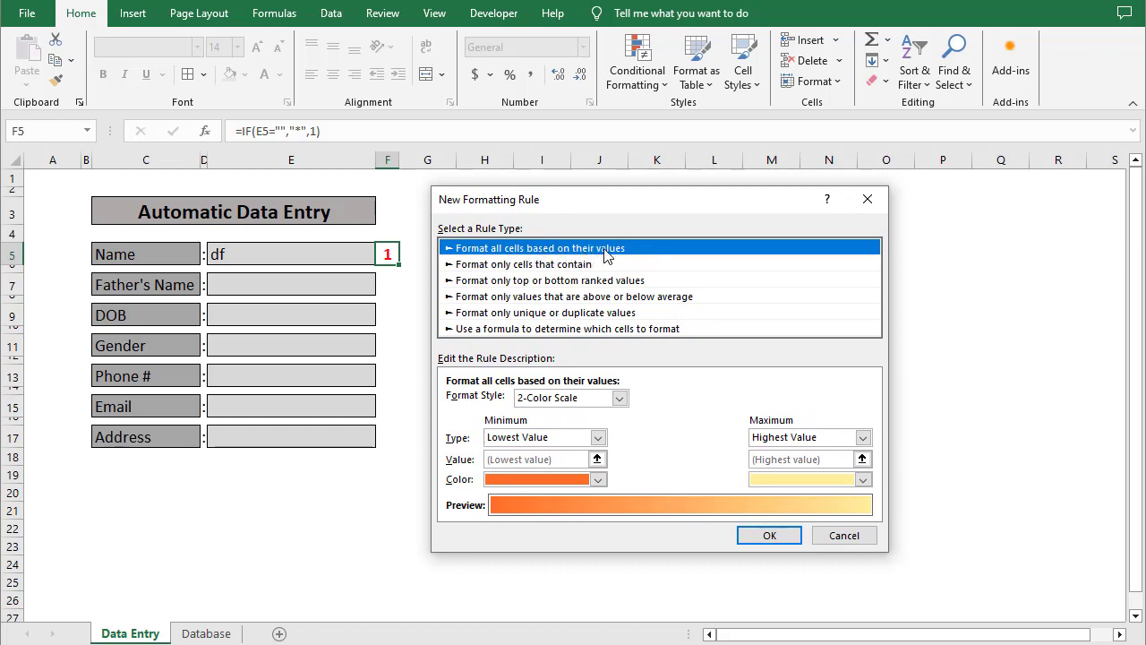
left_click(620, 400)
left_click(555, 449)
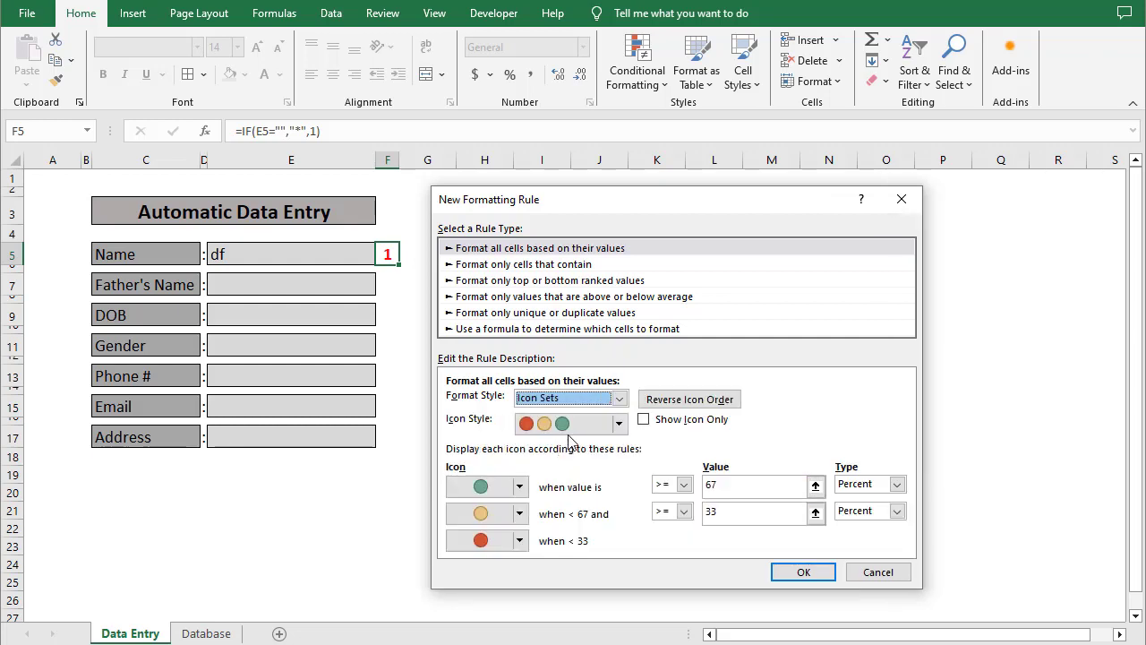
left_click_drag(648, 205, 644, 183)
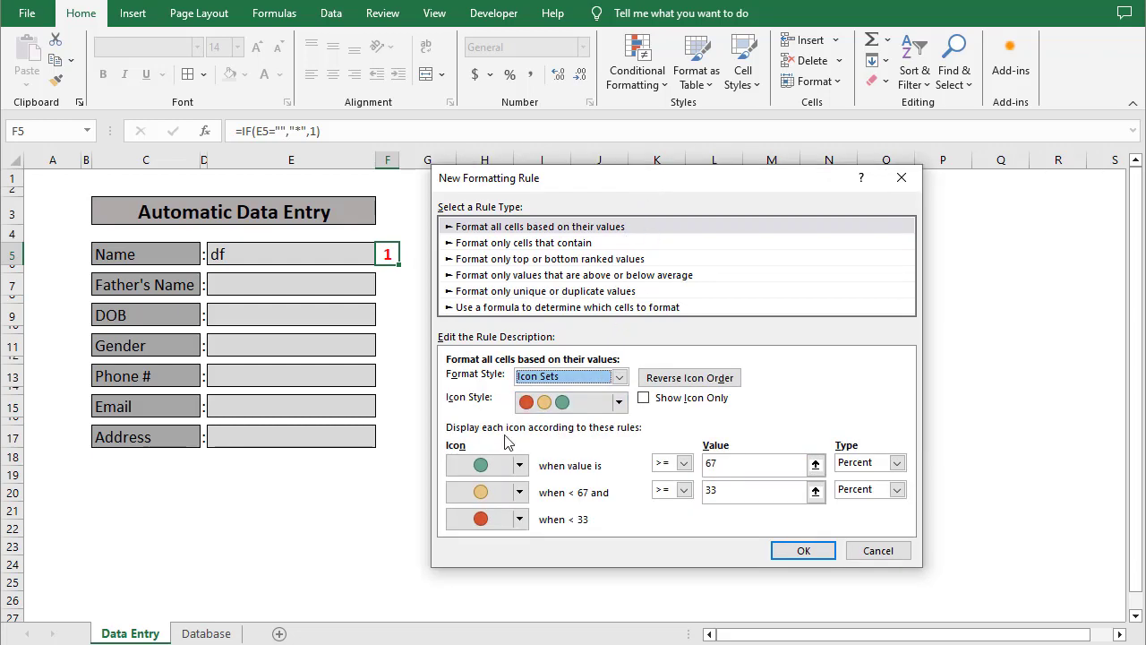
left_click(523, 493)
left_click(537, 517)
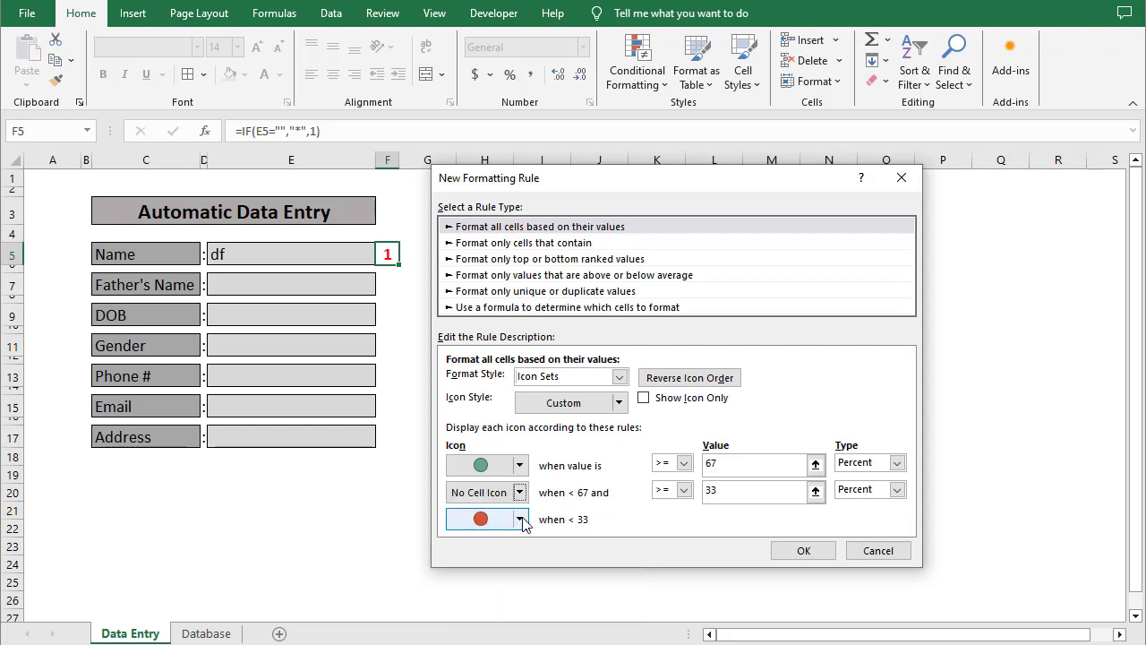
left_click(524, 519)
left_click(543, 546)
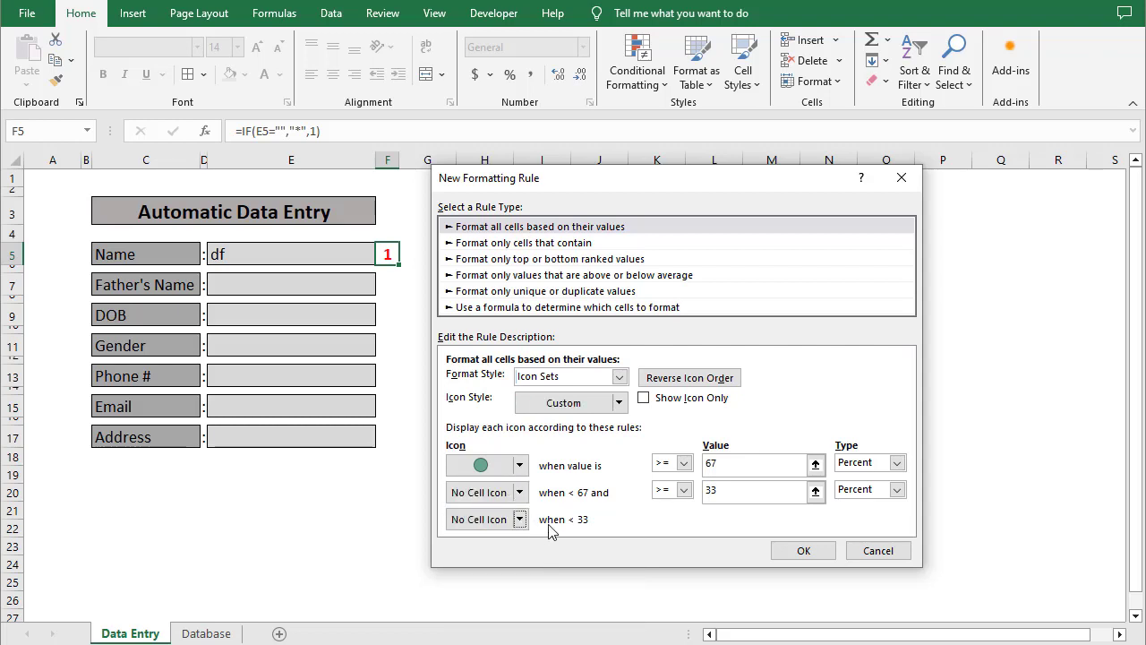
double_click(723, 468)
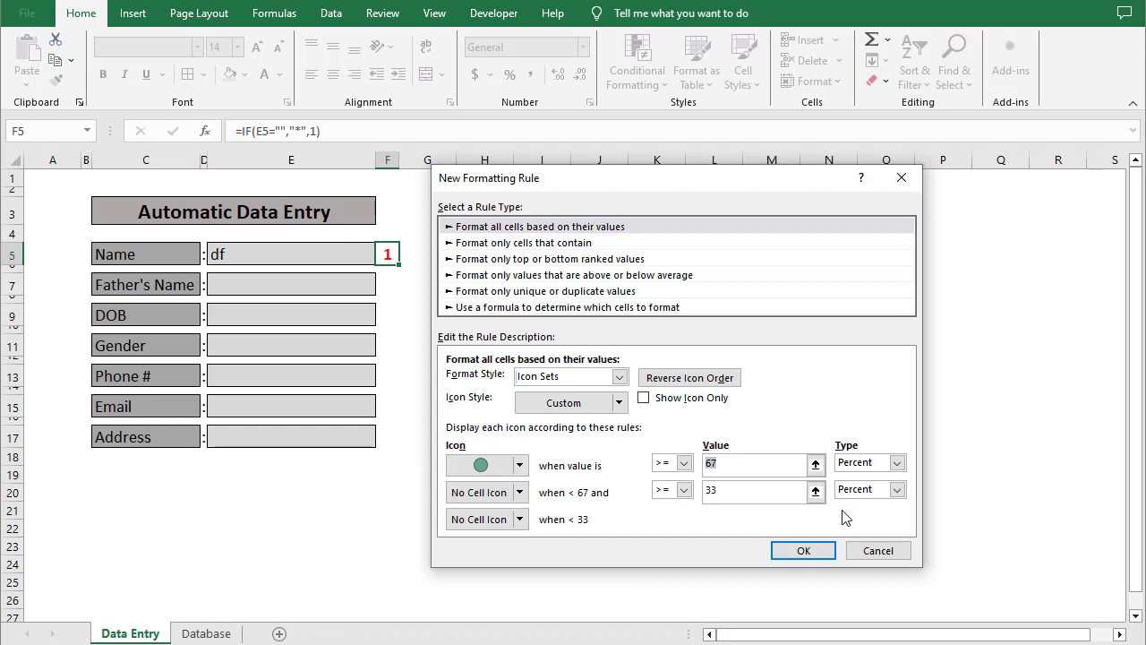
key("BackSpace")
key("Tab")
left_click(645, 399)
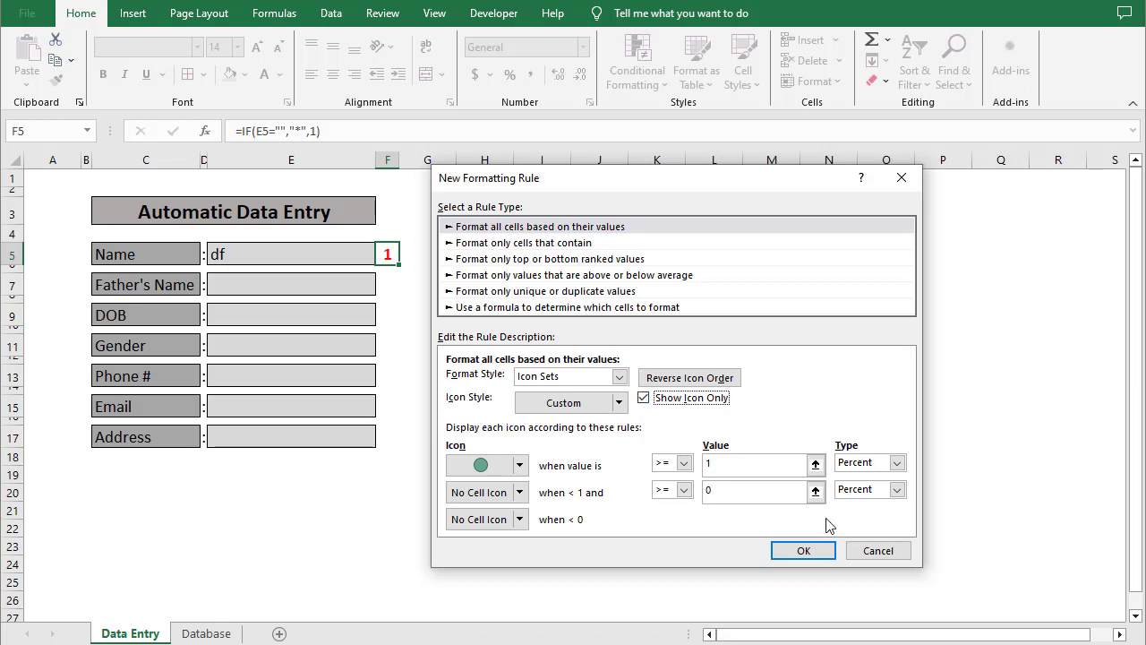
Switch to the cross/exclamation/check icon set, blank the two lower icons again, and apply
left_click(519, 464)
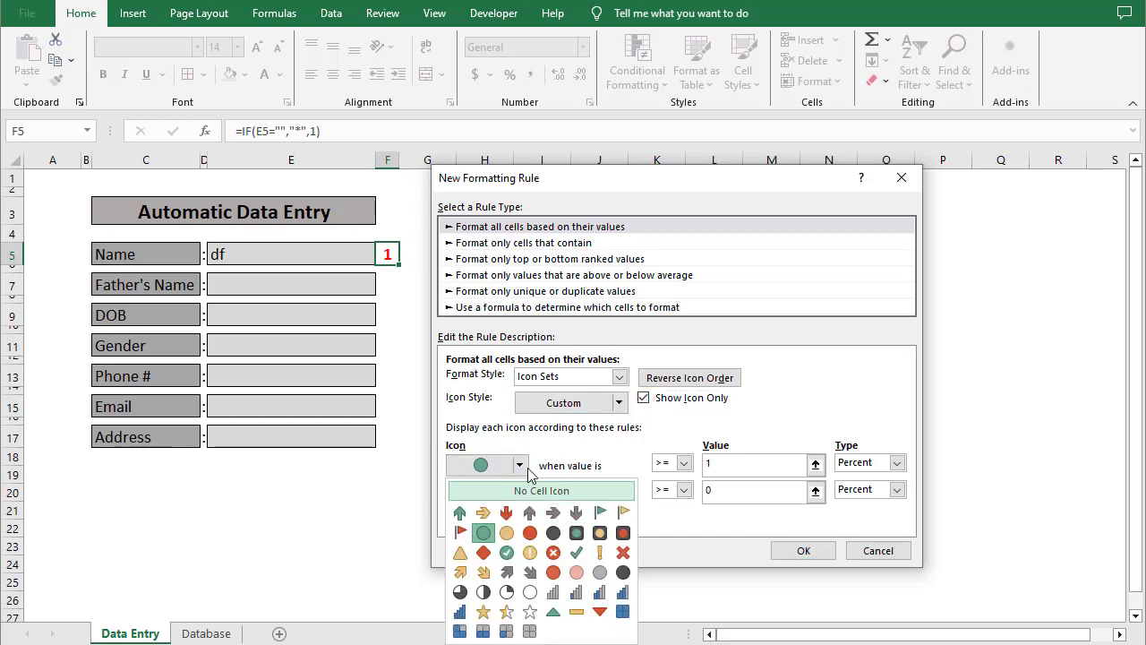
left_click(519, 467)
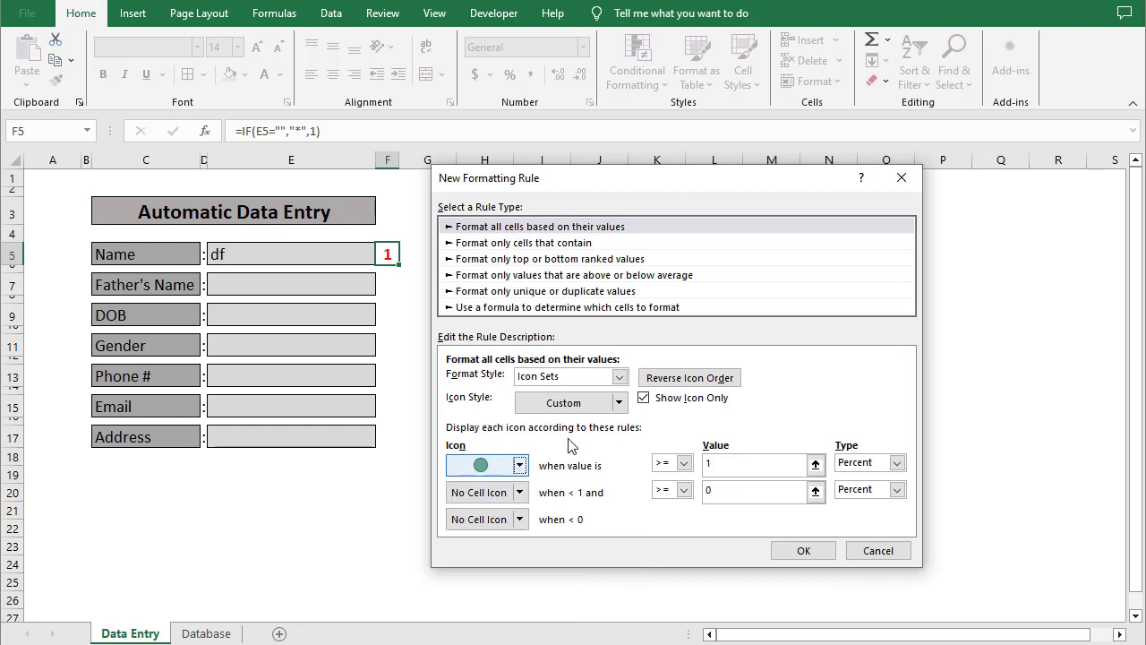
left_click(617, 403)
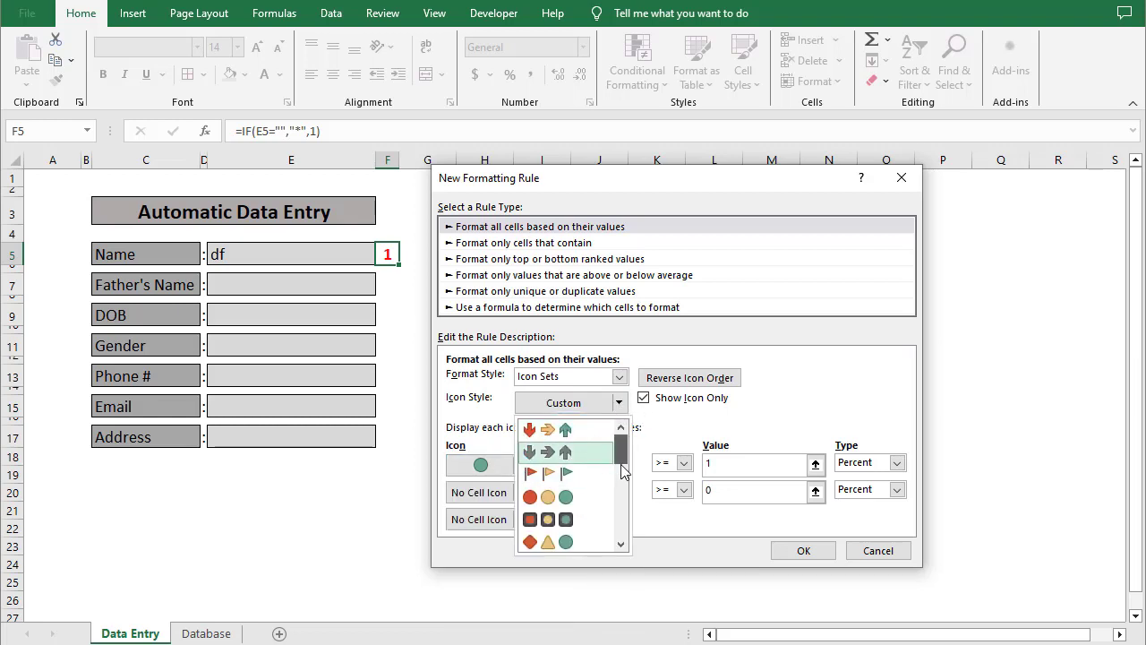
scroll(621, 457, "down", 3)
left_click(579, 494)
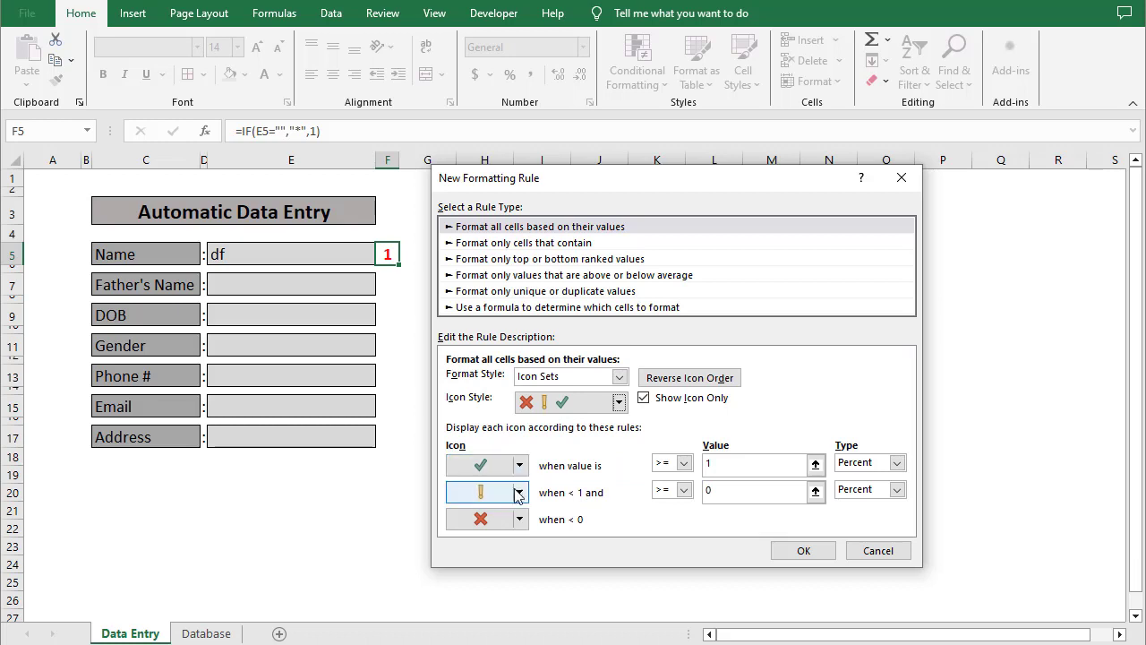
left_click(519, 492)
left_click(541, 517)
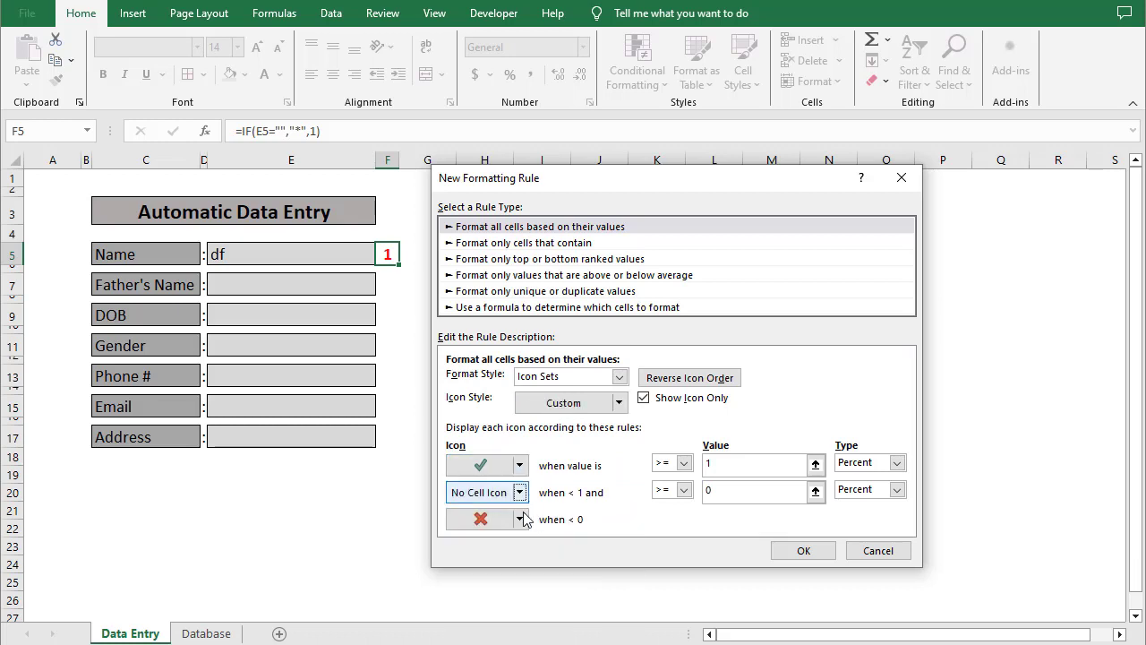
left_click(519, 519)
left_click(543, 543)
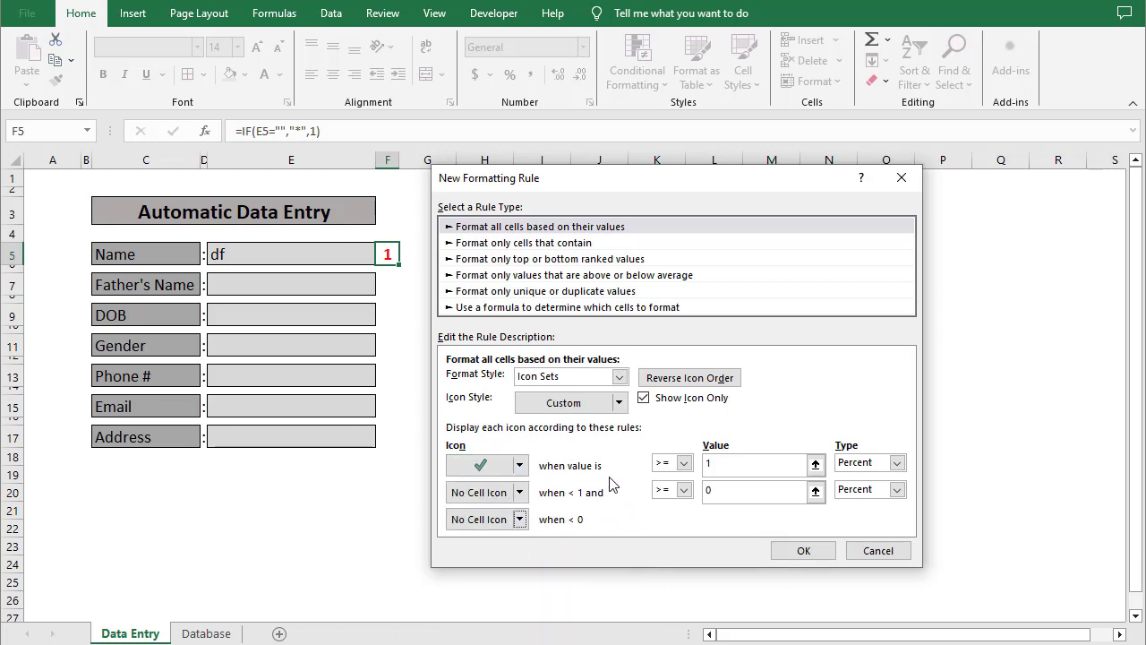
left_click(795, 551)
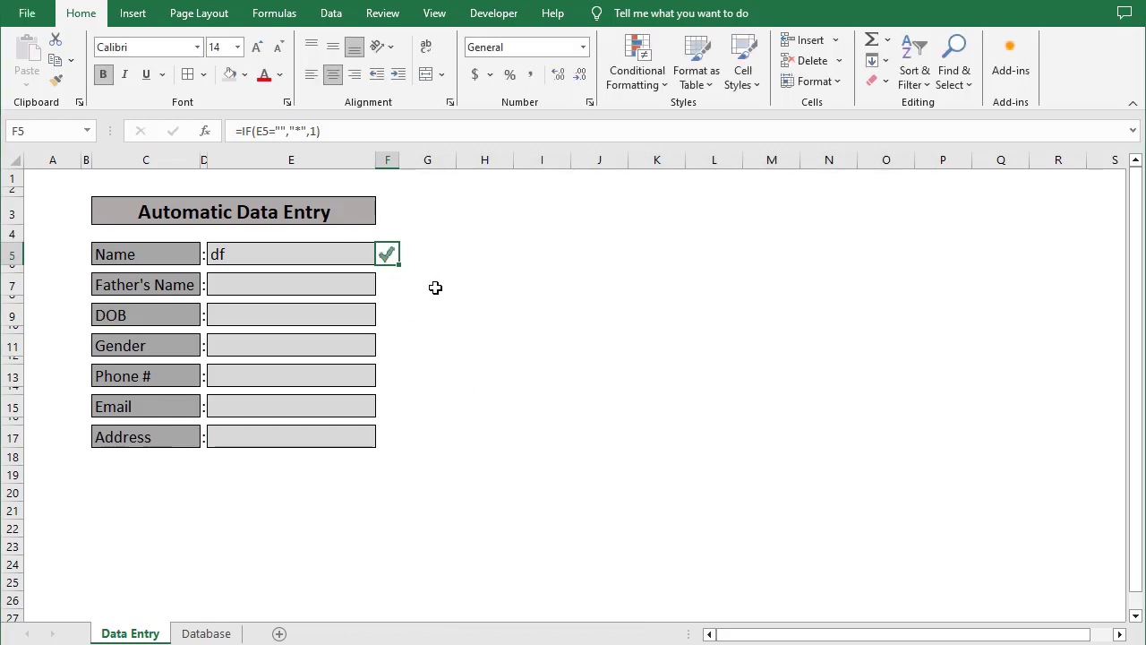
Copy the F5 indicator into F7, F9, F11, F13, F15 and F17
key("ctrl+c")
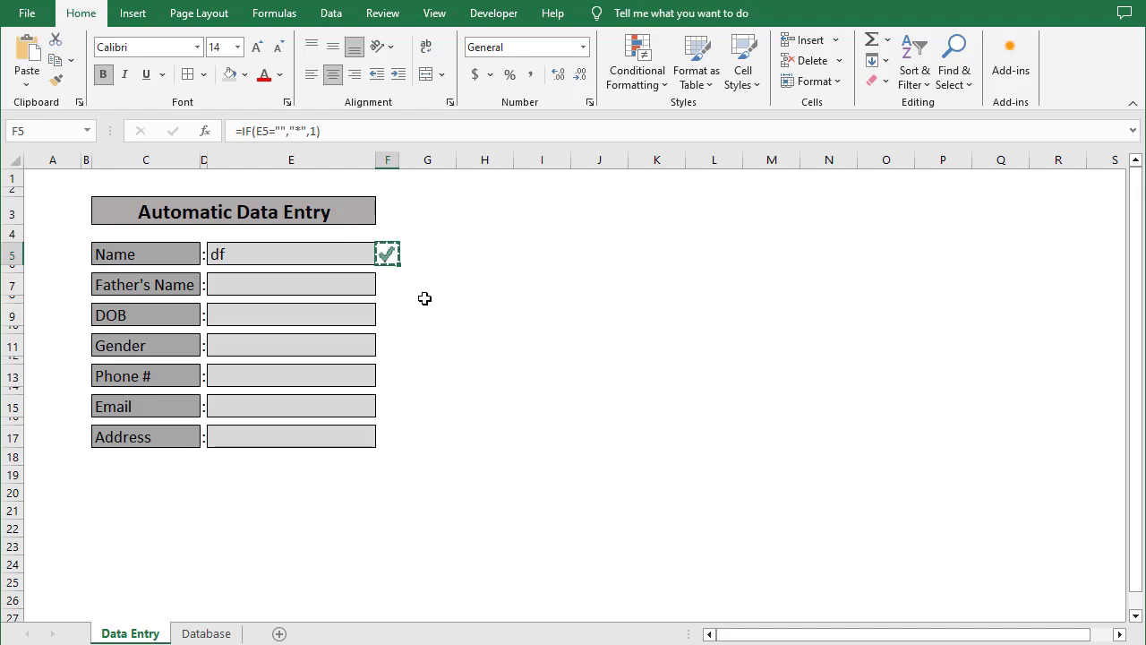
left_click(394, 287)
key("ctrl+v")
left_click(389, 318)
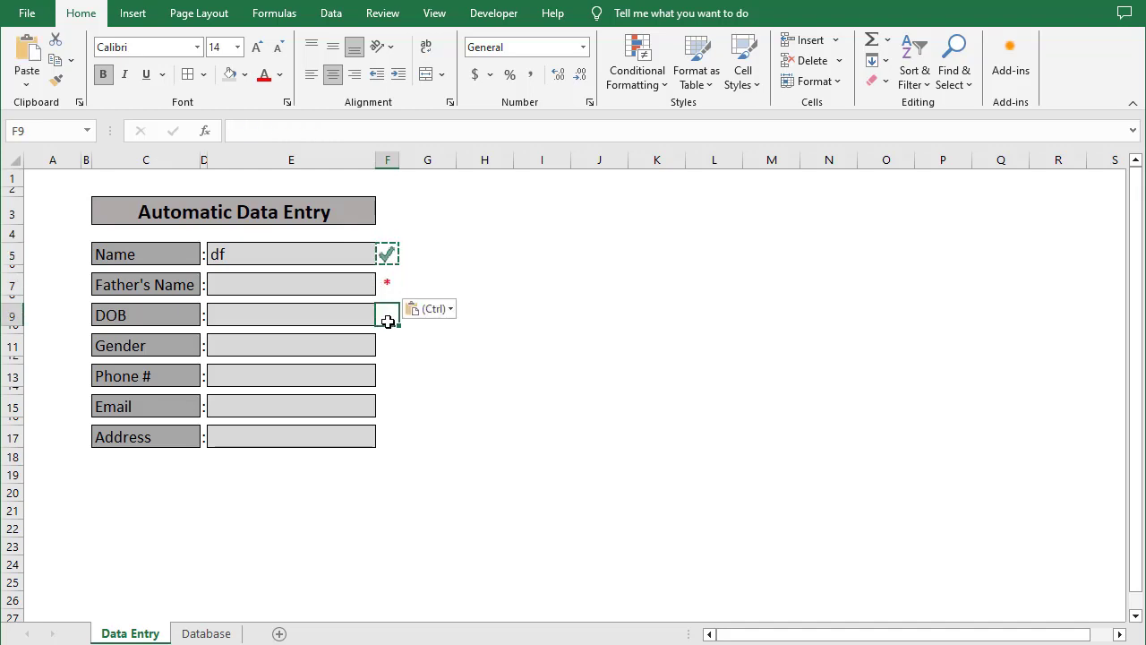
key("ctrl+v")
left_click(387, 347)
key("ctrl+v")
left_click(387, 376)
key("ctrl+v")
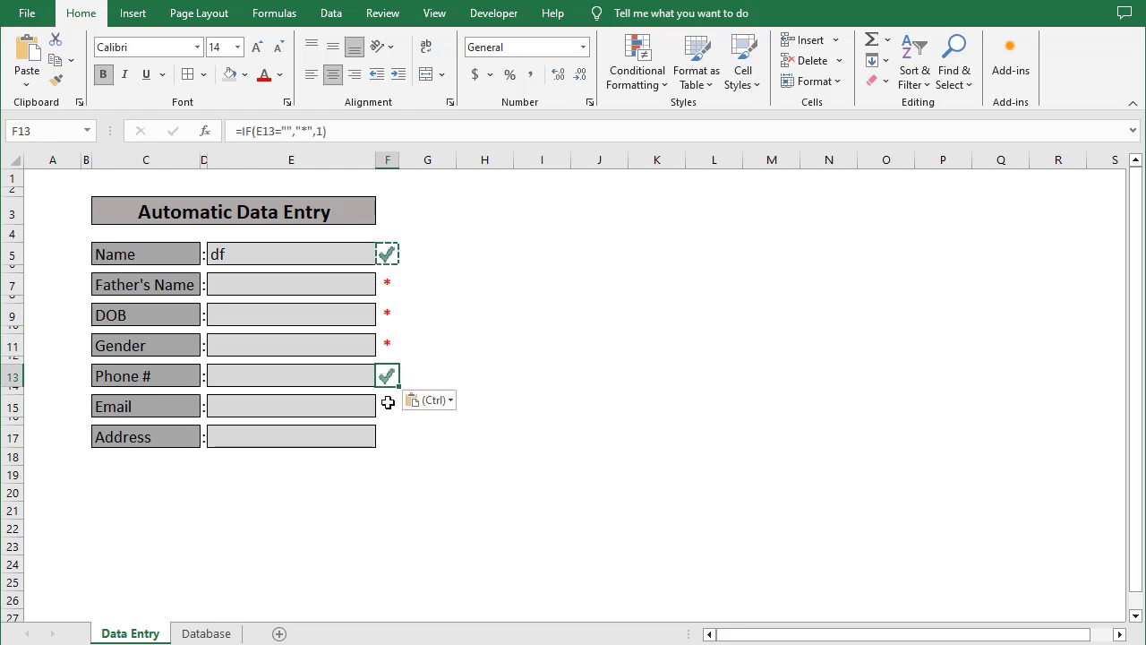
left_click(387, 404)
key("ctrl+v")
left_click(389, 435)
key("ctrl+v")
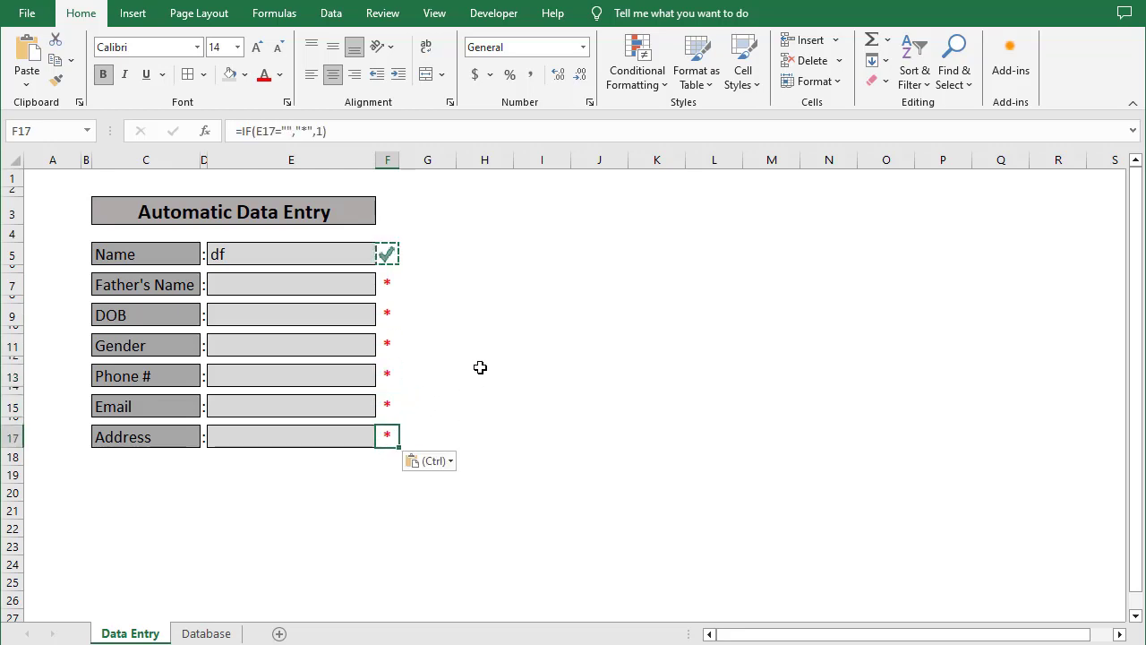
left_click(479, 368)
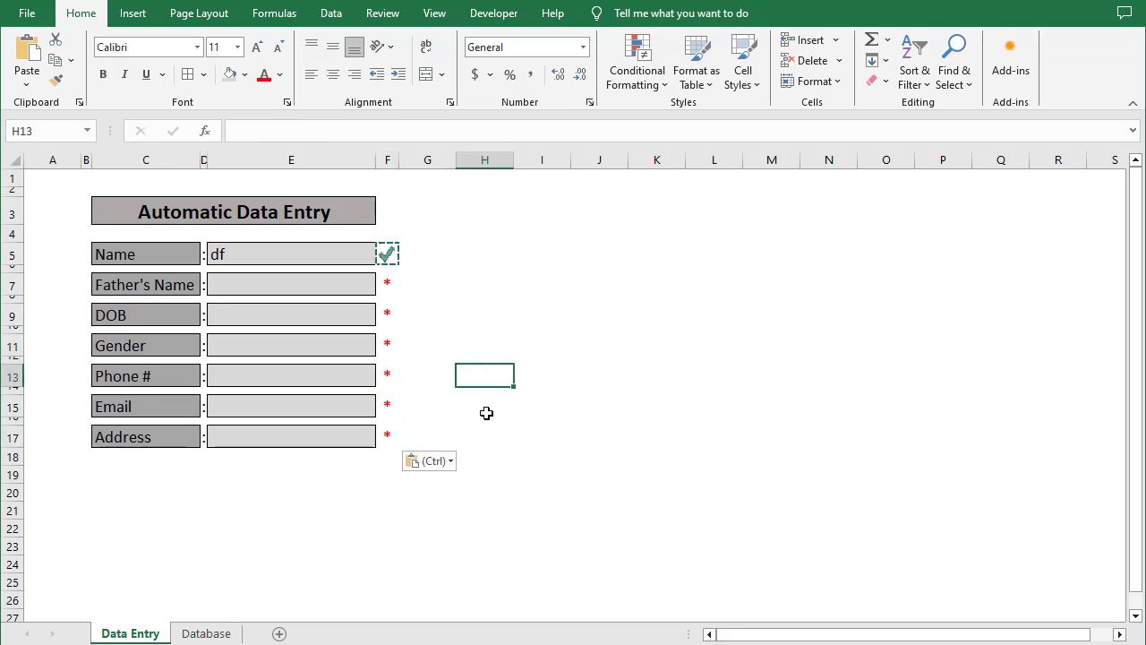
Delete the test entry 'df' from the Name field E5
left_click(335, 268)
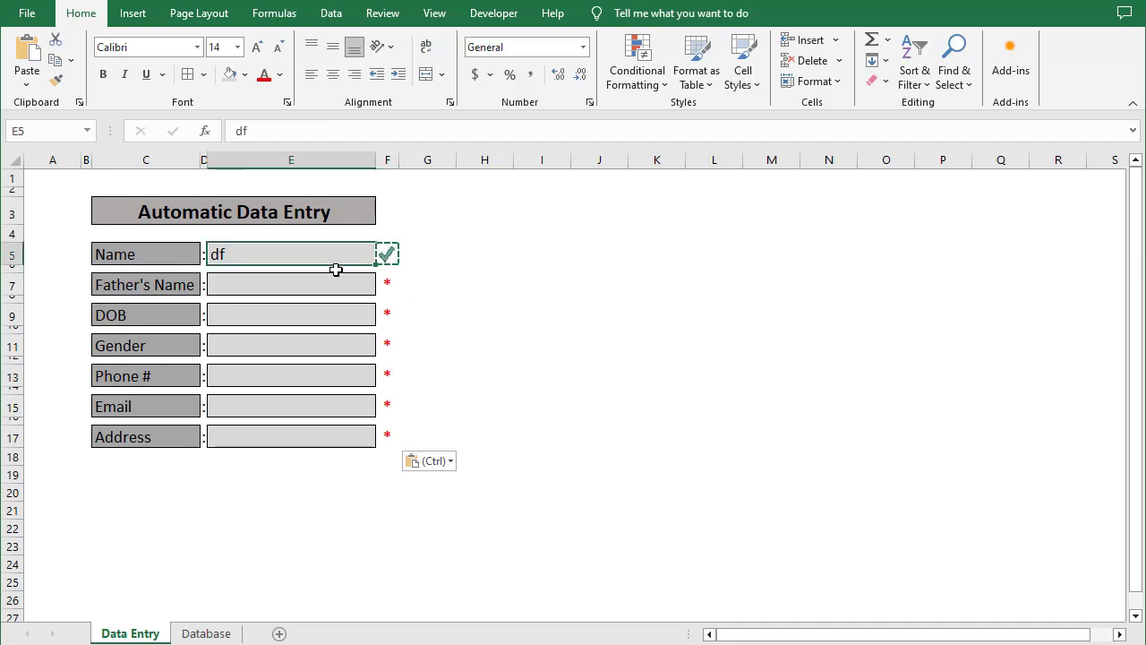
key("Delete")
key("Down")
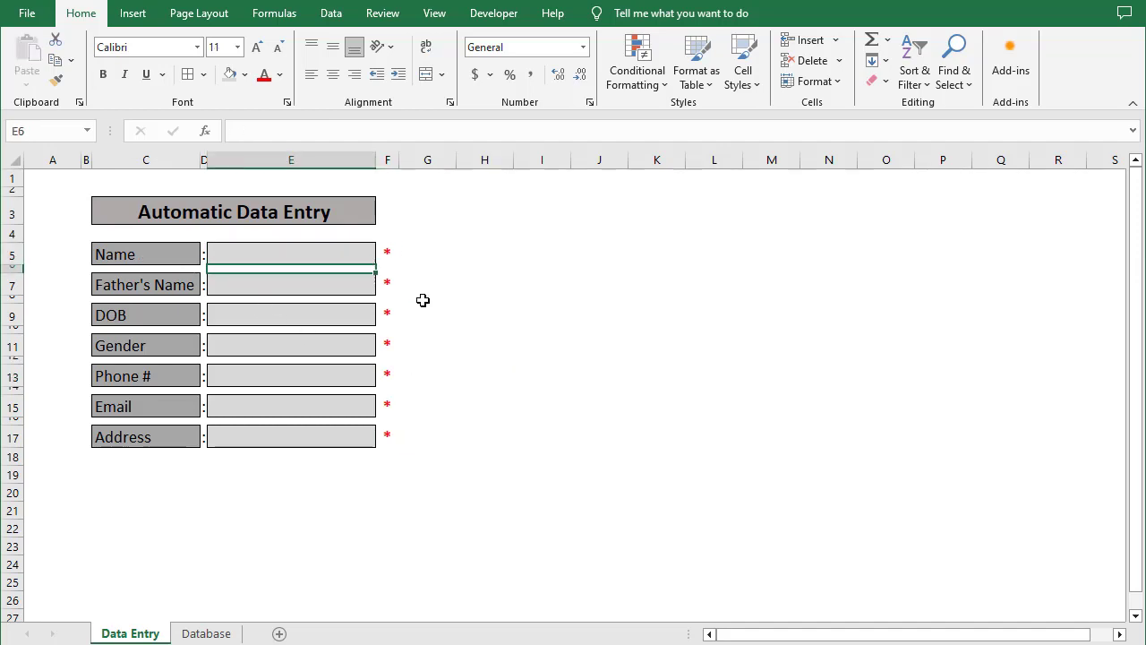
key("Up")
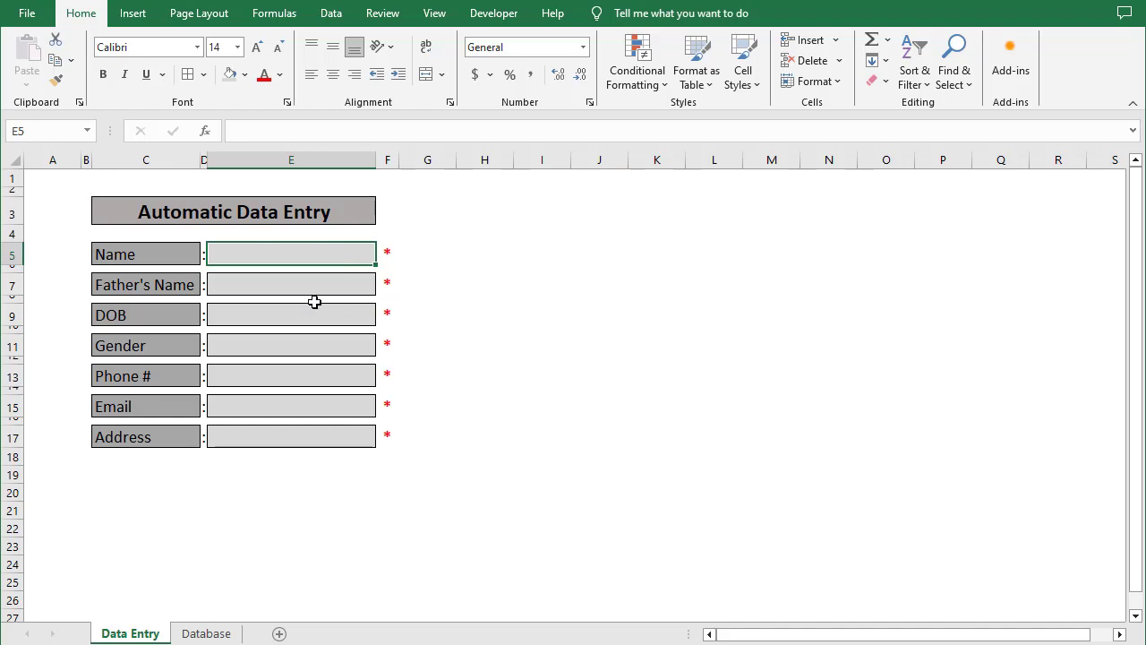
Copy the Database header row A1:G1 (Name through Address) and select H20 on Data Entry
left_click(206, 633)
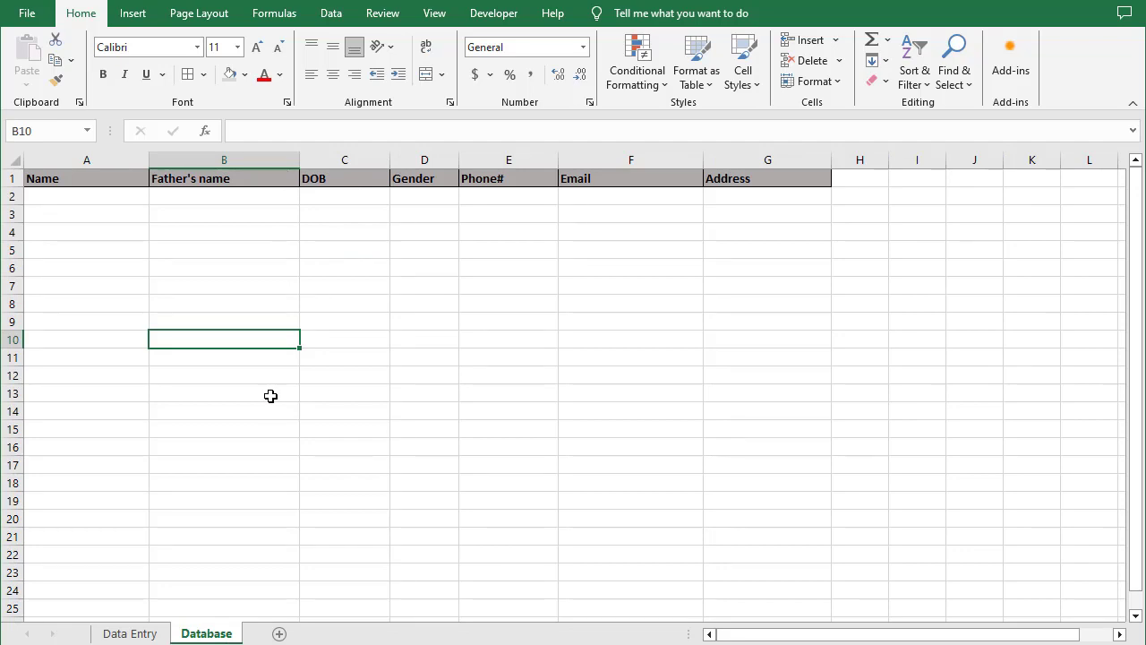
left_click(132, 633)
left_click(208, 633)
left_click_drag(69, 181, 749, 171)
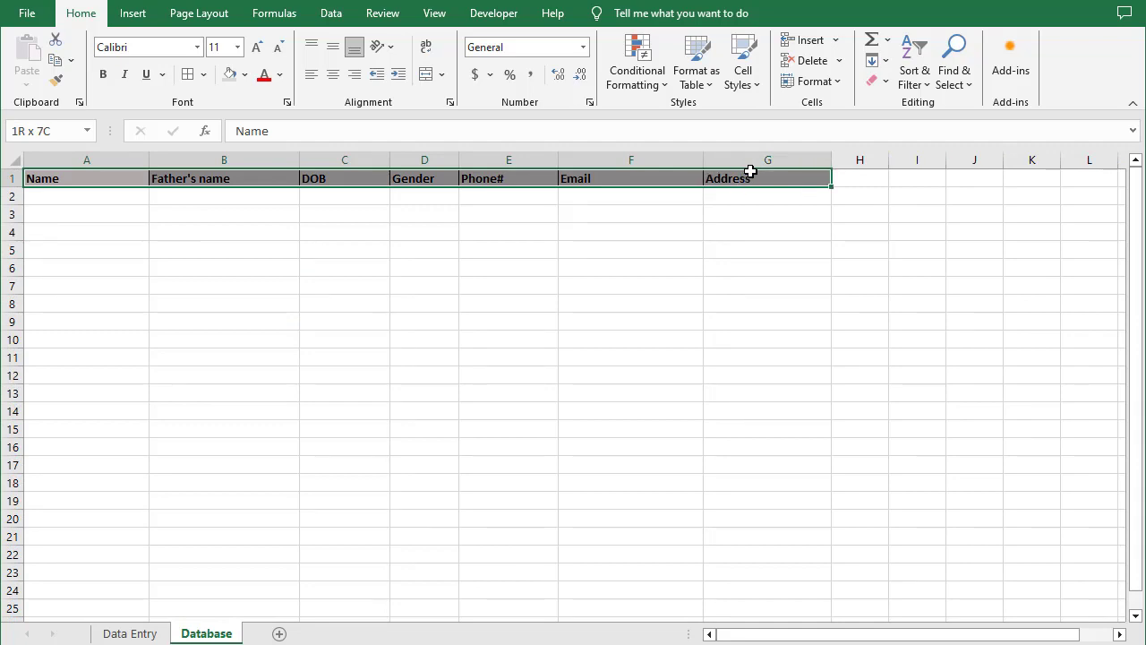
key("ctrl+c")
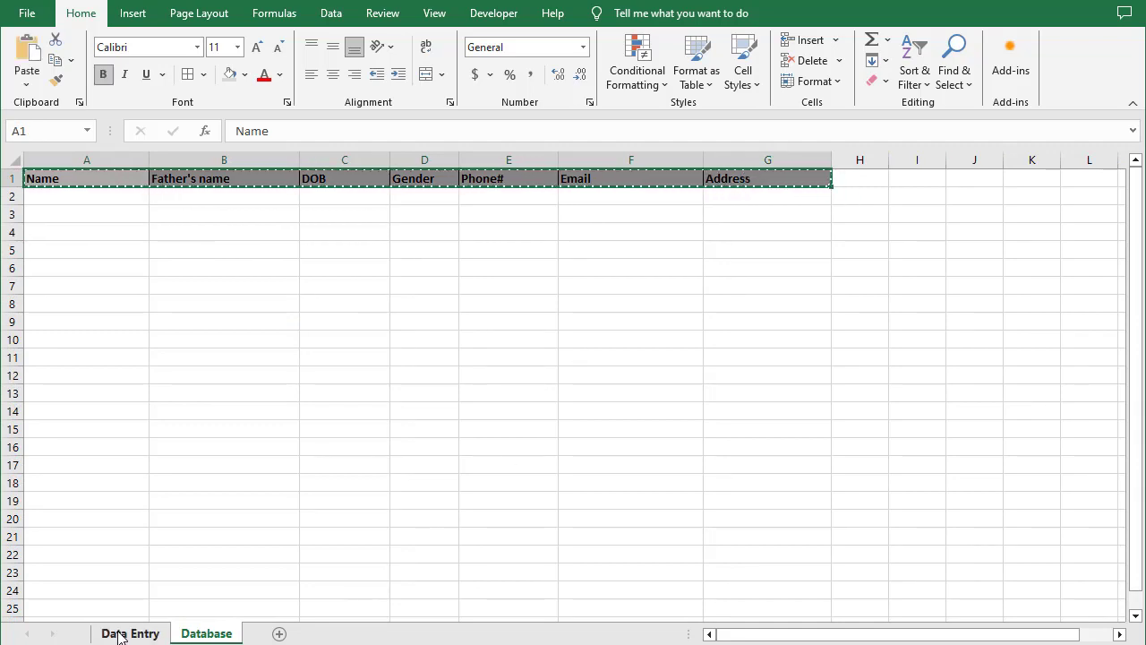
left_click(130, 633)
left_click(473, 491)
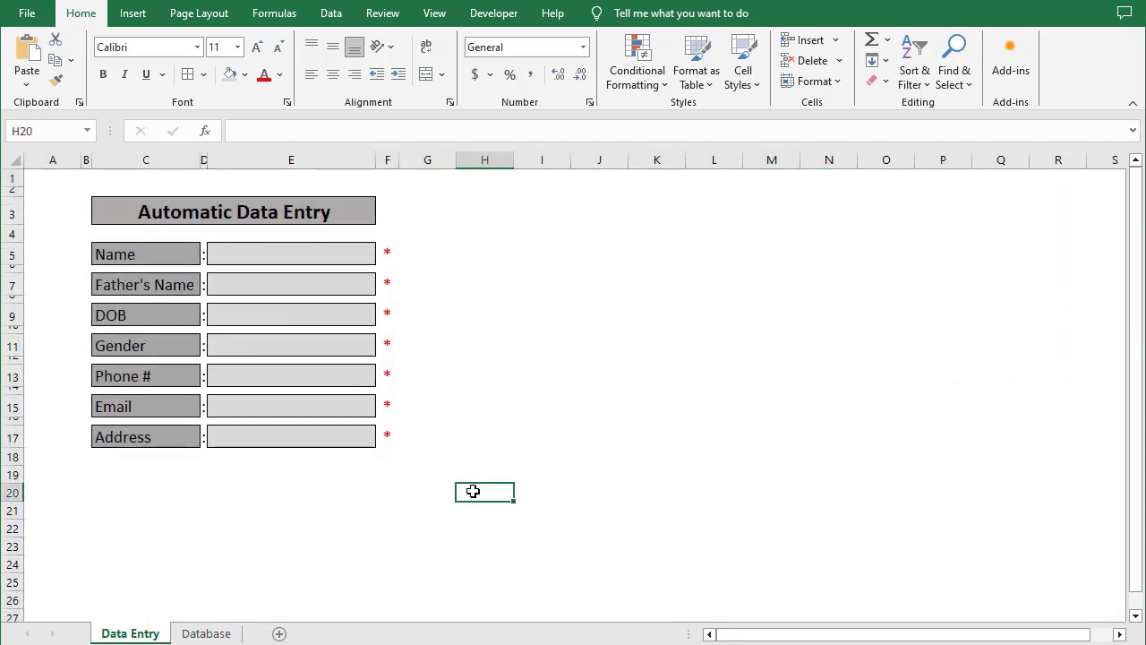
Paste the header row into H20:N20 and link H21 to the Name field with =E5
key("ctrl+v")
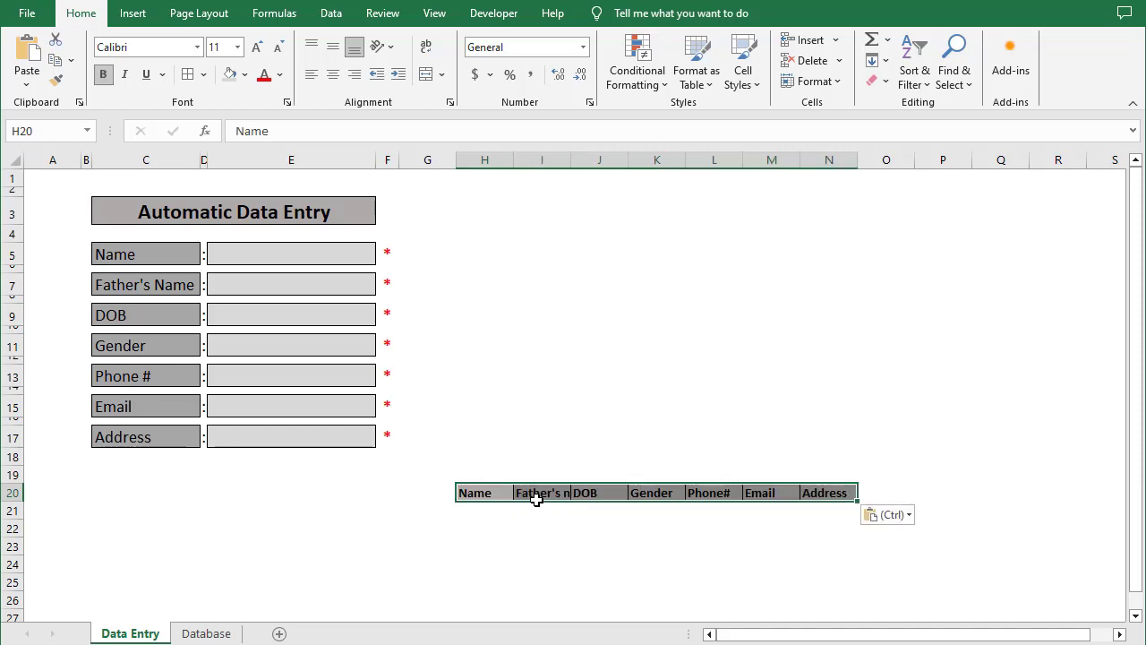
left_click(720, 532)
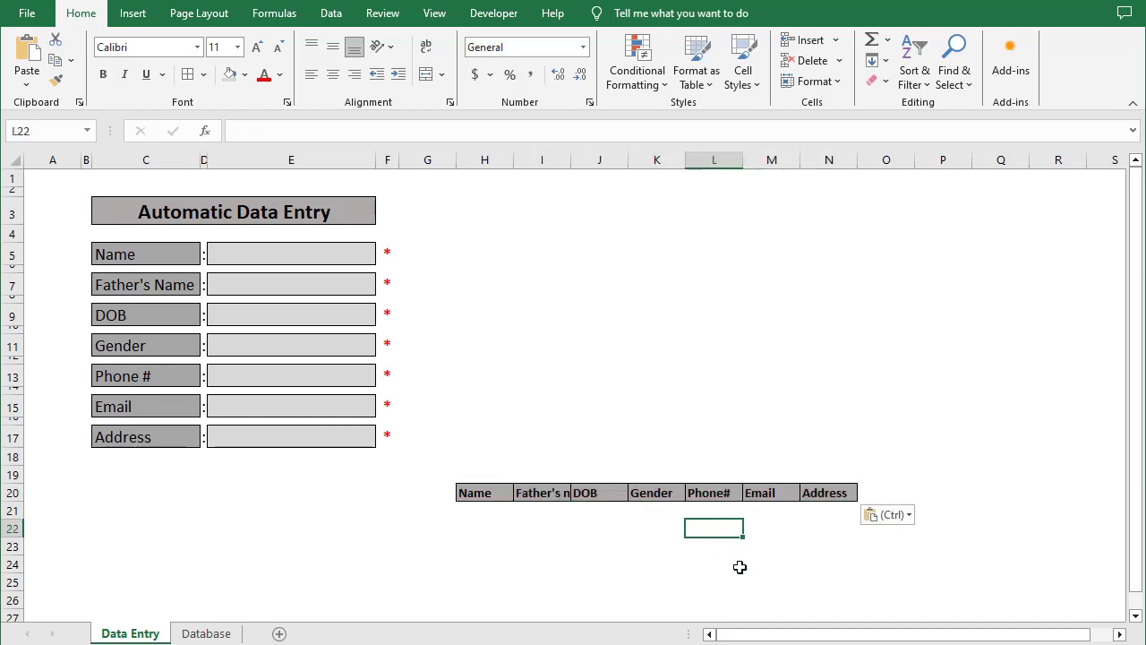
left_click(500, 515)
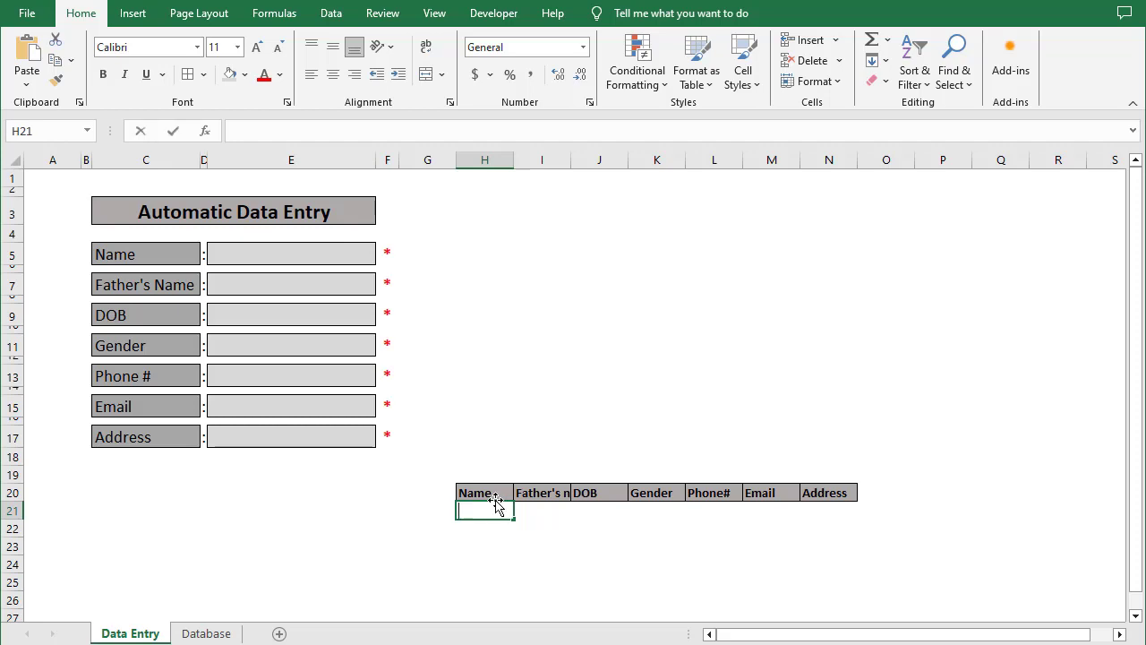
type("=")
left_click(278, 256)
key("Return")
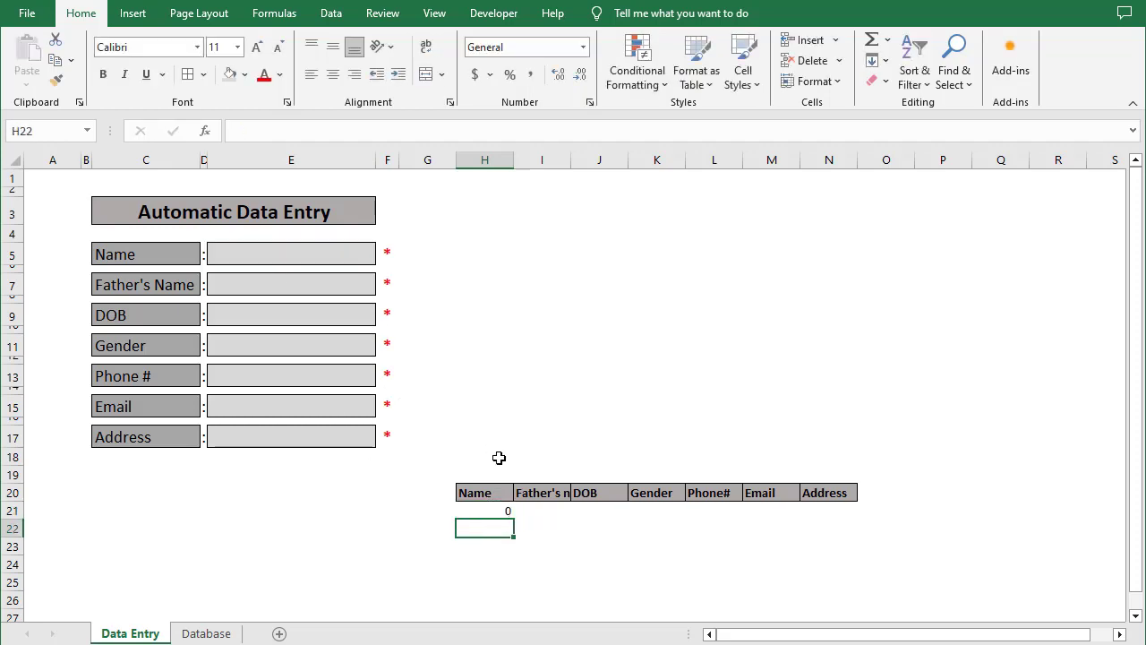
Link I21, J21 and K21 to the Father's Name, DOB and Gender form fields
left_click(532, 511)
type("=")
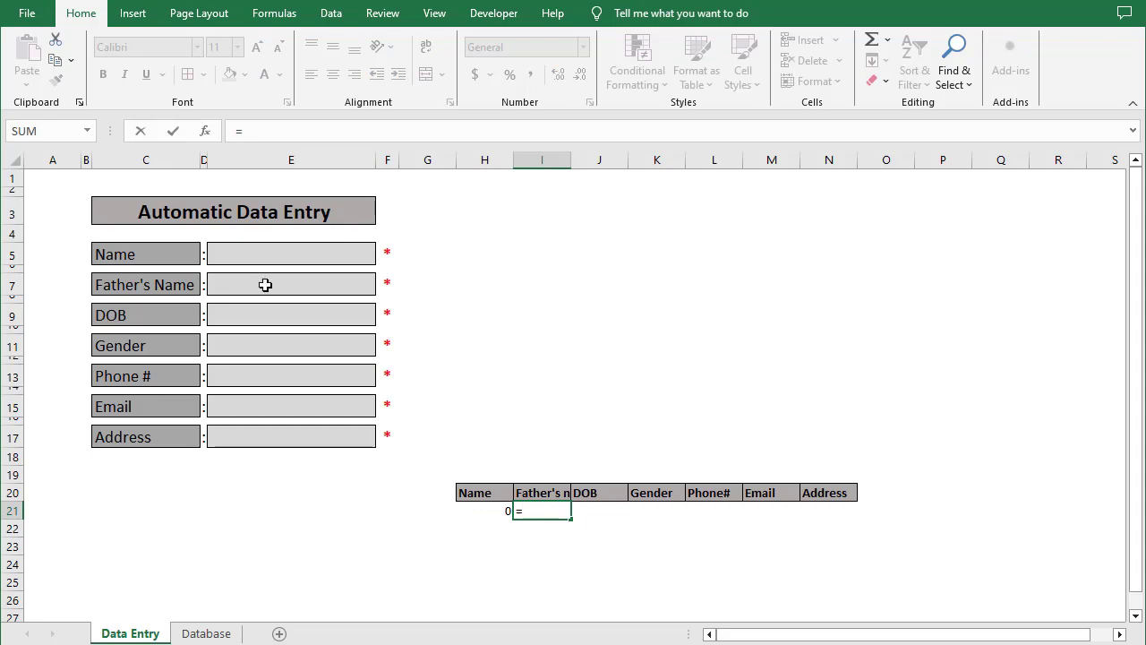
left_click(263, 289)
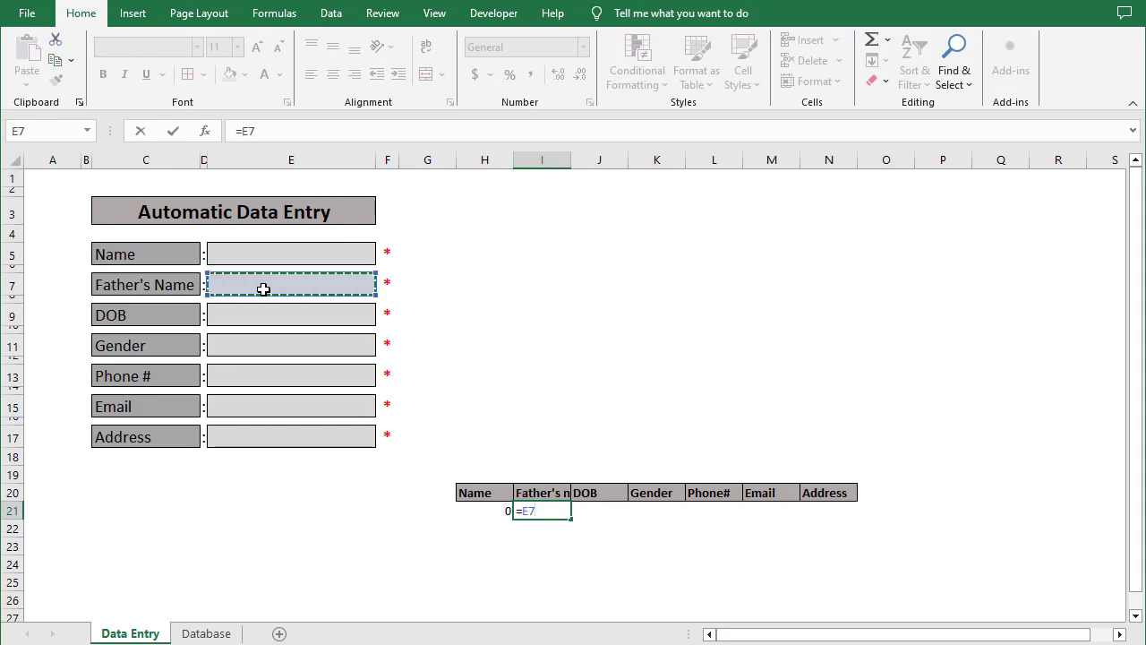
key("Return")
left_click(603, 509)
type("=")
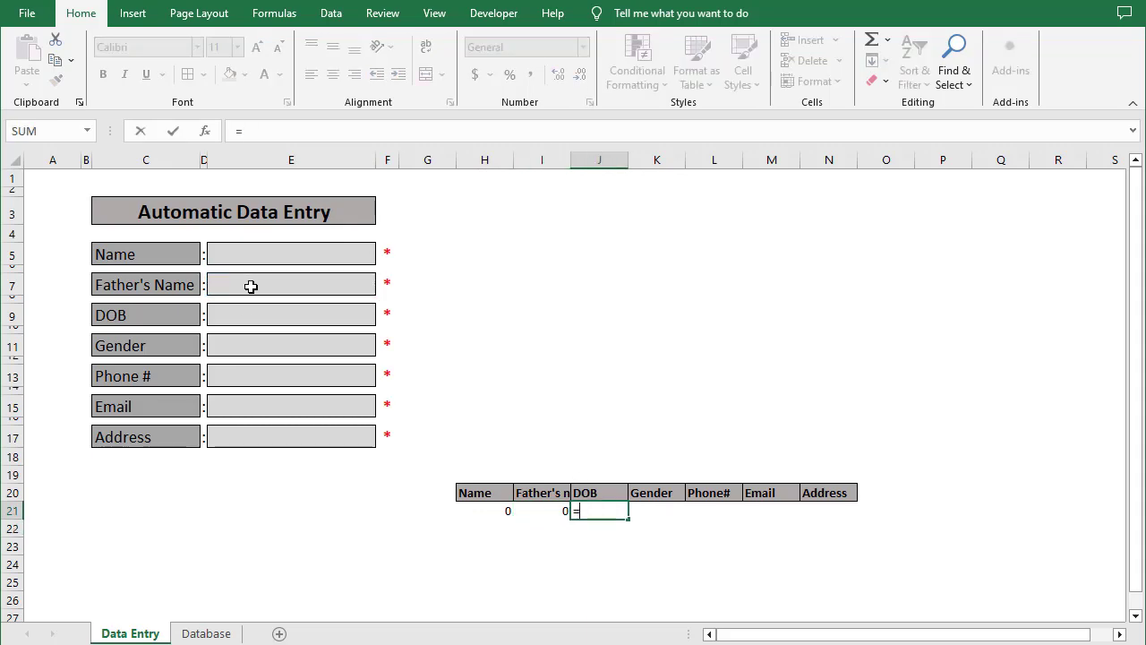
left_click(255, 322)
key("Return")
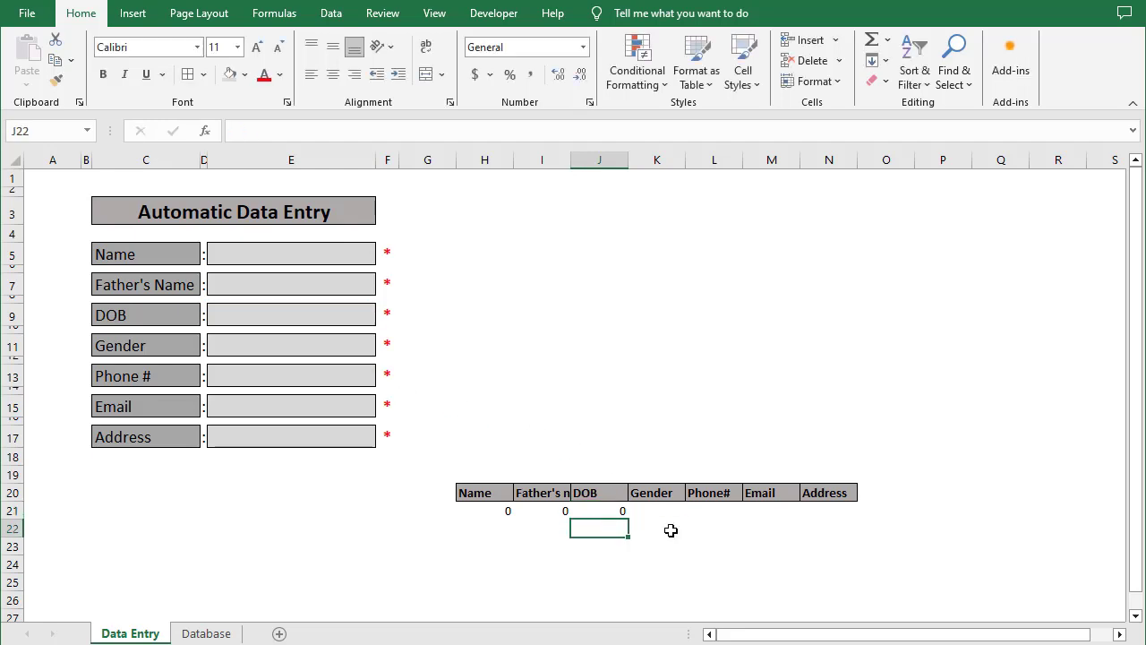
left_click(665, 510)
type("=")
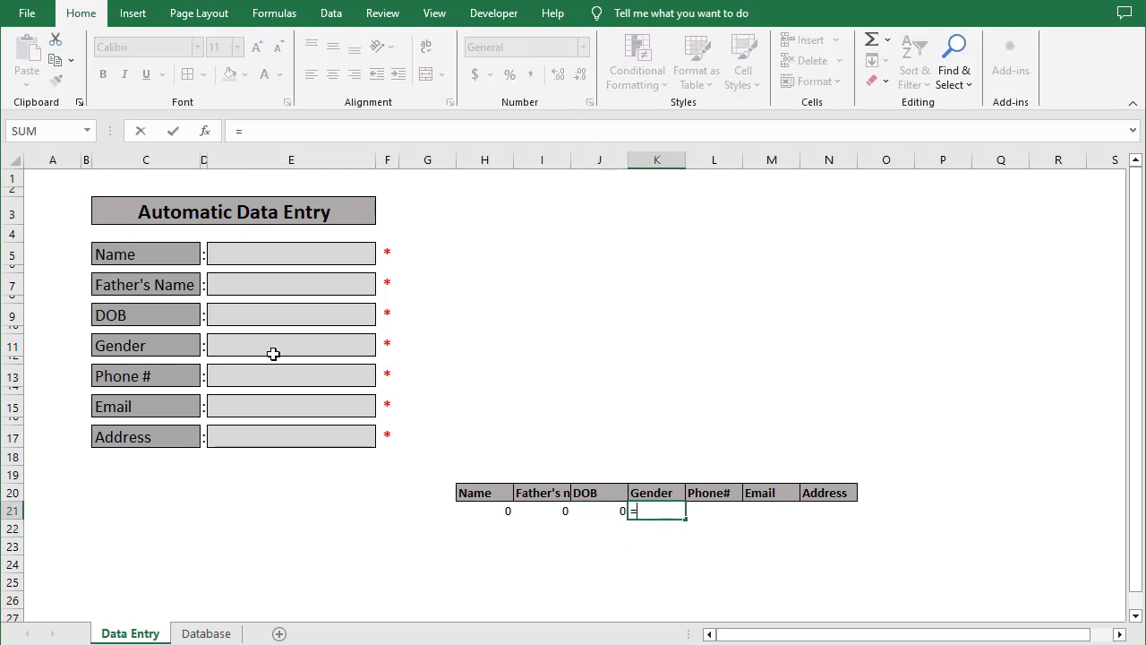
left_click(273, 354)
key("Return")
Link L21, M21 and N21 to the Phone #, Email and Address form fields
left_click(718, 512)
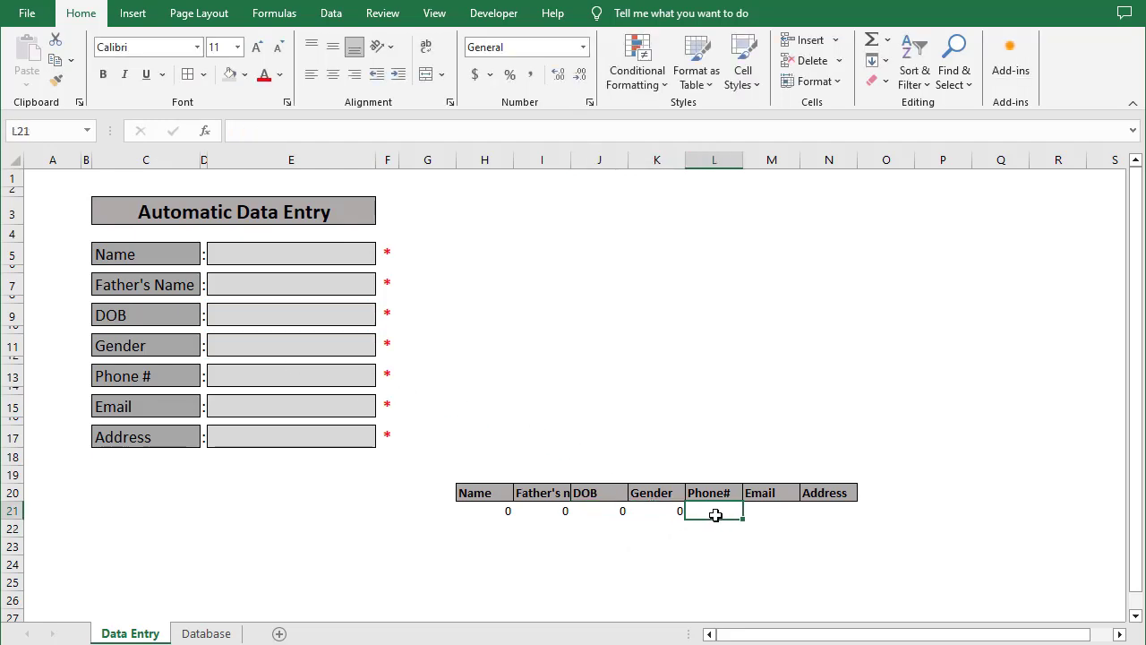
type("=")
left_click(232, 377)
key("Return")
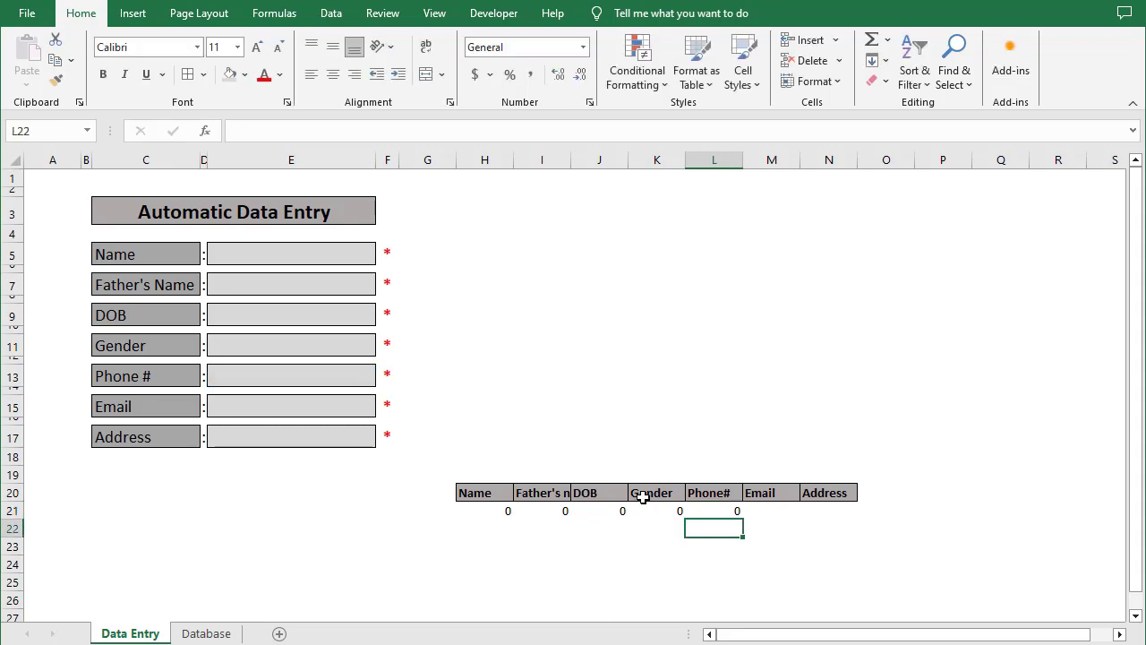
left_click(755, 509)
type("=")
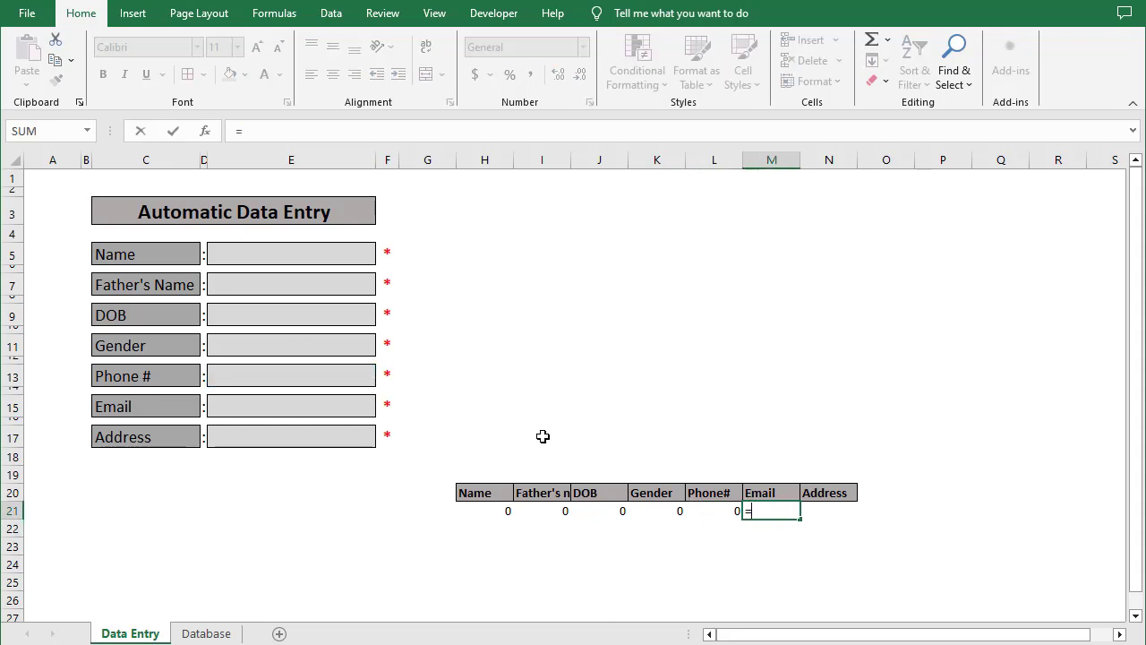
left_click(263, 408)
key("Return")
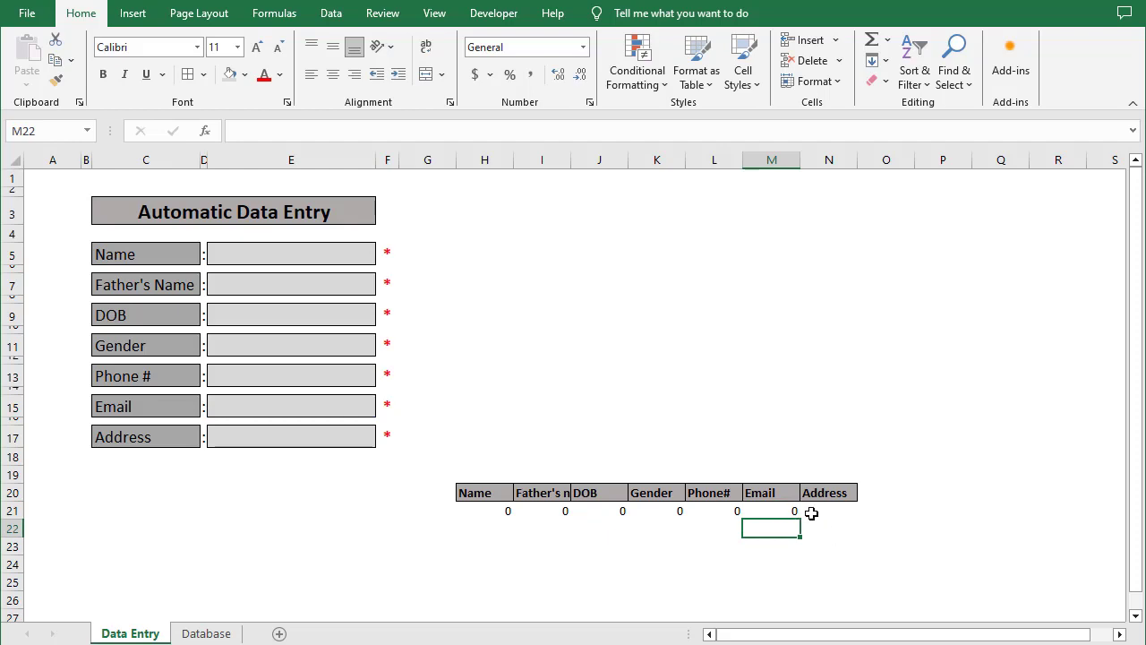
left_click(808, 511)
type("=")
left_click(236, 435)
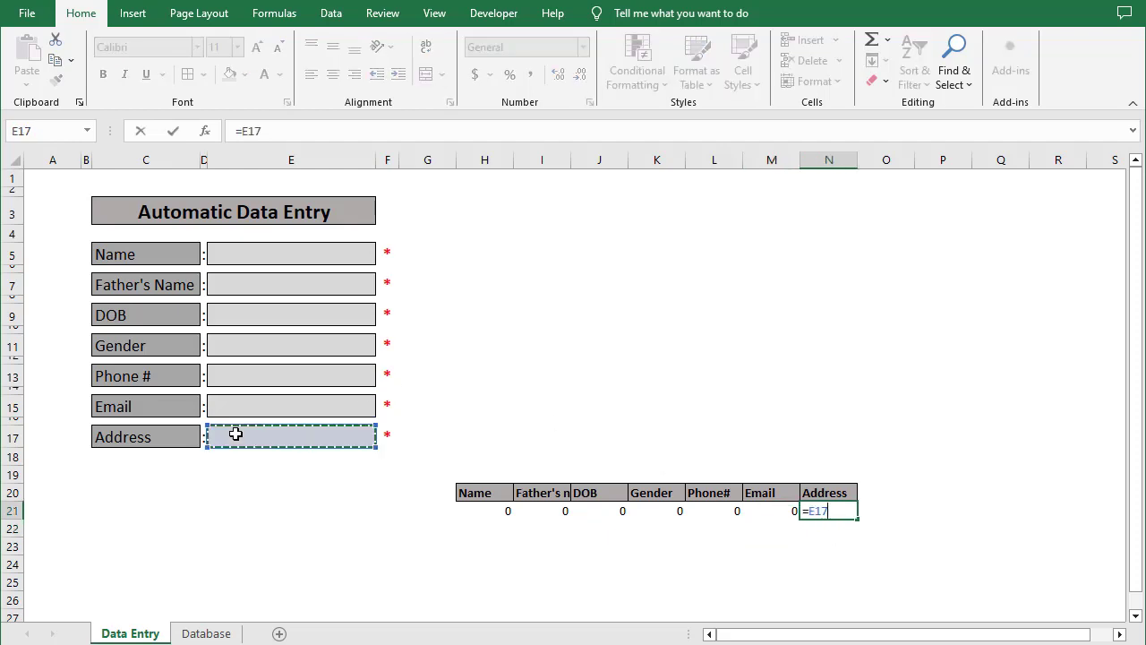
key("Return")
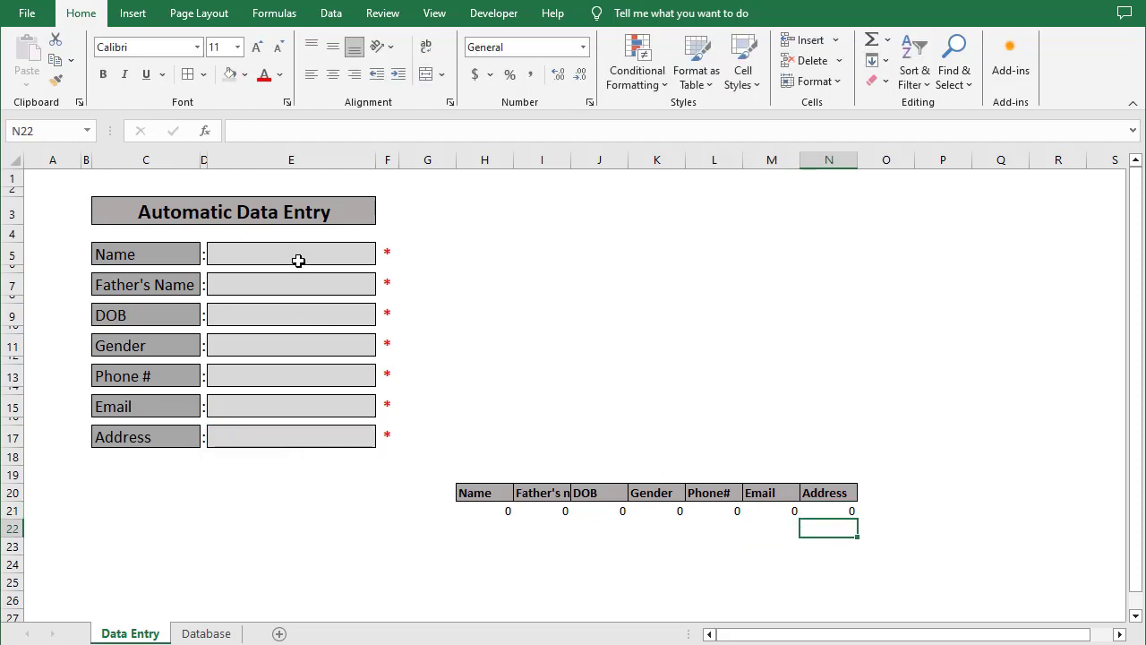
left_click(299, 260)
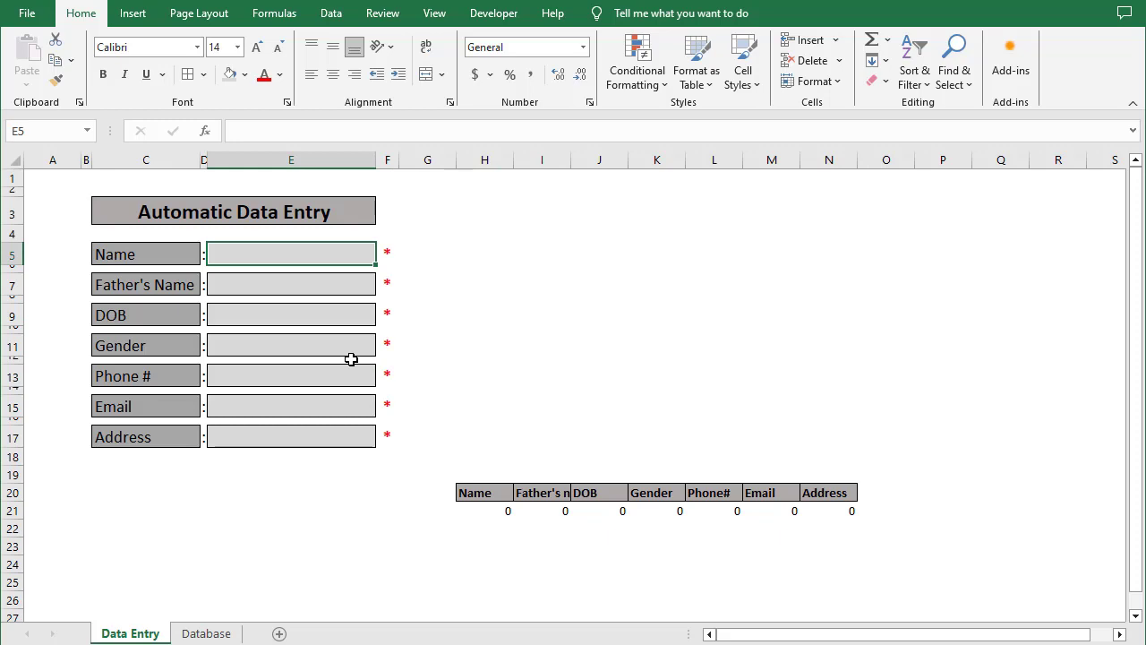
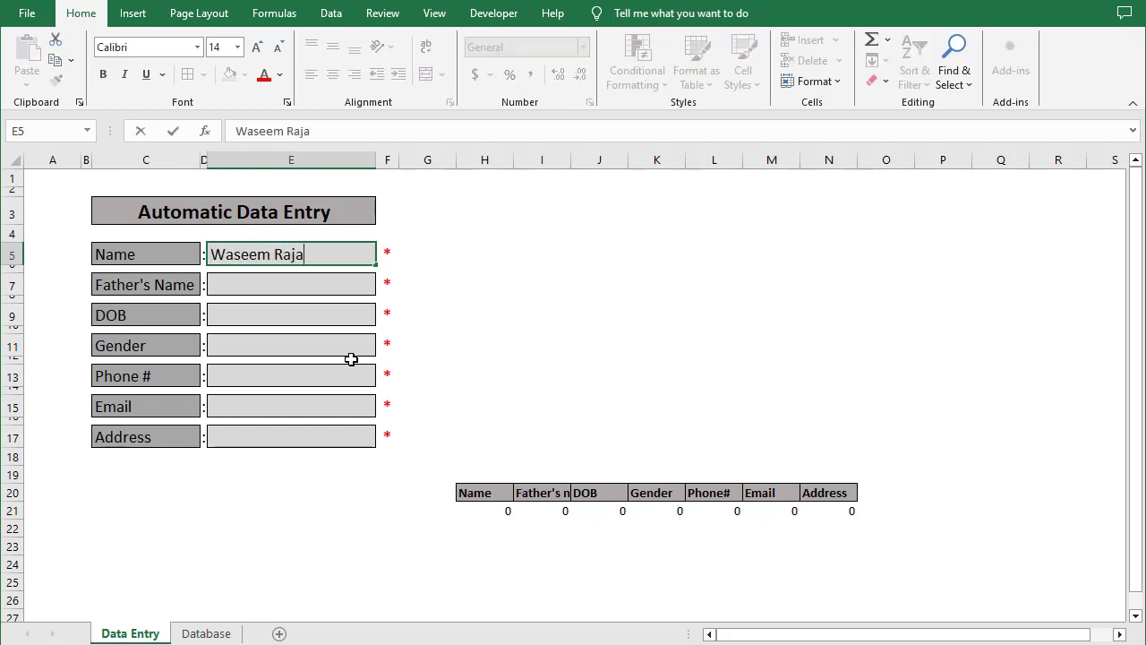
Enter the sample person's name, father's name and date of birth in the first three form fields
key("Return")
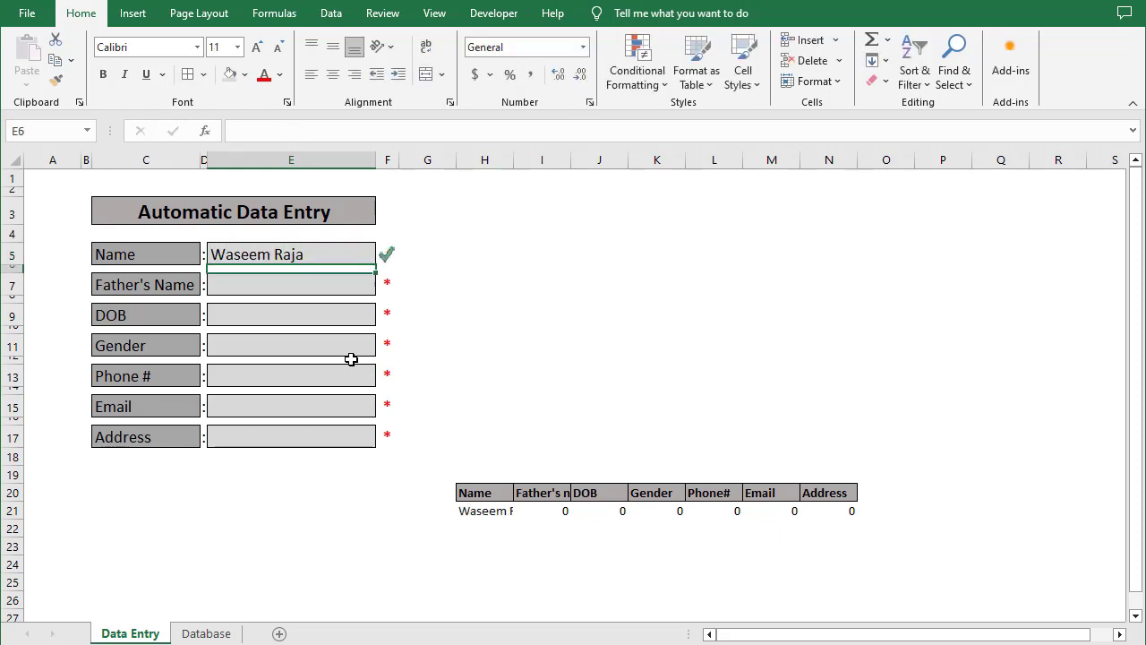
key("Down")
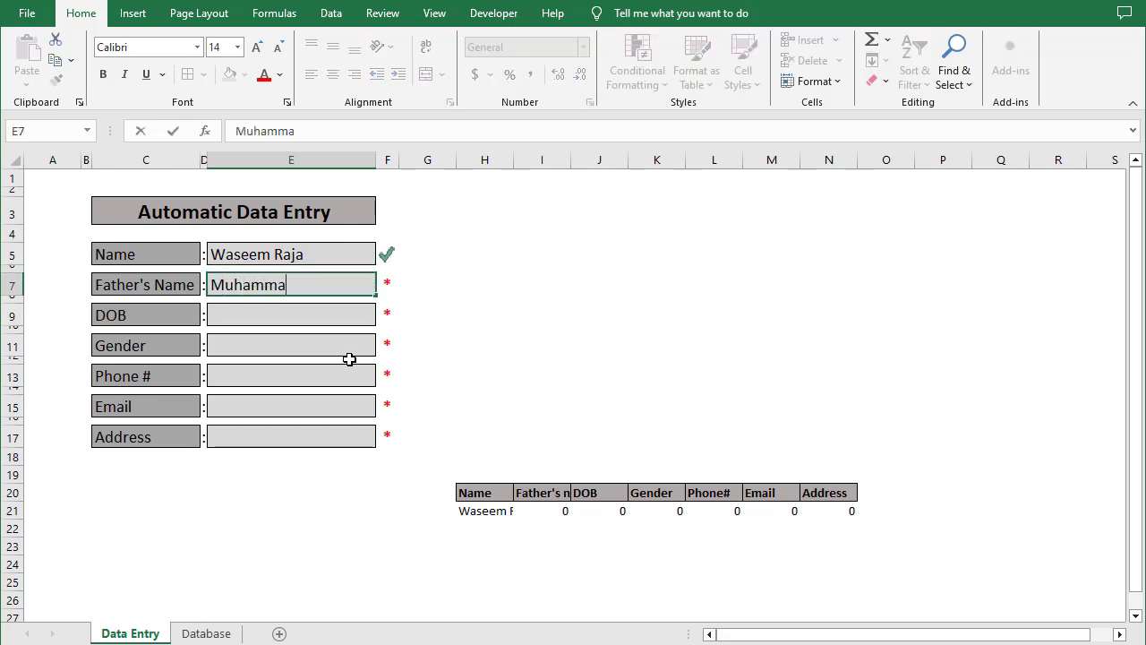
key("Return")
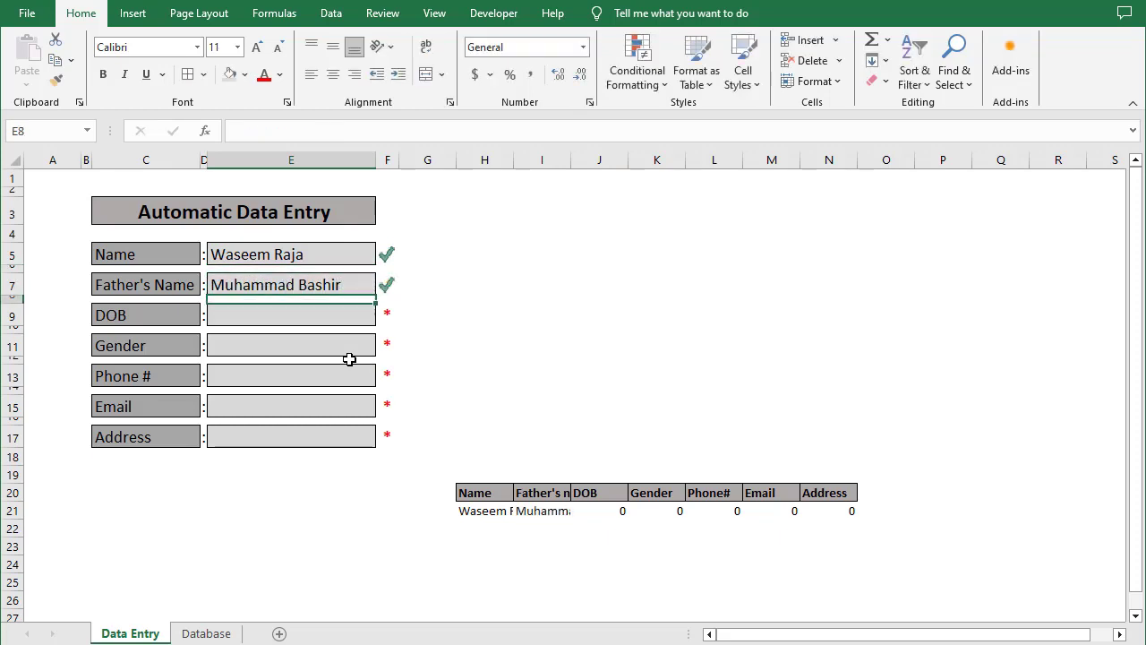
key("Down")
type("02/")
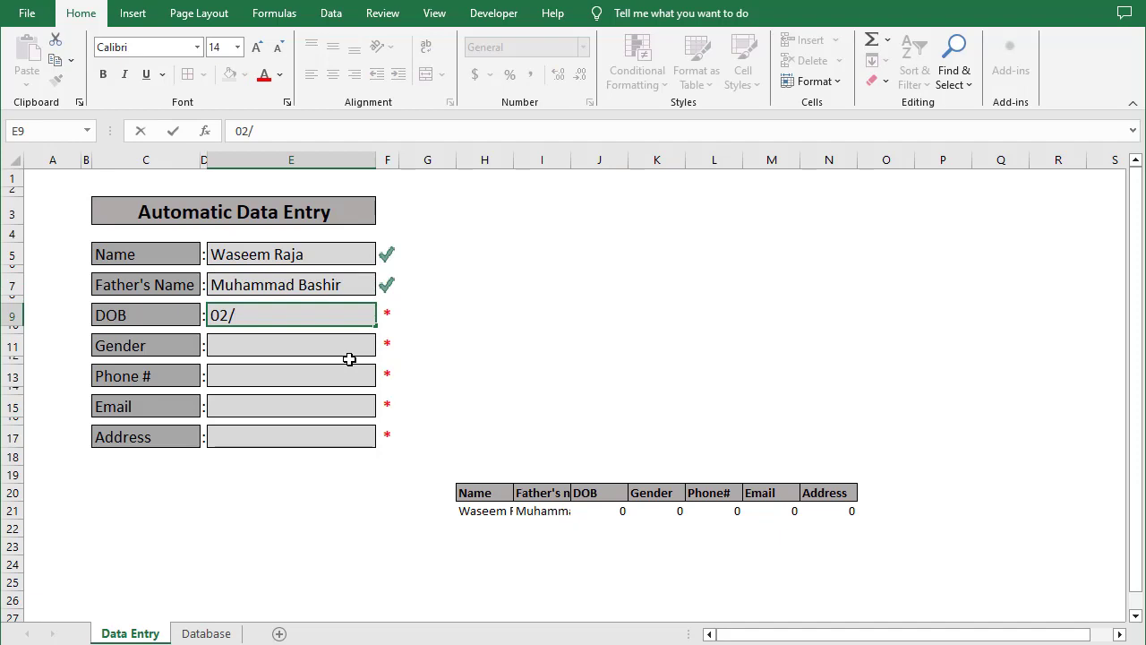
type("15/1992")
key("Return")
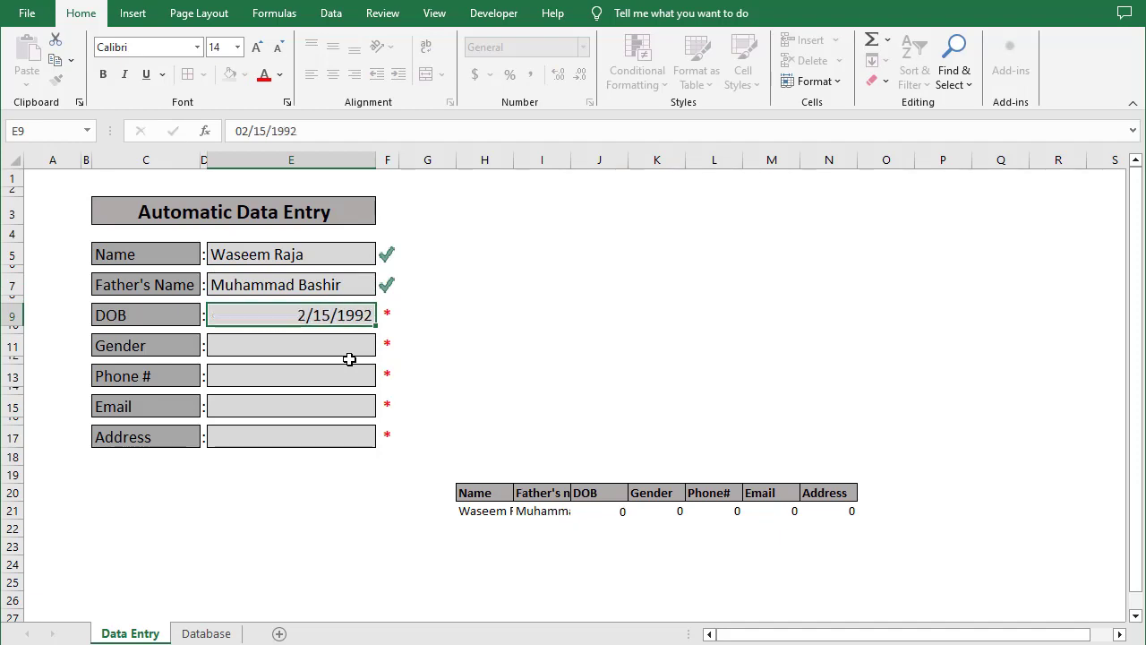
Fill in Male as gender, then the phone number, e-mail and address, correcting an address typo
left_click(349, 358)
type("Male")
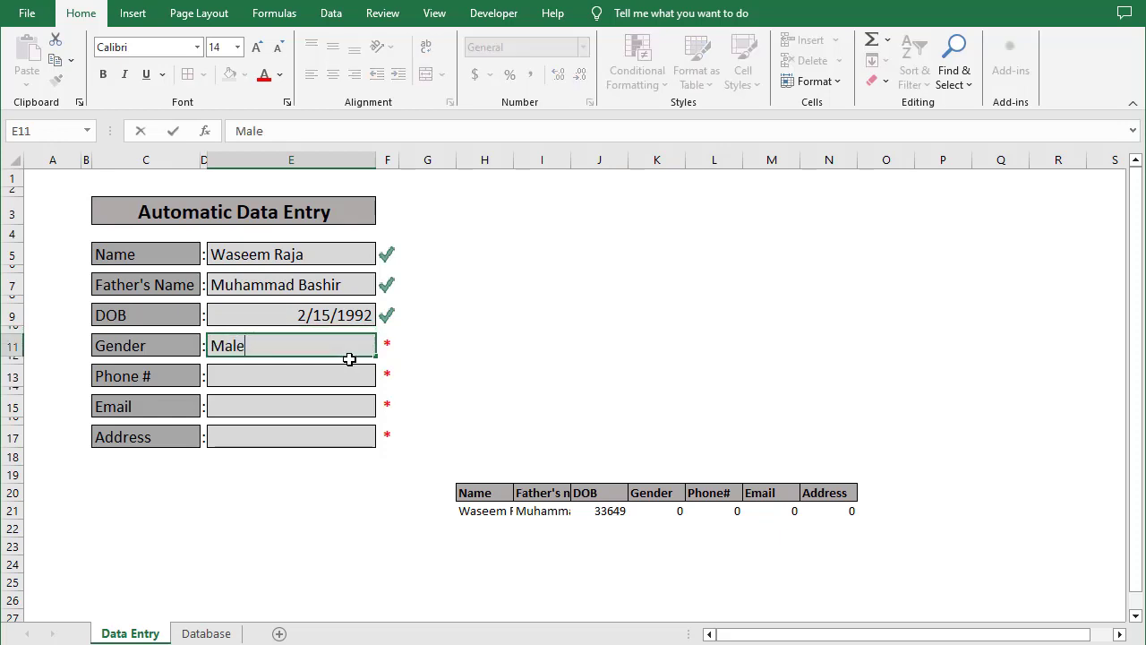
key("Return")
key("Down")
type("5485485")
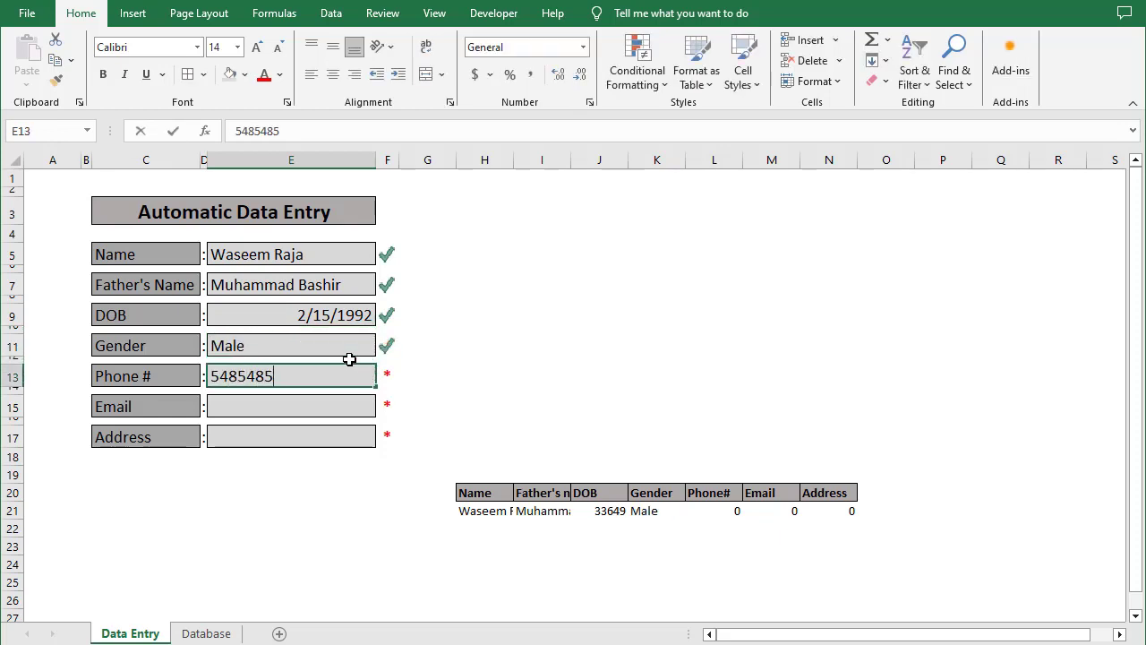
key("Return")
key("Down")
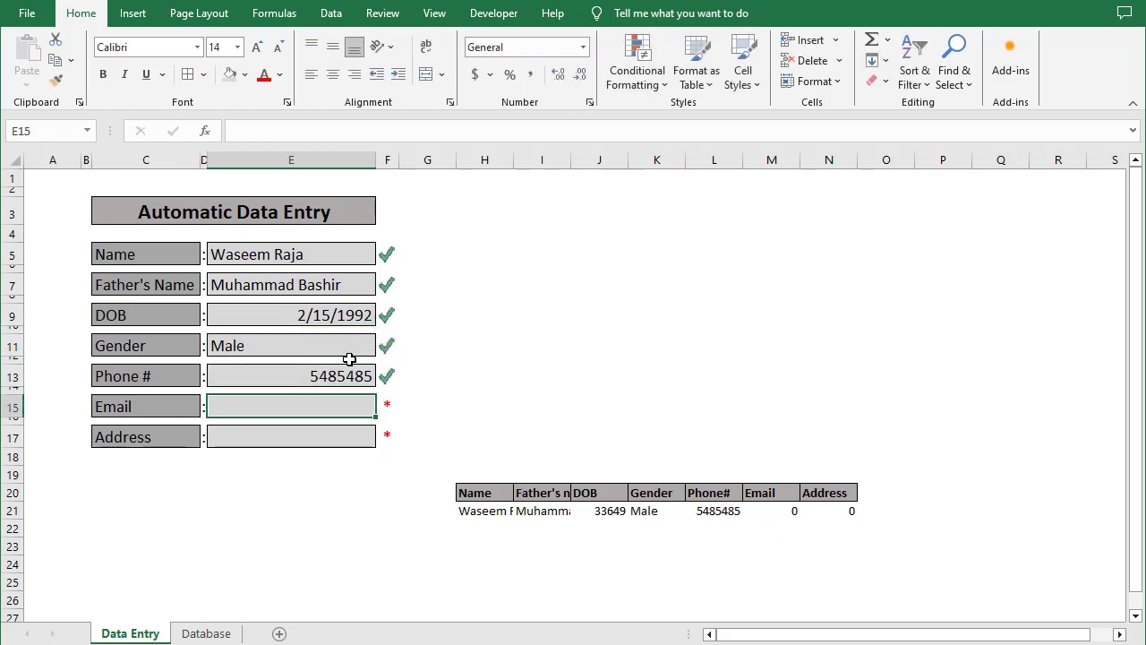
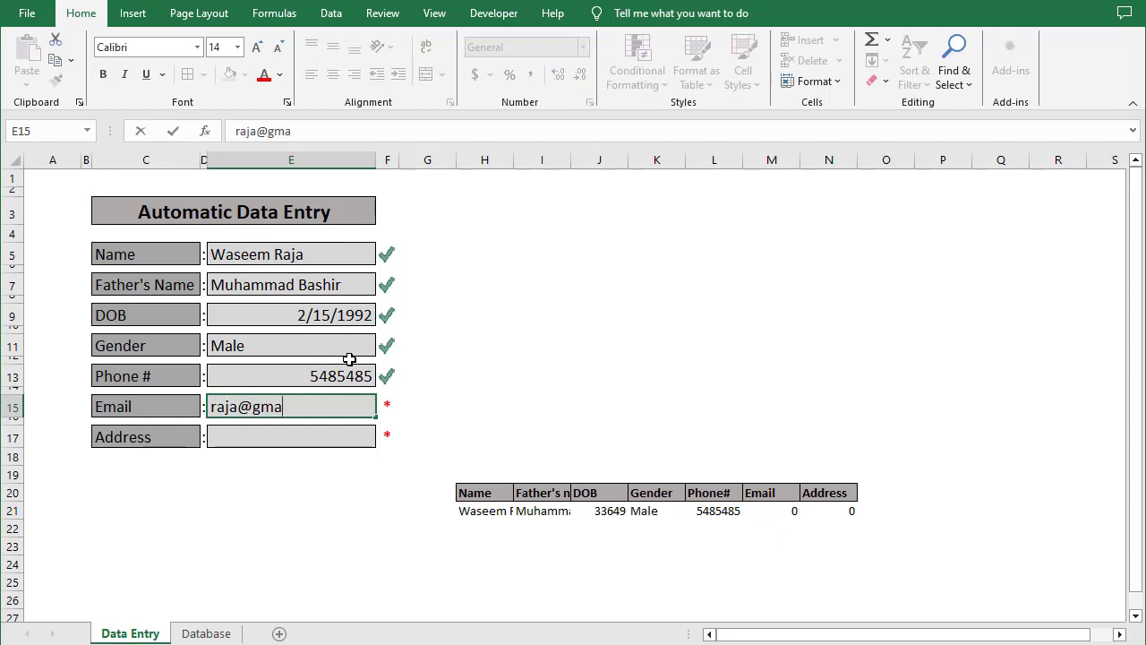
key("Return")
key("Down")
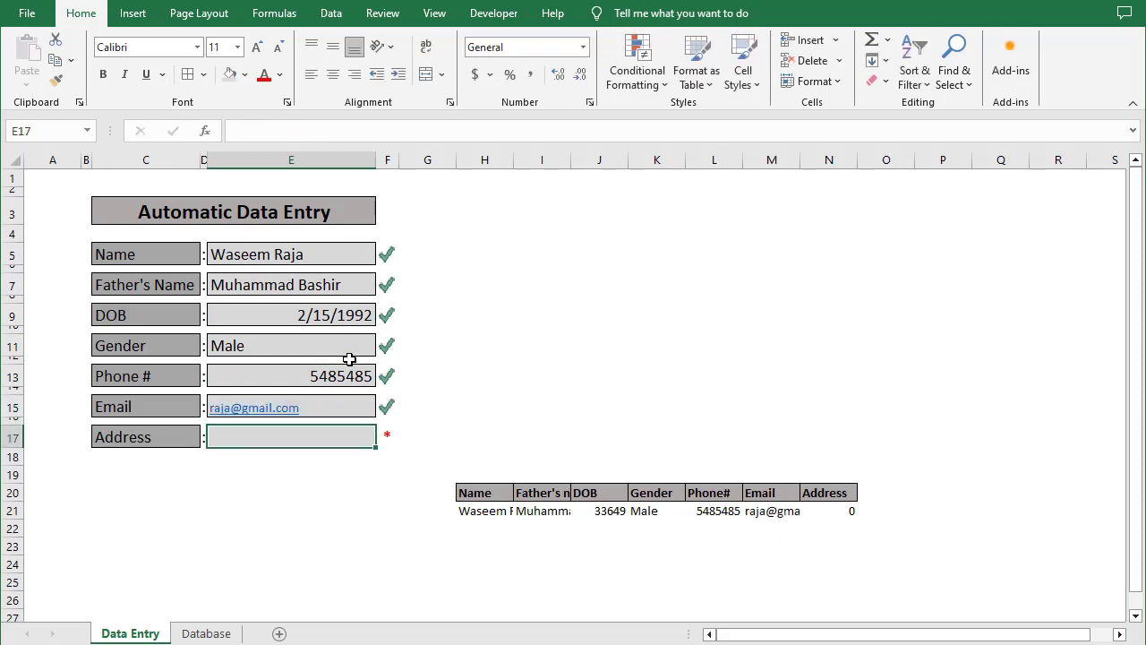
type("Ellah aBa")
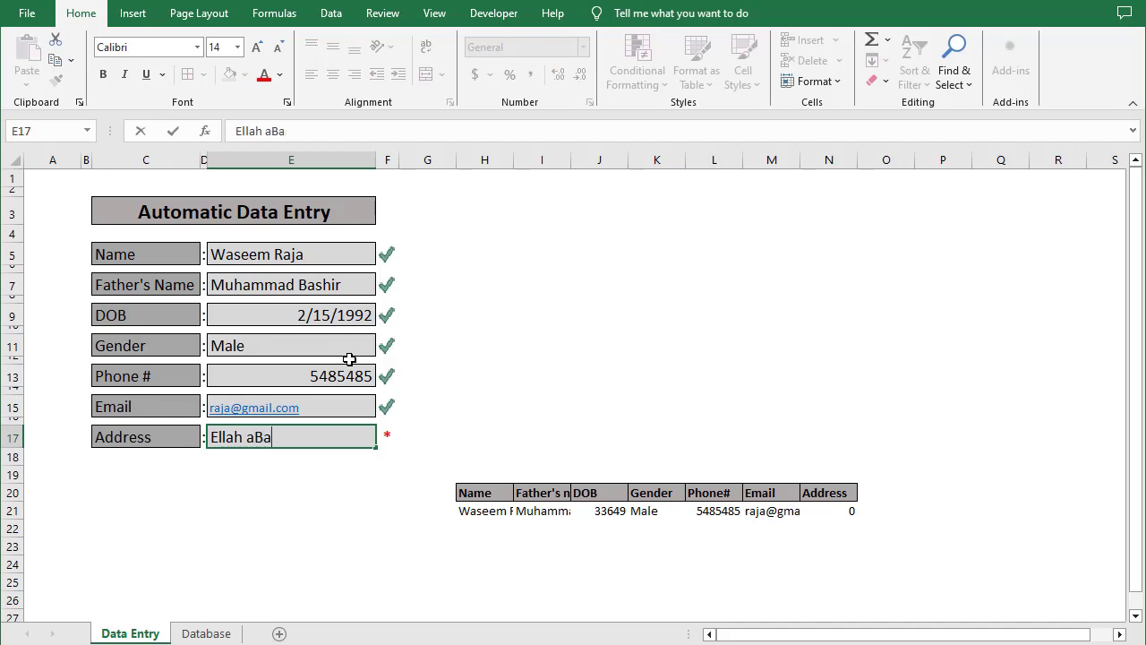
type("d")
key("BackSpace")
key("BackSpace")
key("BackSpace")
key("BackSpace")
type("Abad")
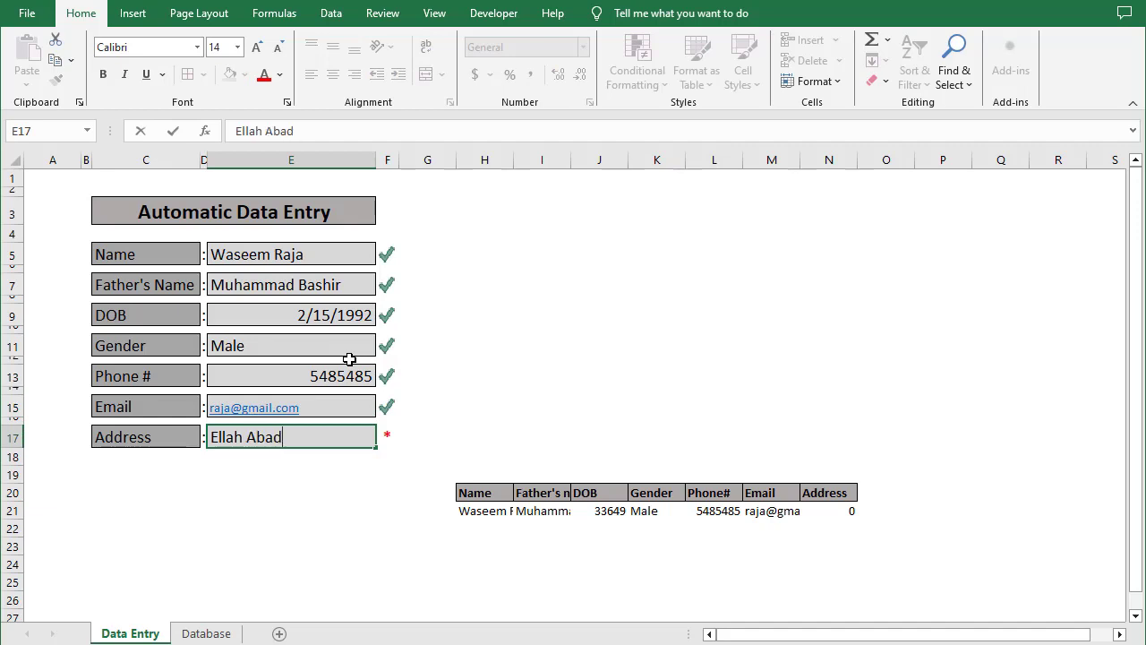
key("Return")
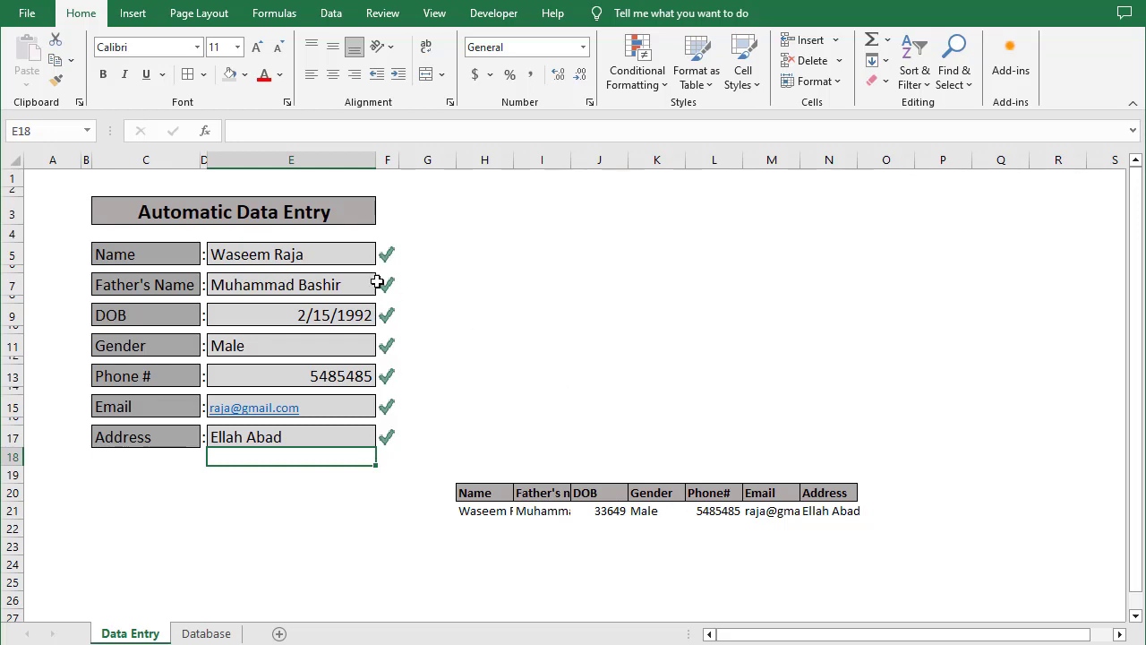
Center-align the seven form entries in E5:E17
left_click_drag(345, 259, 327, 427)
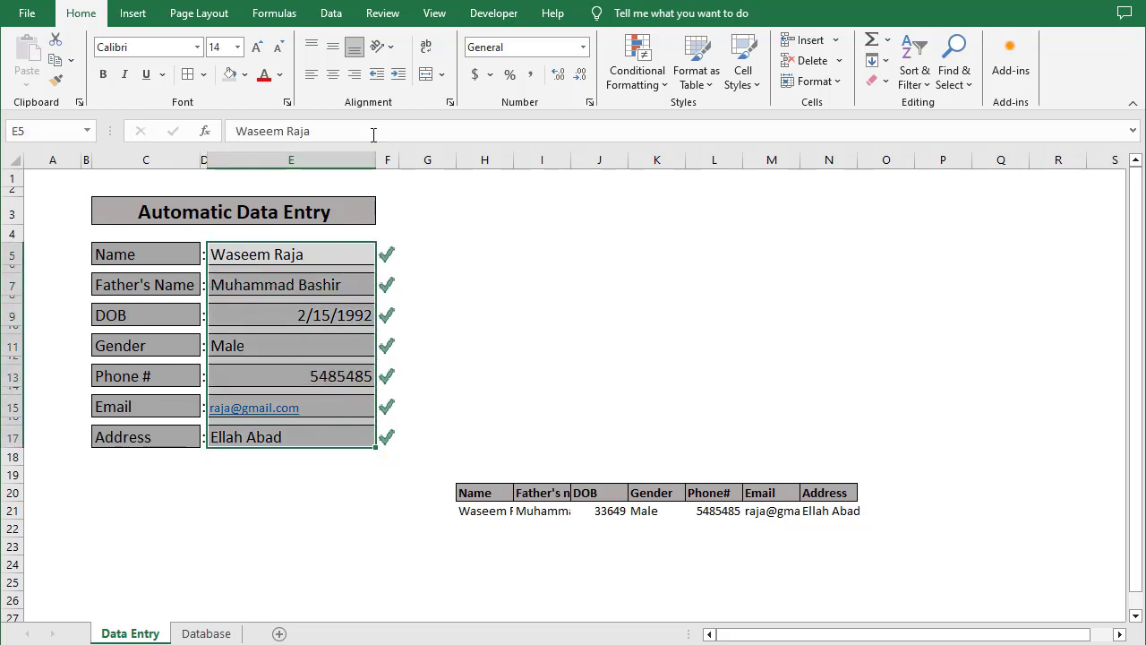
left_click(333, 75)
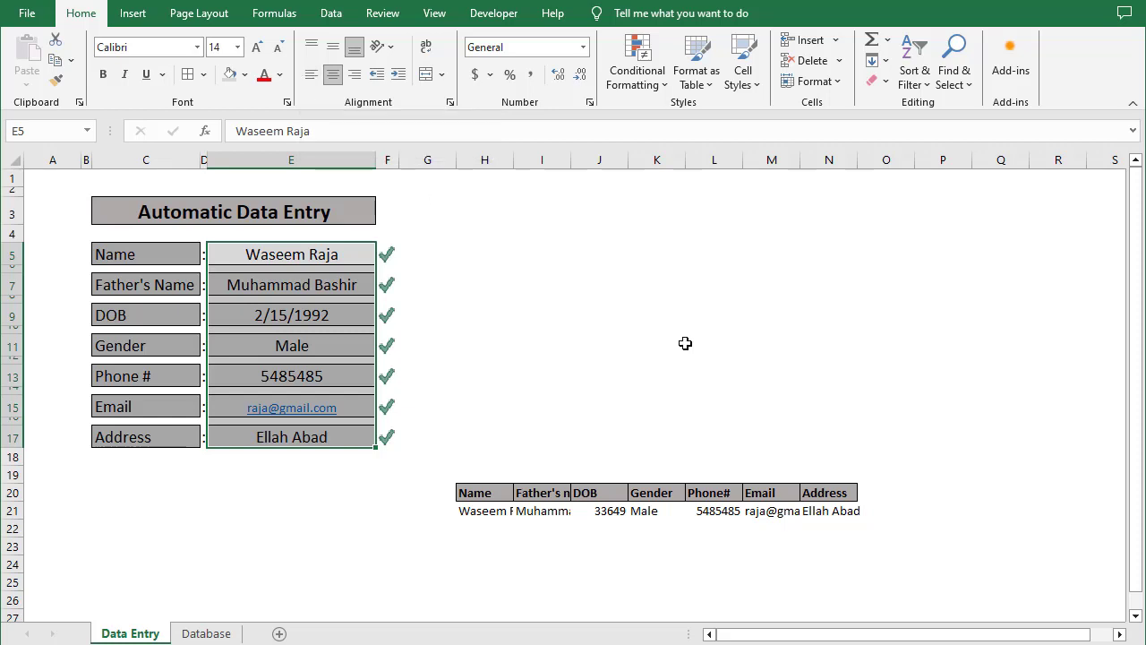
left_click(653, 348)
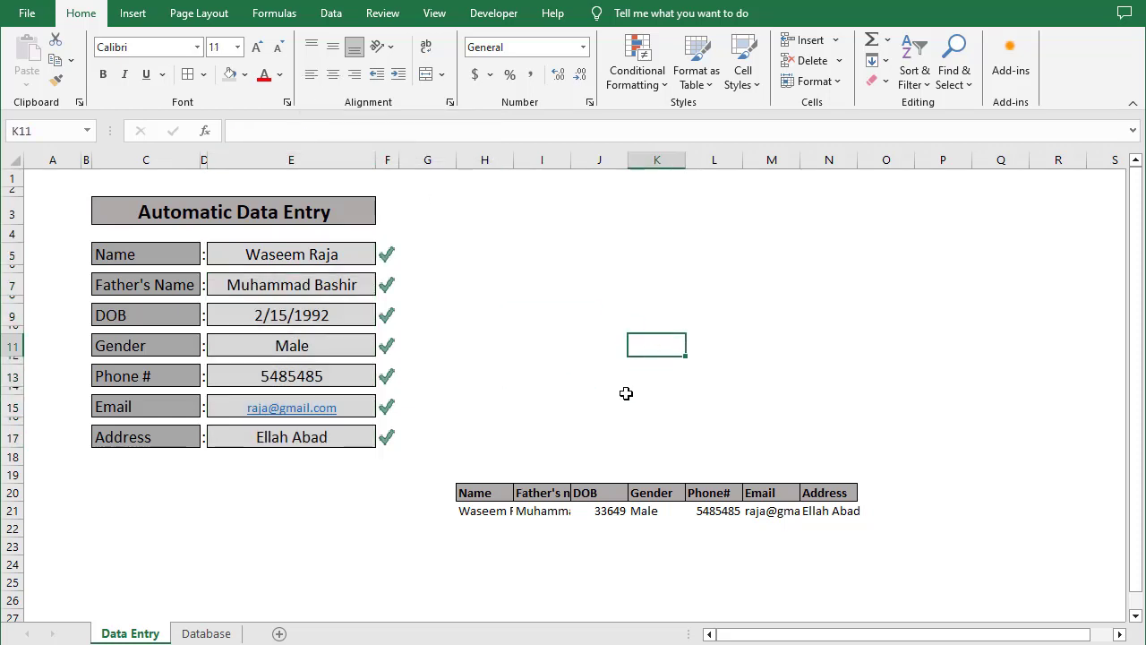
left_click(499, 13)
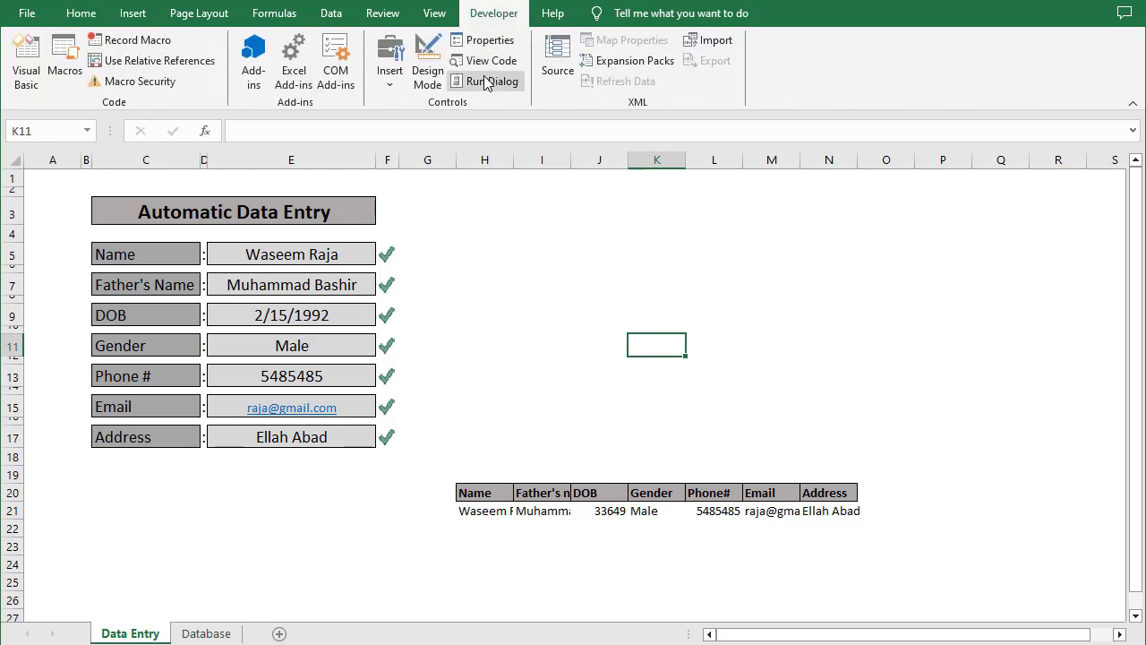
Start recording a macro under its default name, copy H21:N21, and go to the Database sheet
left_click(147, 39)
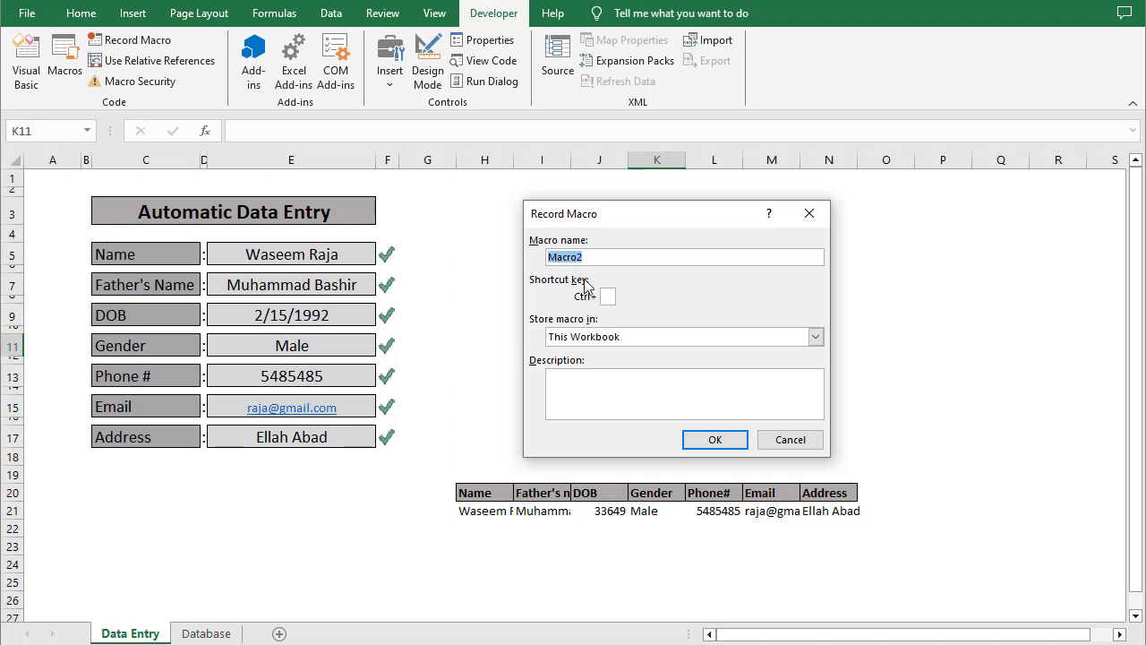
left_click(715, 439)
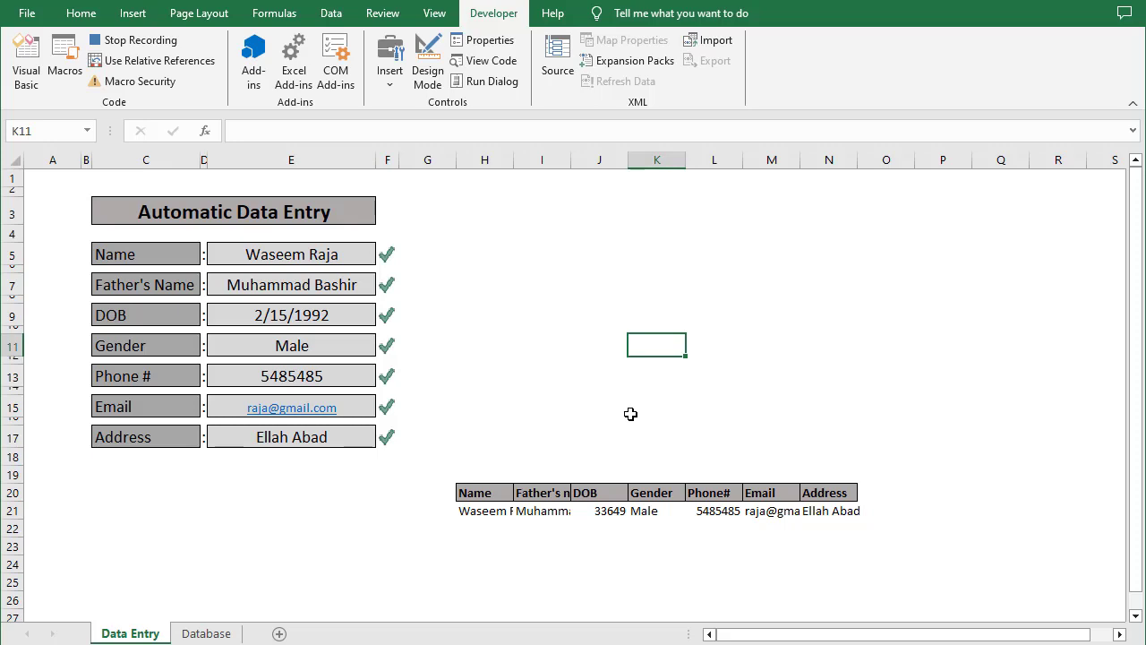
left_click_drag(466, 512, 821, 513)
key("ctrl+c")
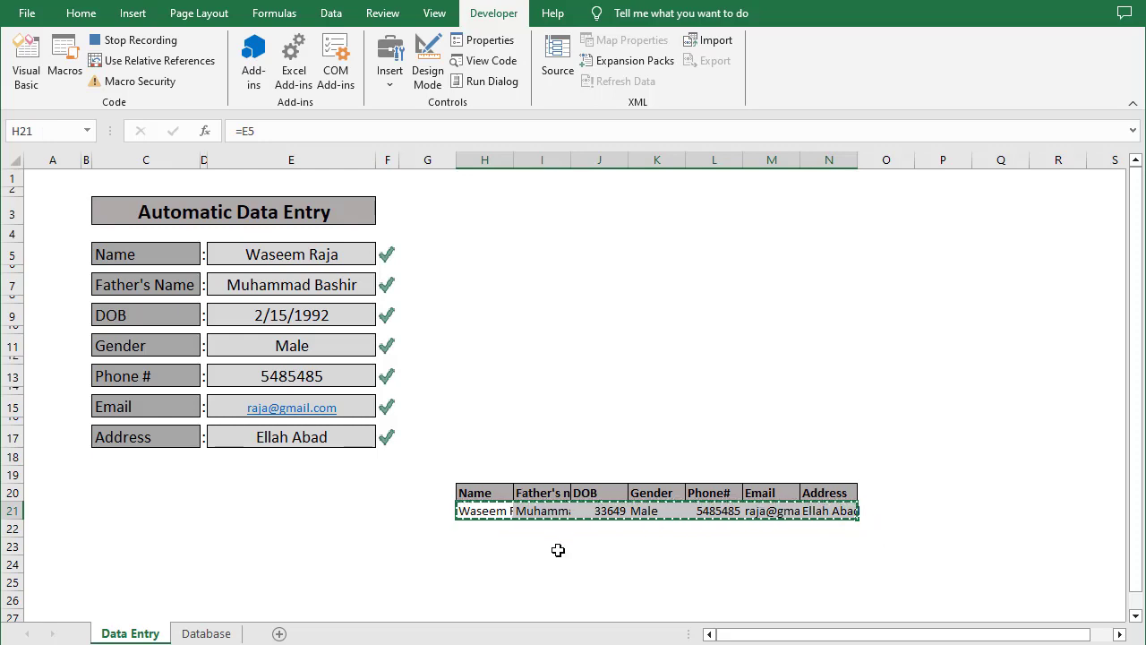
left_click(556, 549)
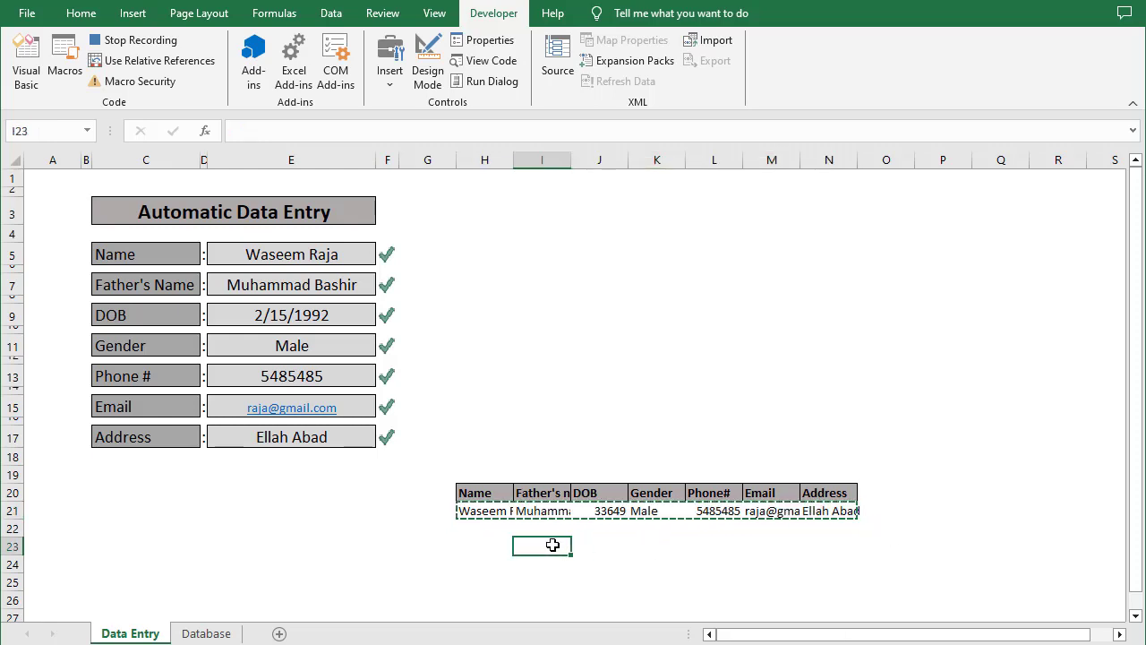
left_click(219, 633)
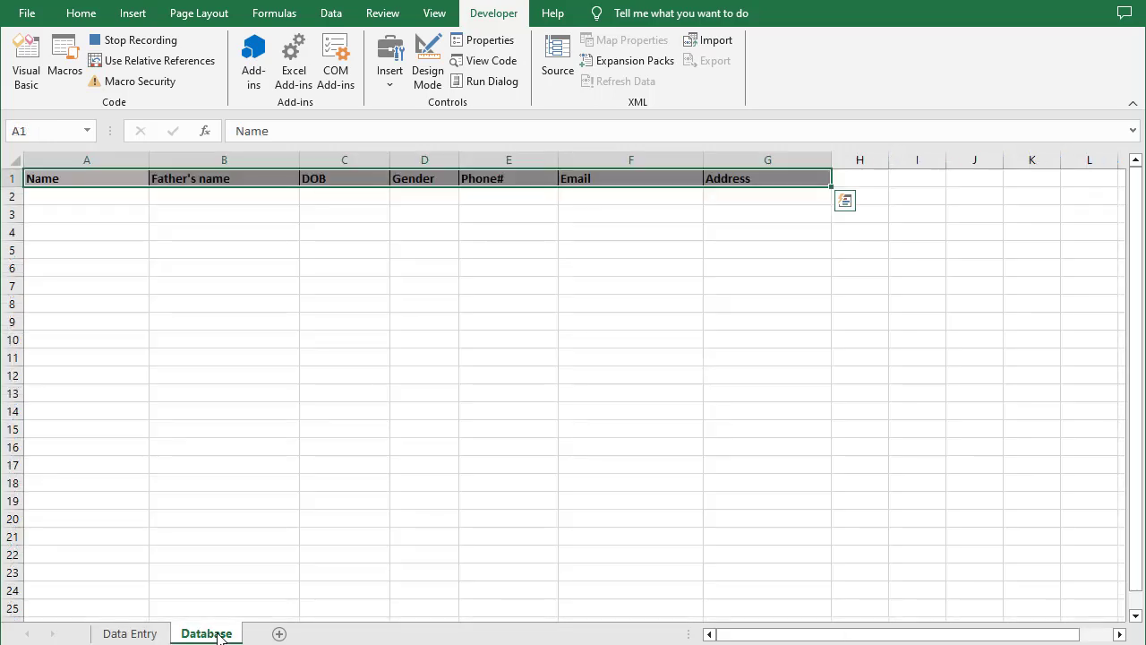
From H1, reach column A's last filled cell, then step down one row using relative references
left_click(872, 184)
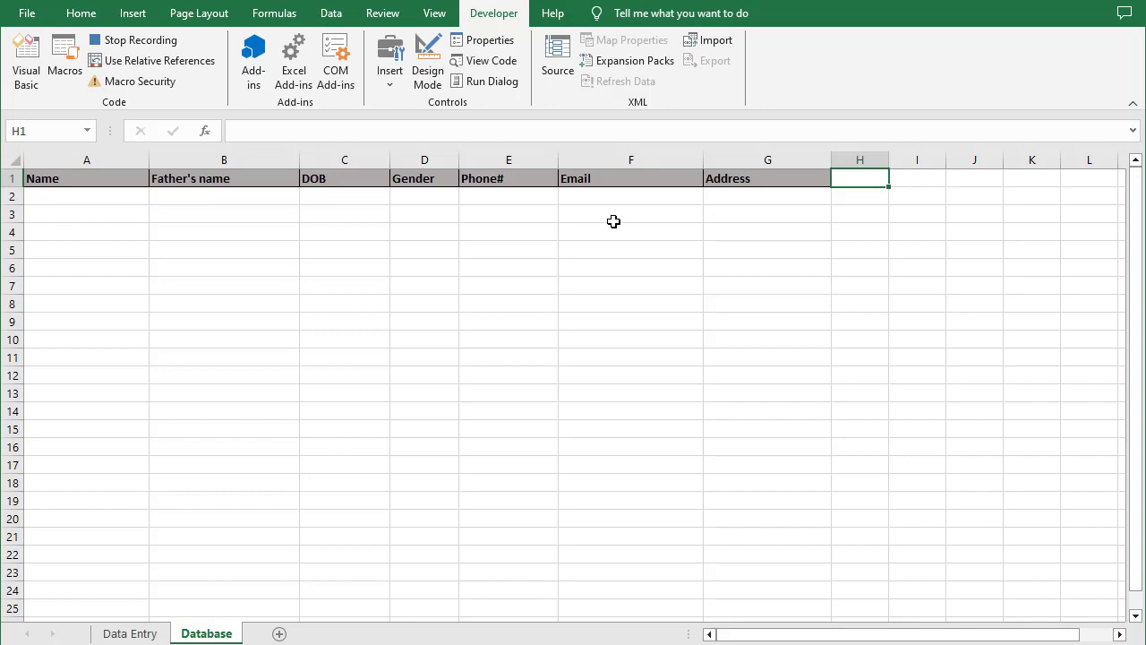
key("ctrl+Down")
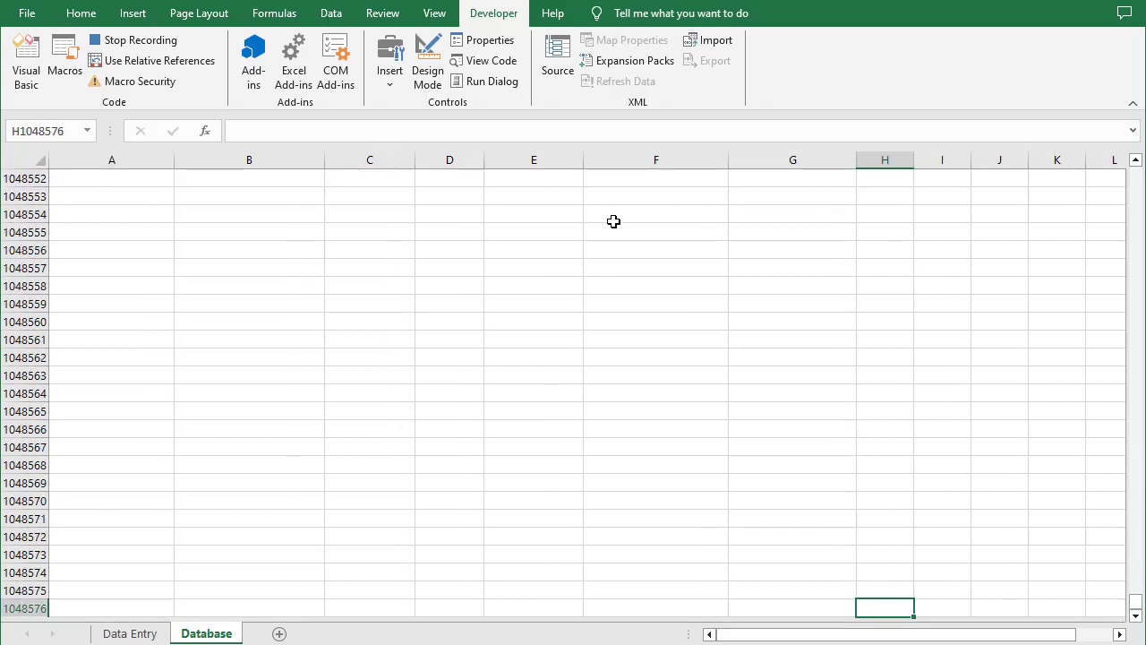
key("ctrl+Left")
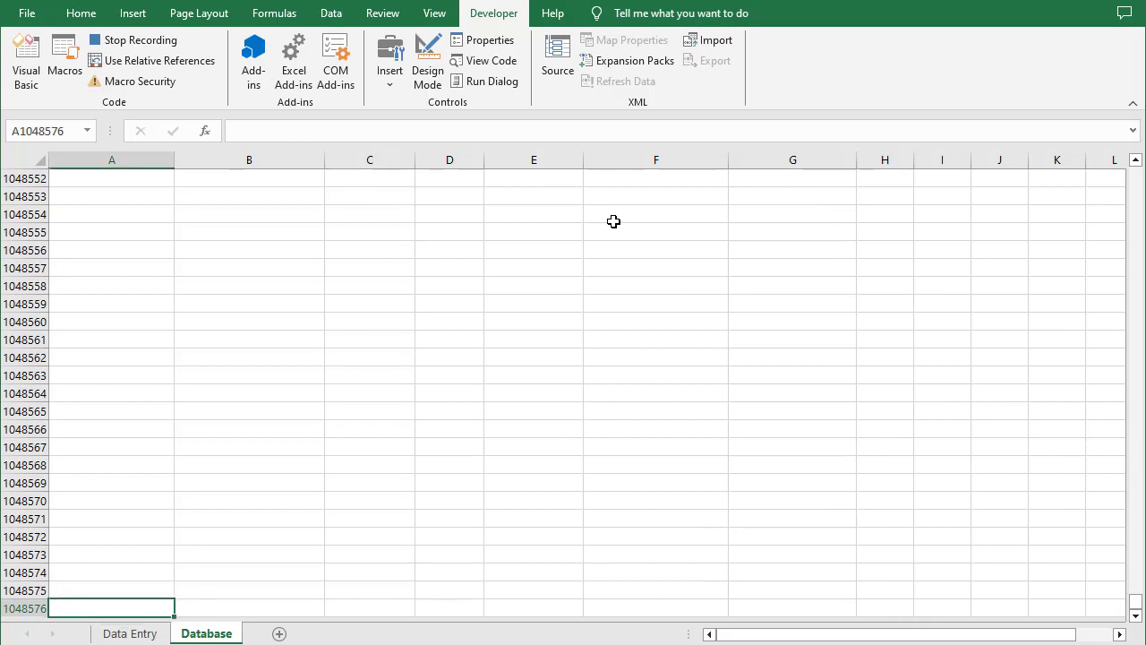
key("ctrl+Up")
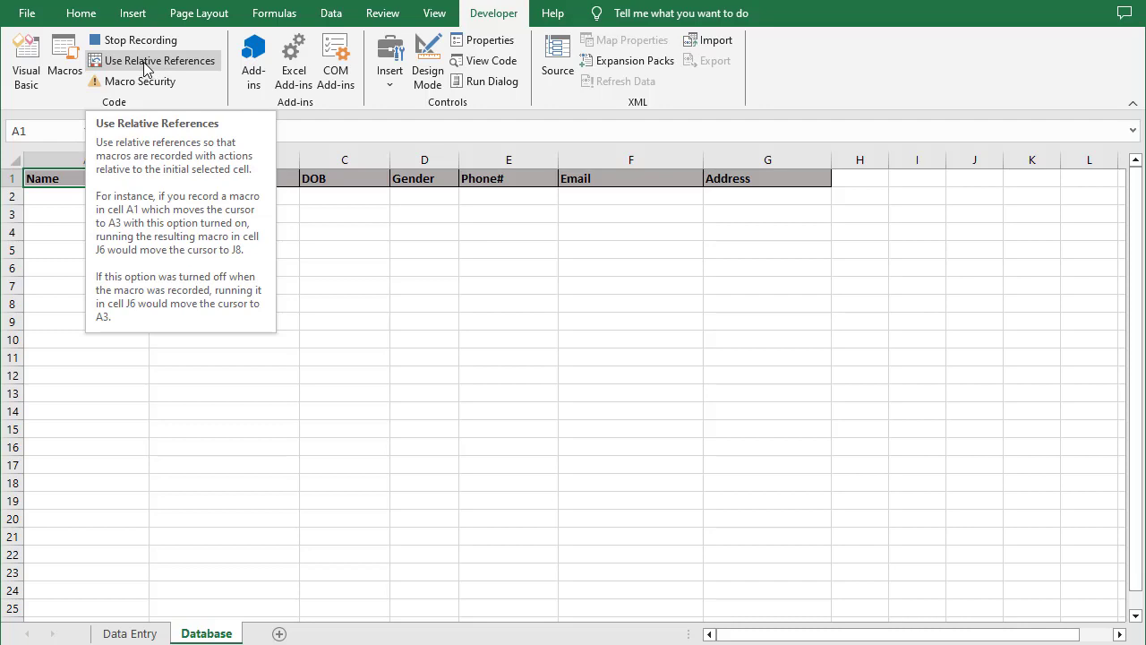
left_click(146, 68)
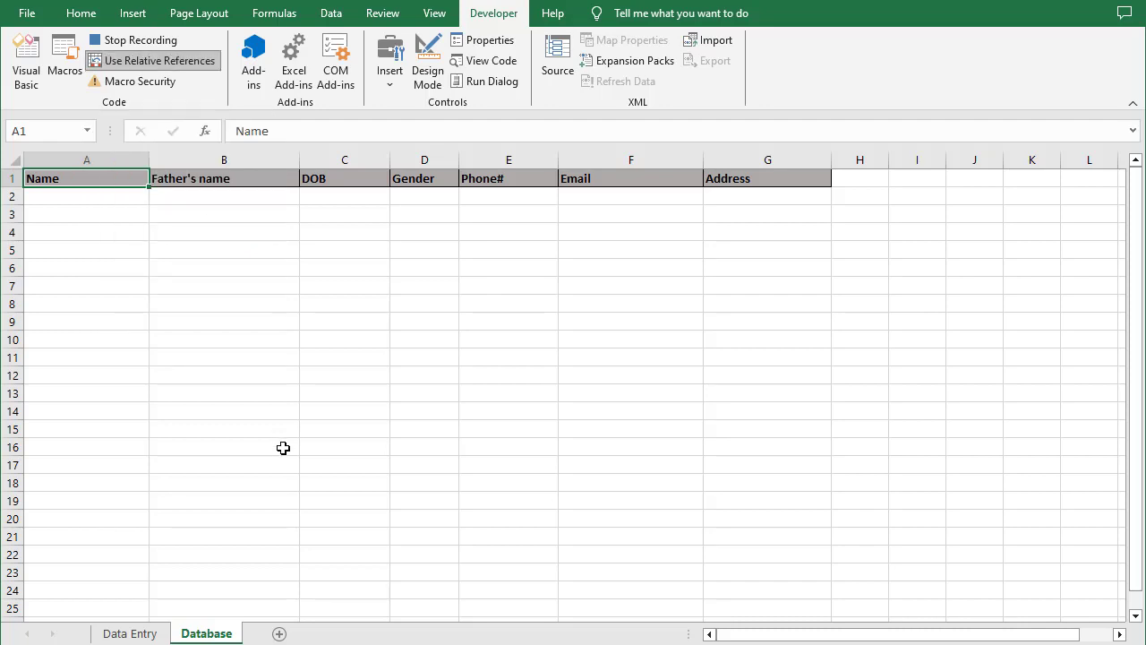
key("Down")
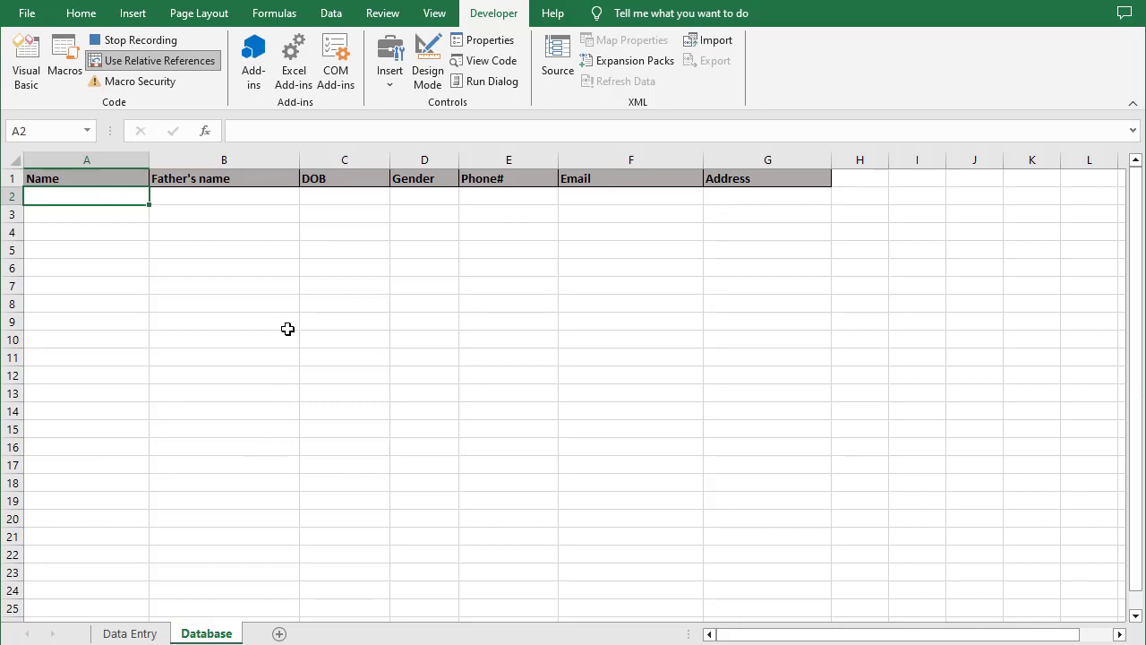
left_click(162, 64)
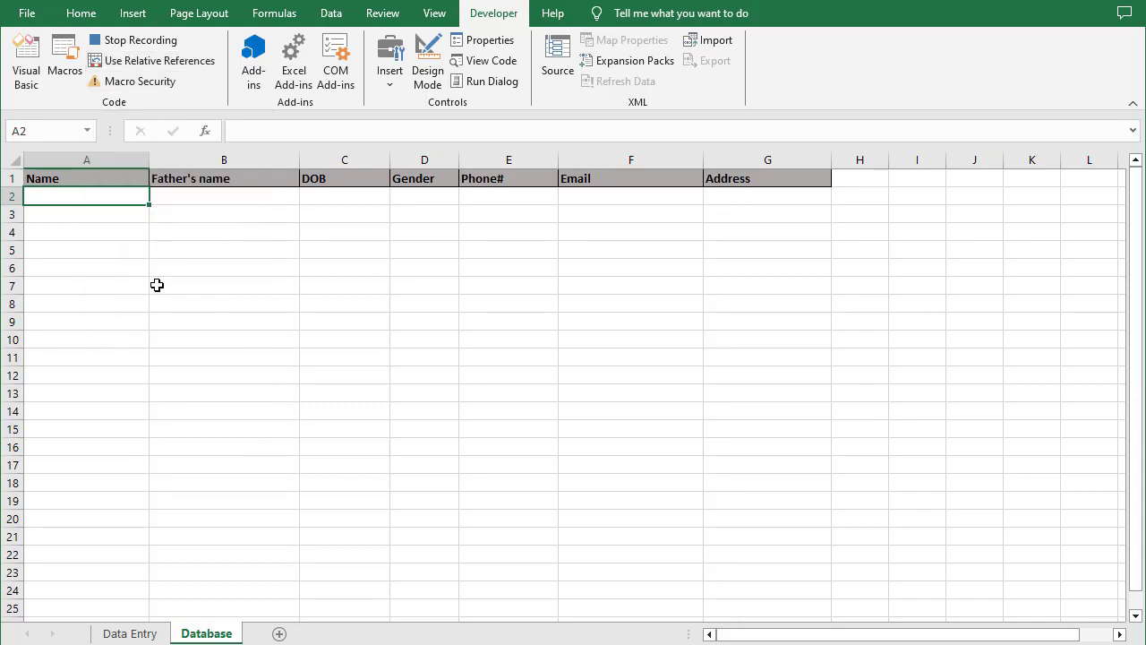
key("ctrl+alt+v")
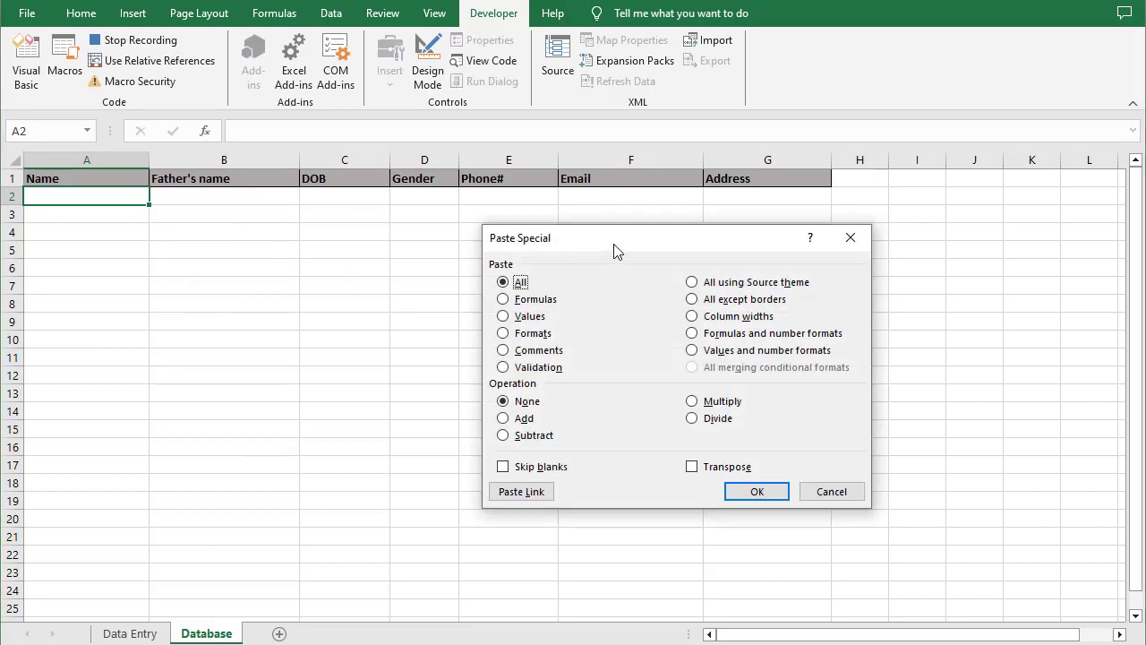
Paste the copied record into row 2 of the Database sheet as values only and clear the marquee
left_click_drag(613, 244, 509, 249)
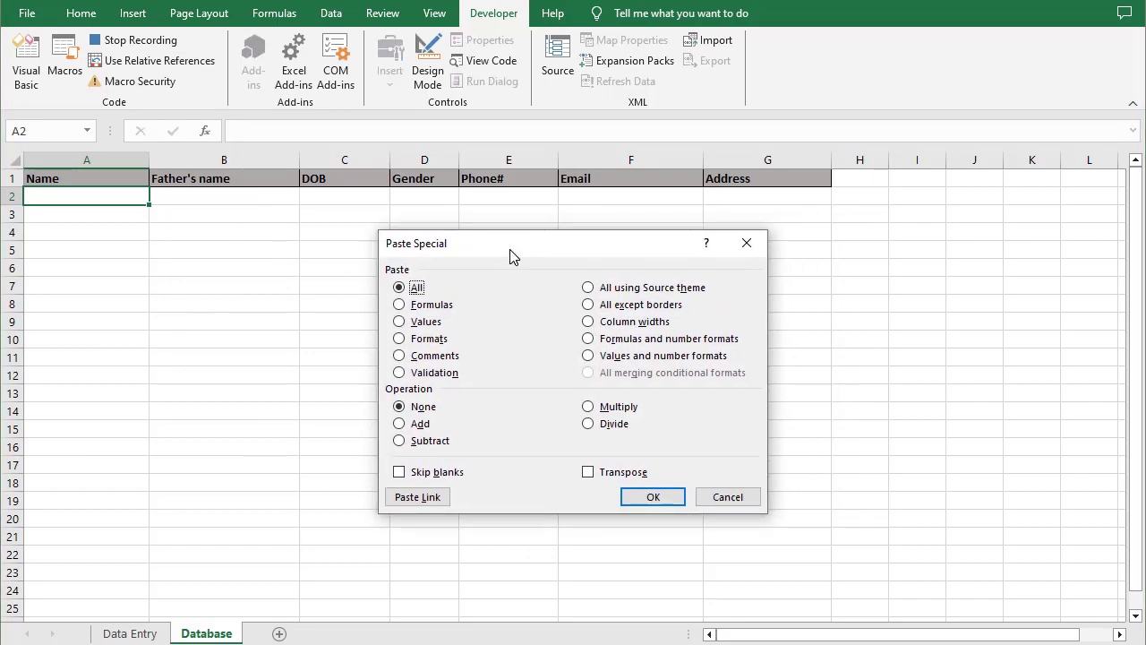
left_click(399, 322)
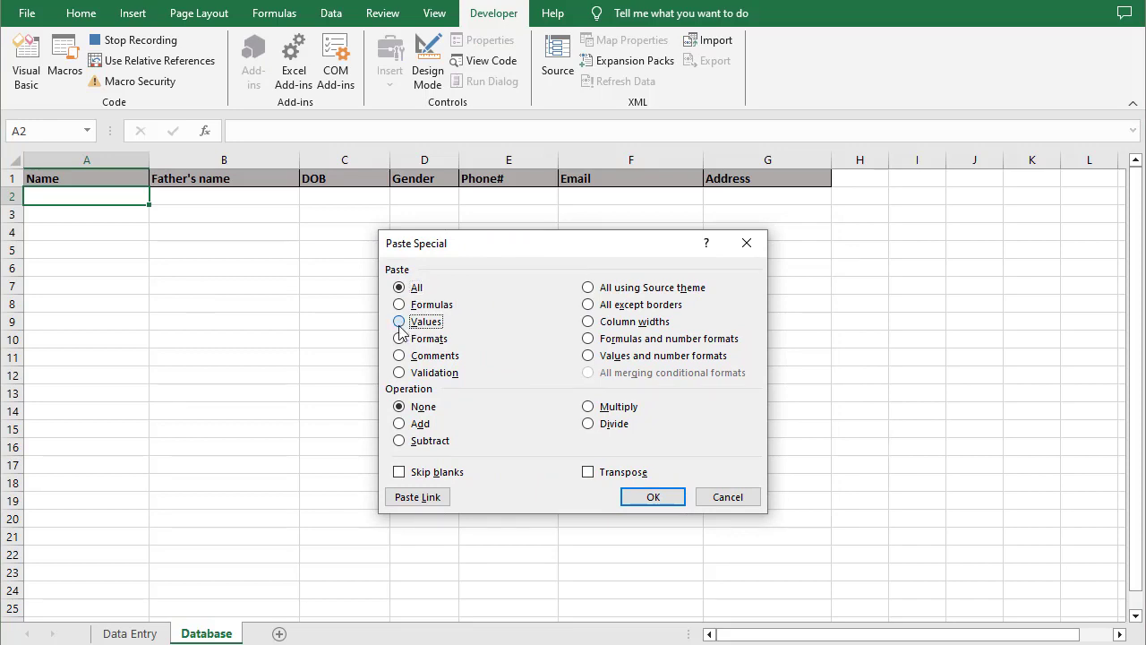
left_click(653, 497)
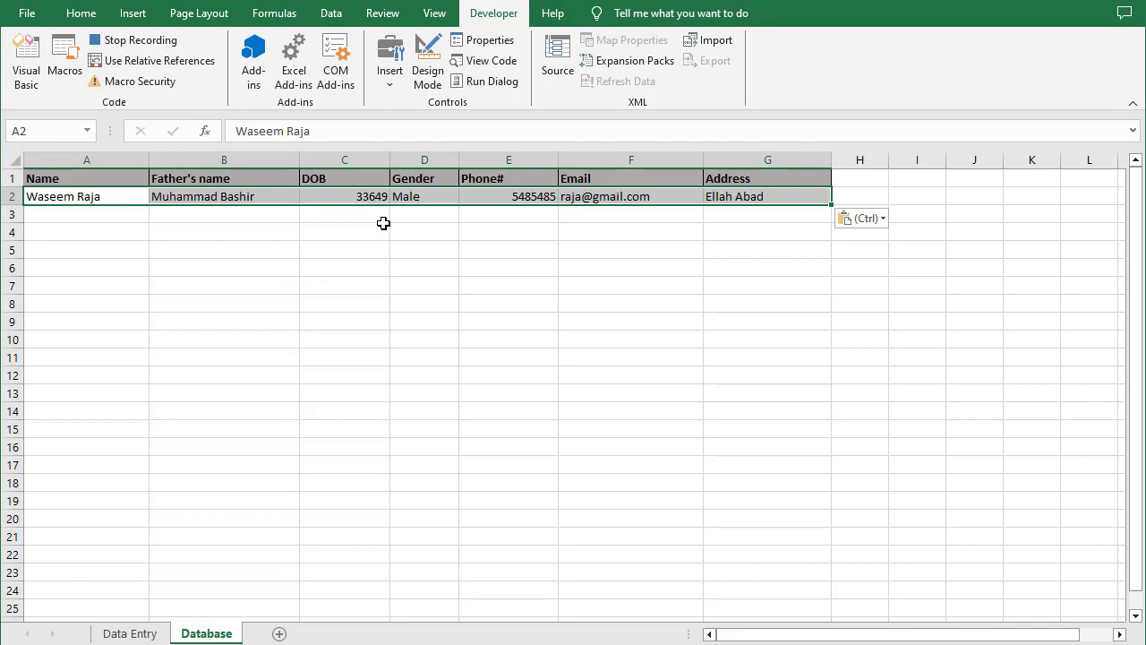
left_click(83, 15)
key("Escape")
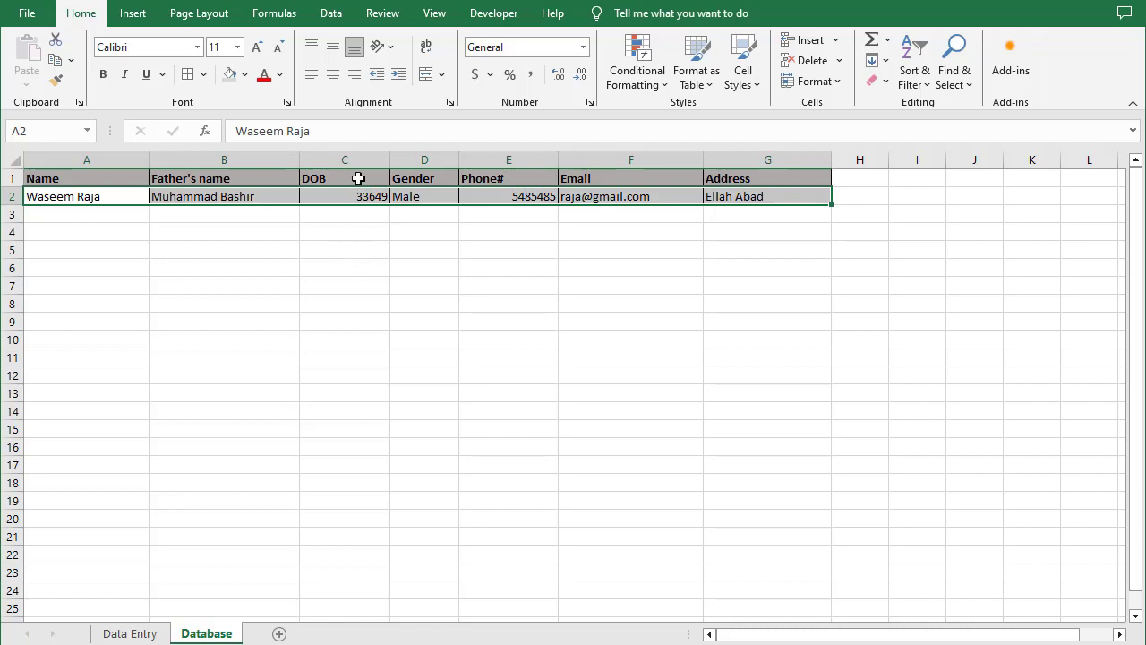
Format DOB column C with the 14-Mar-12 date style so C2 reads 15-Feb-92
right_click(359, 166)
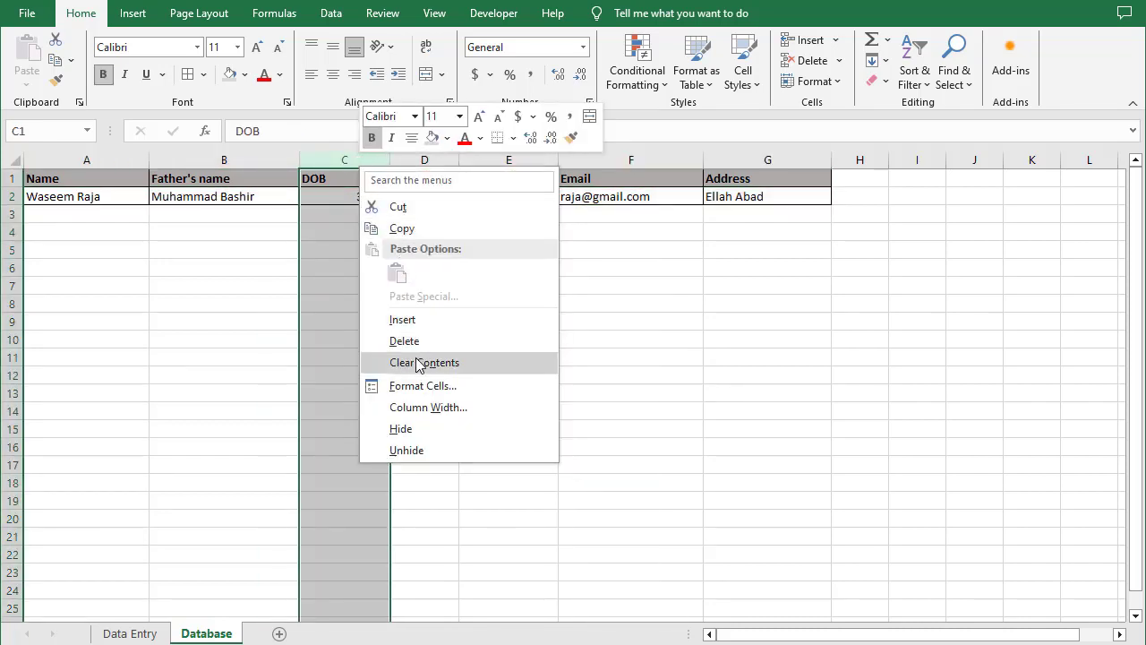
left_click(407, 386)
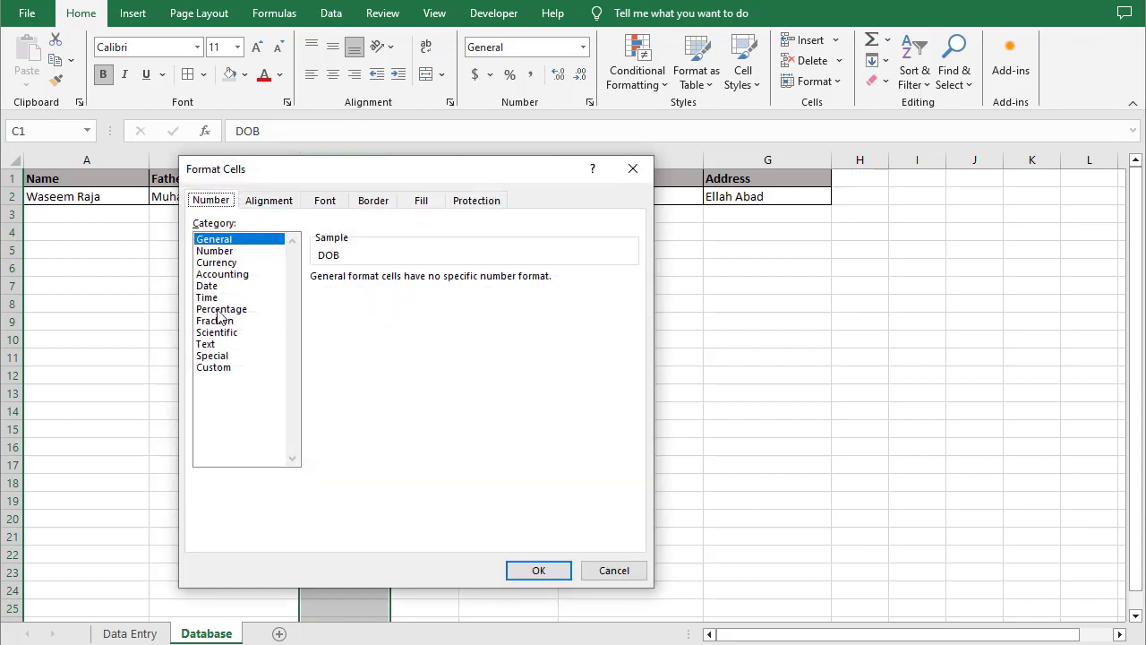
left_click(208, 298)
left_click(206, 285)
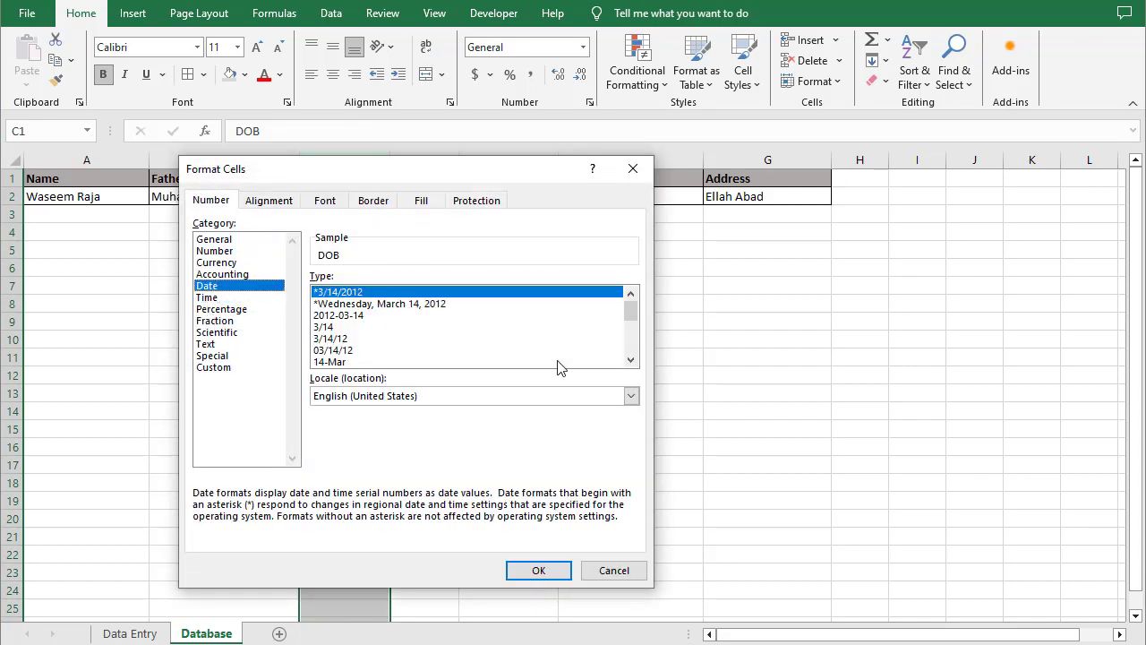
left_click(632, 362)
left_click(351, 362)
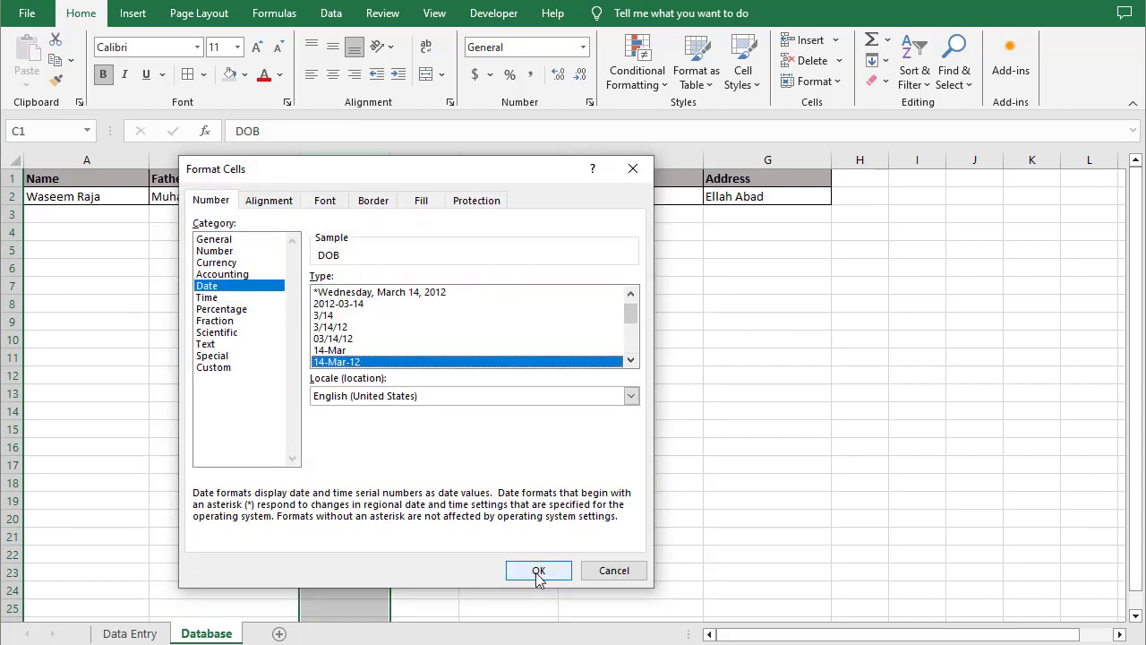
left_click(537, 570)
left_click(370, 197)
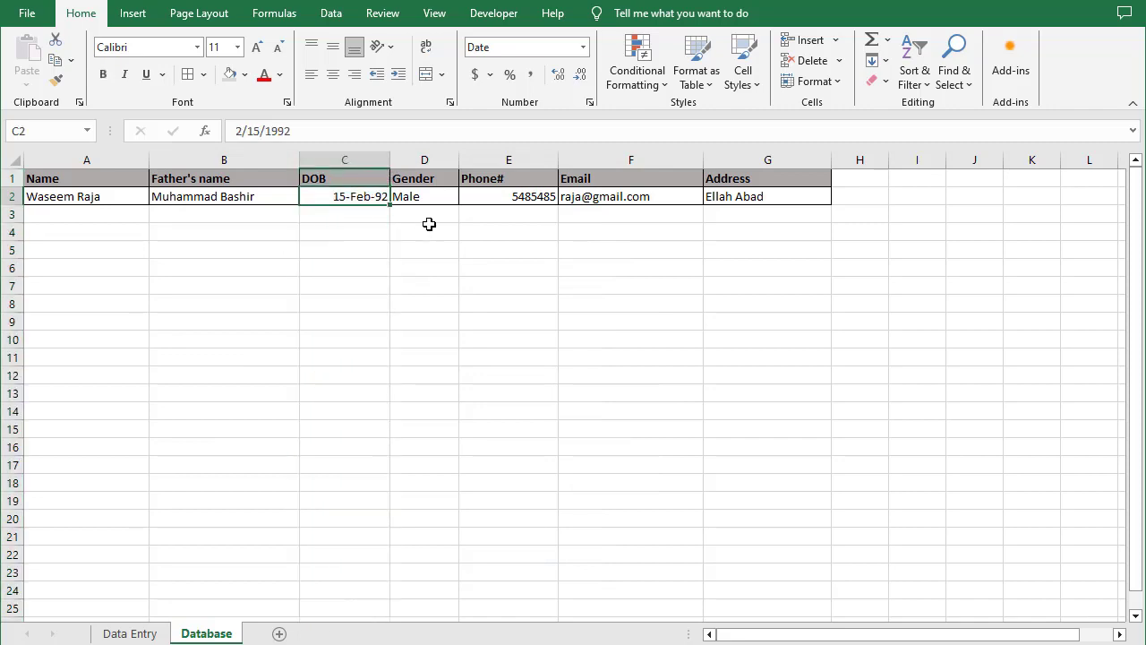
Record a relative one-cell move right along row 2, then go back to the Data Entry sheet
left_click(492, 16)
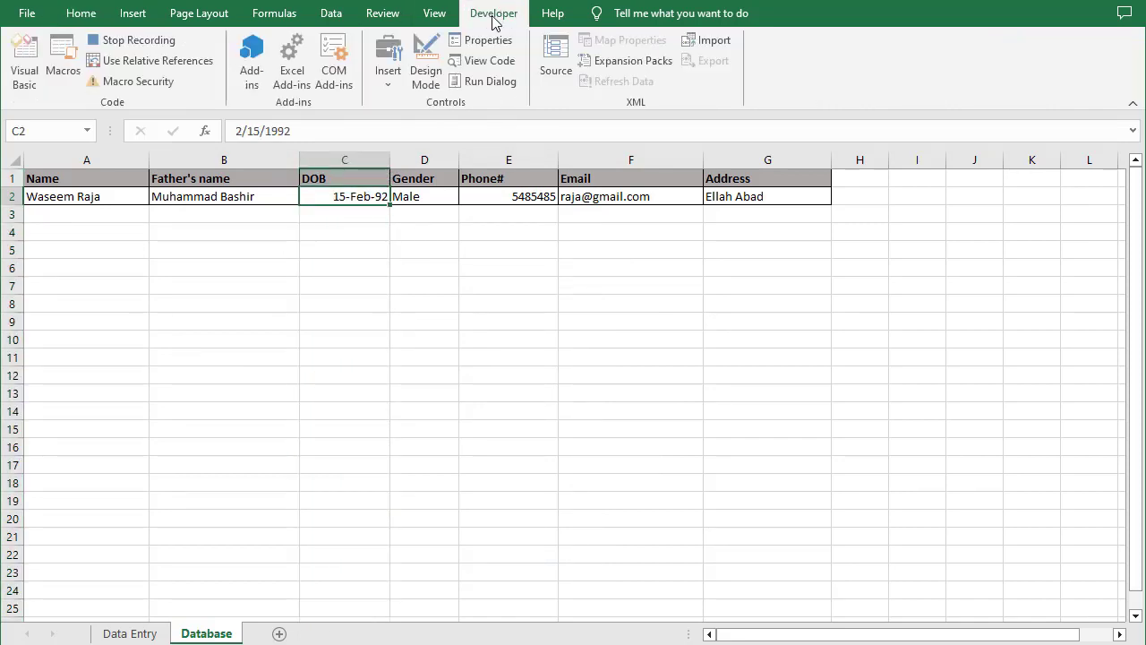
left_click(161, 61)
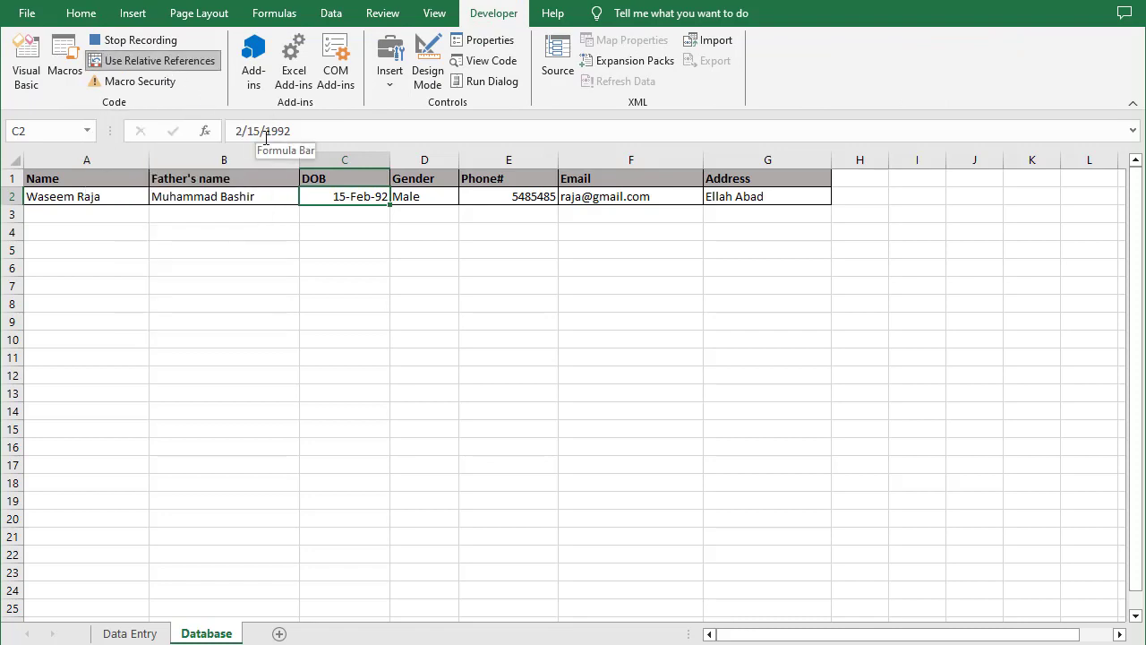
key("Right")
key("Right")
key("Right")
key("Right")
key("Right")
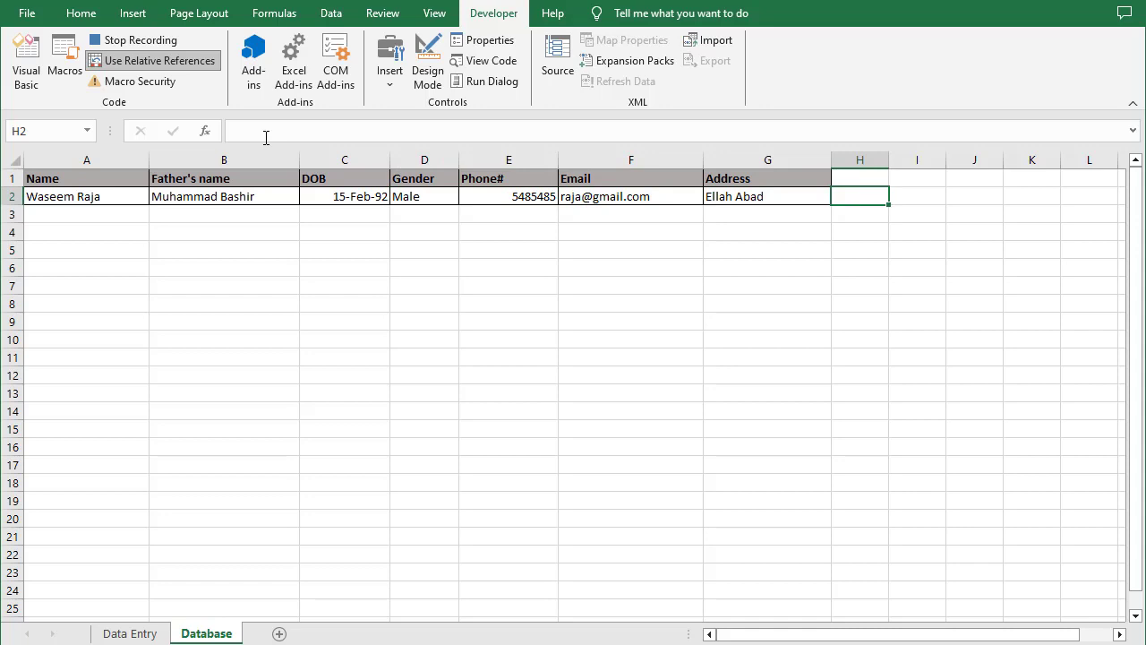
left_click(130, 62)
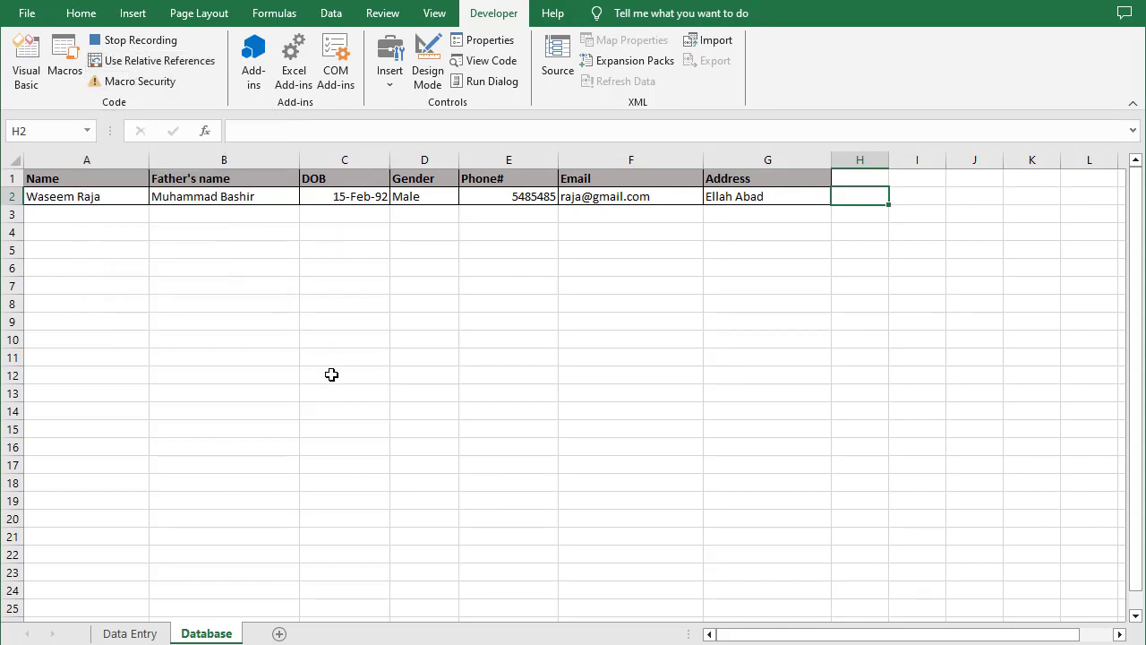
left_click(131, 634)
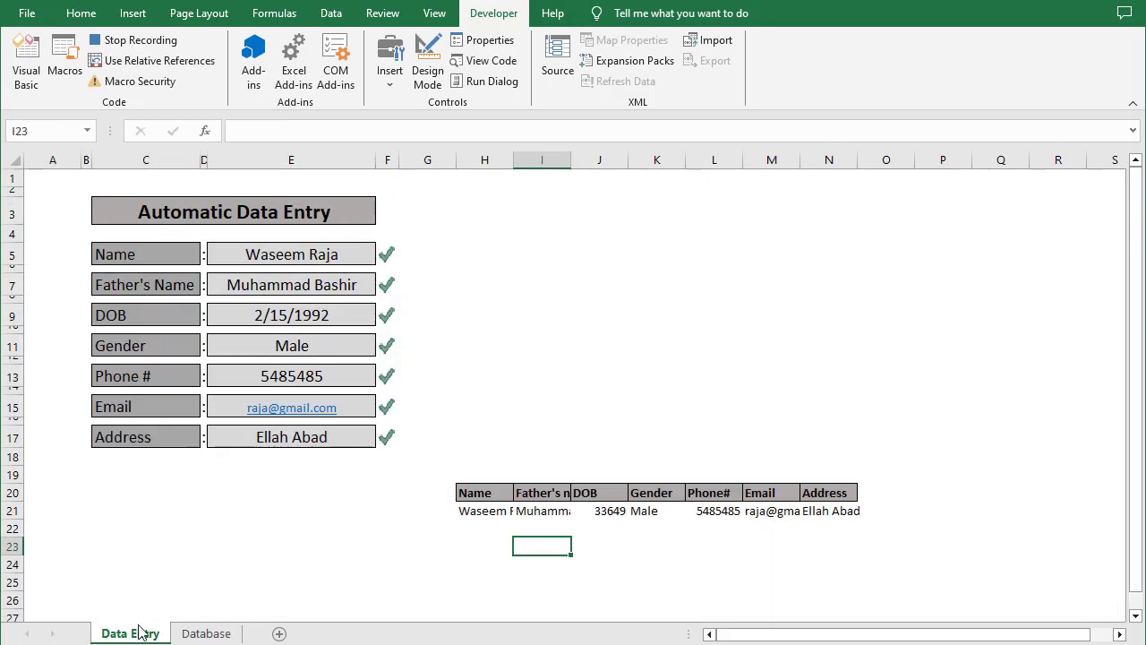
Clear all seven form entry cells, reselect the Name cell E5, and stop the macro recording
left_click(322, 254)
left_click(310, 285)
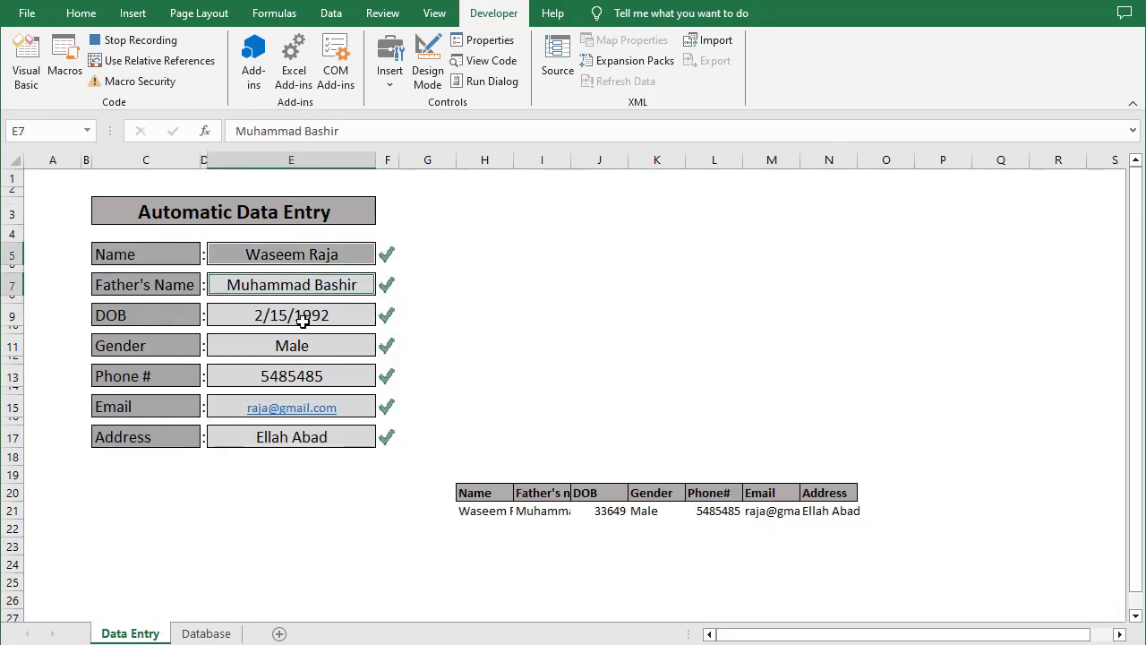
left_click(301, 320)
left_click(301, 350)
left_click(297, 379)
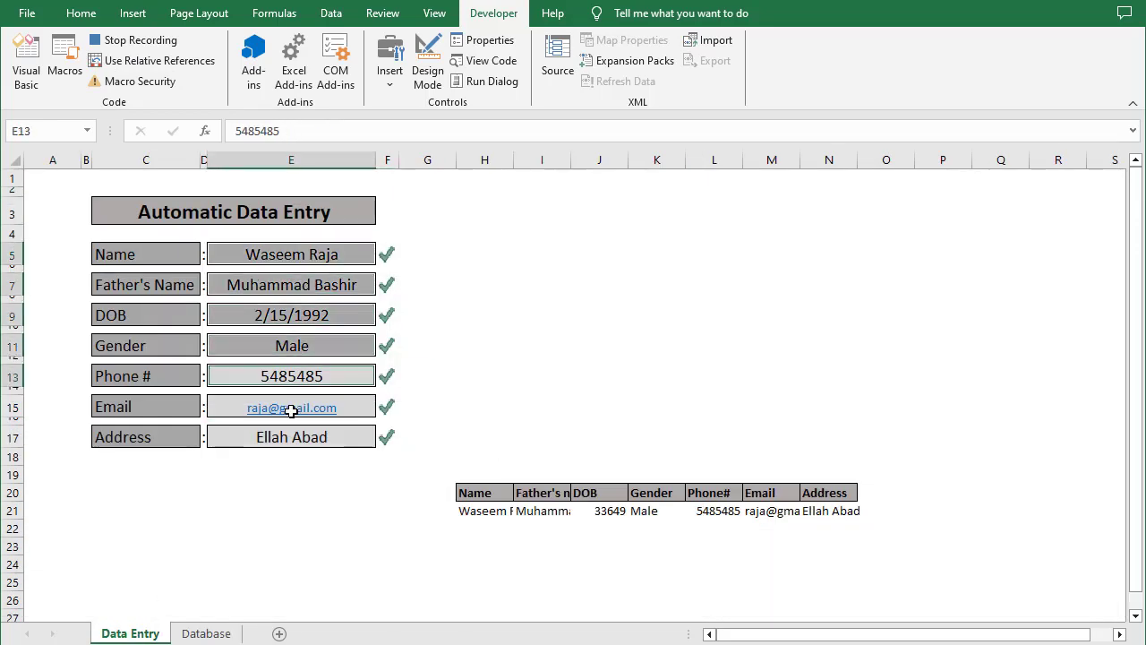
left_click(239, 405)
left_click(256, 437)
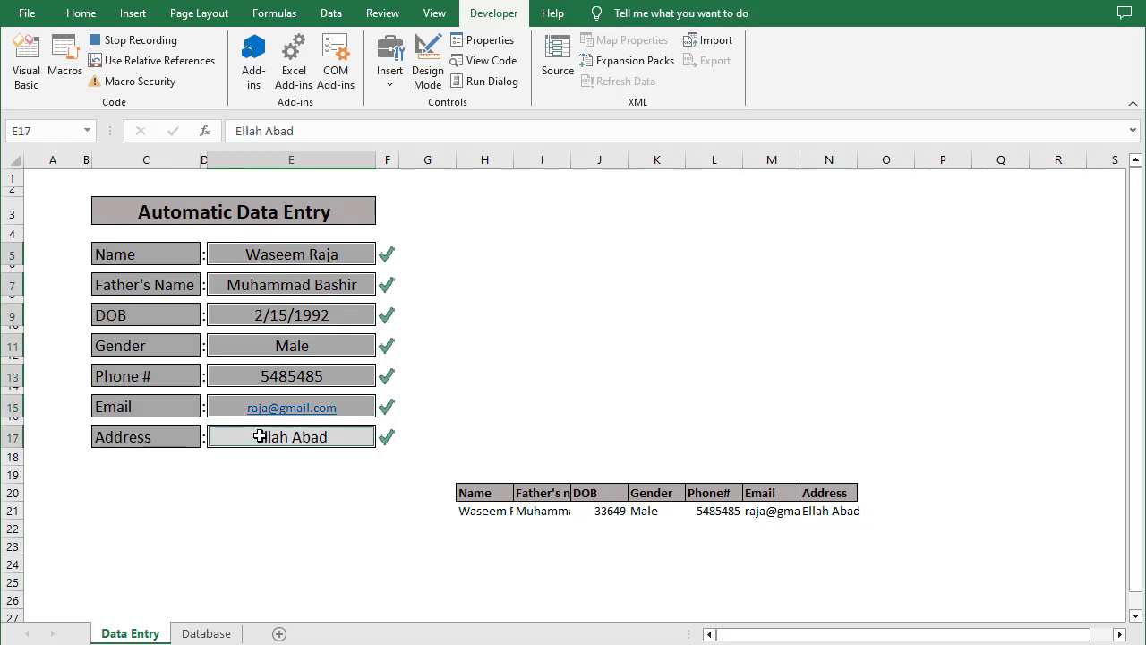
key("Delete")
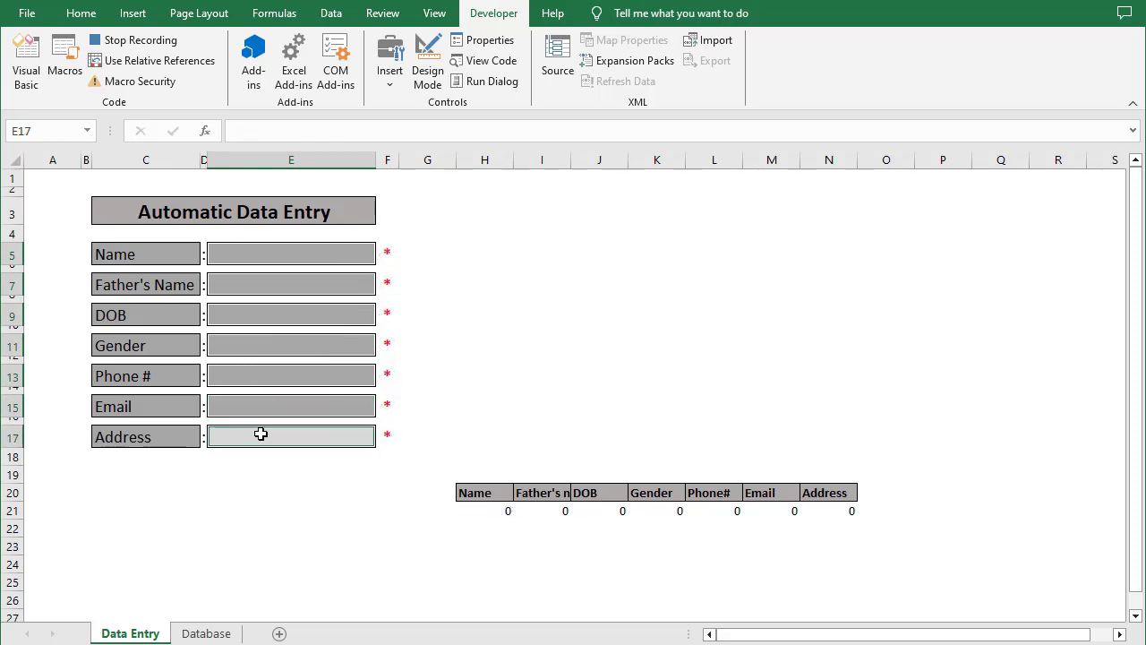
left_click(306, 260)
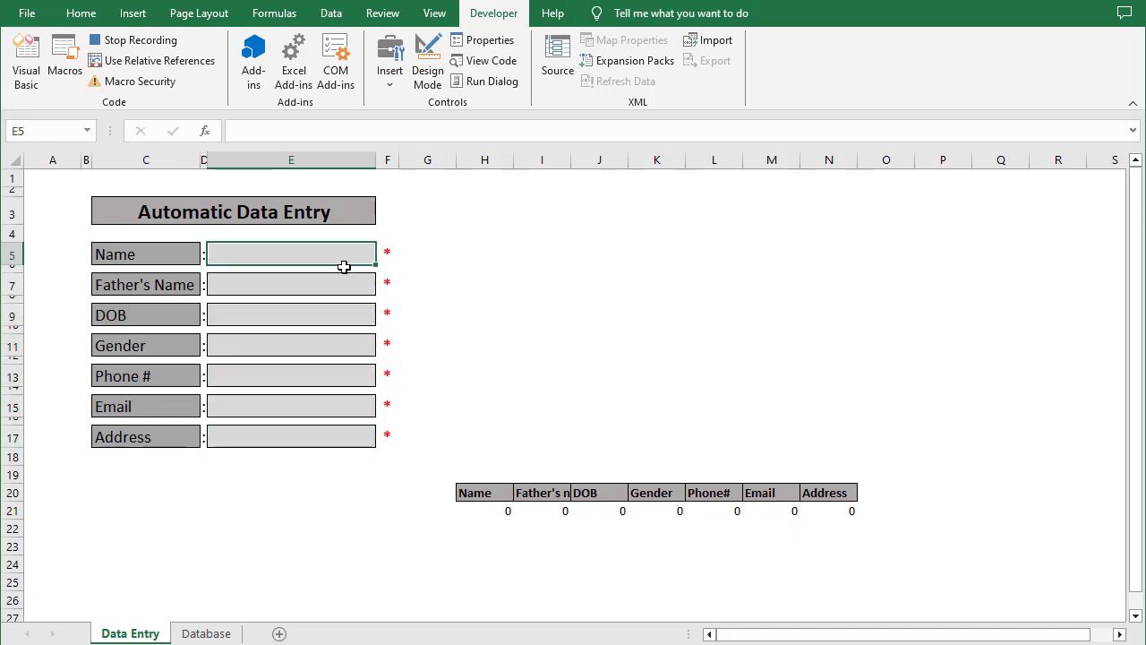
left_click(132, 42)
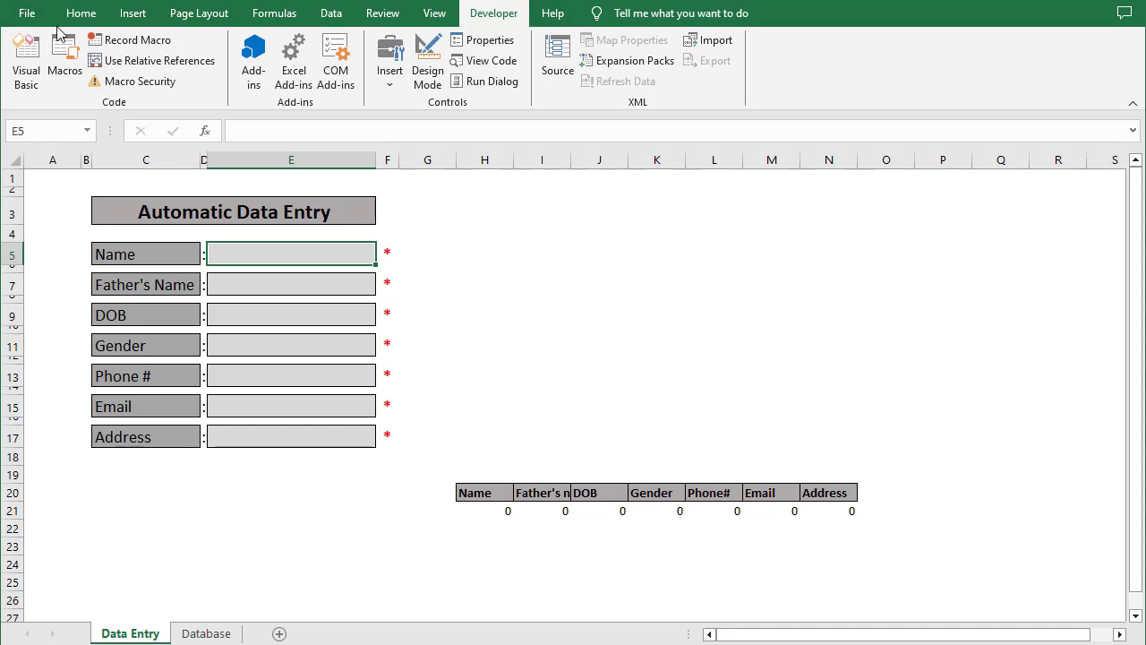
left_click(80, 13)
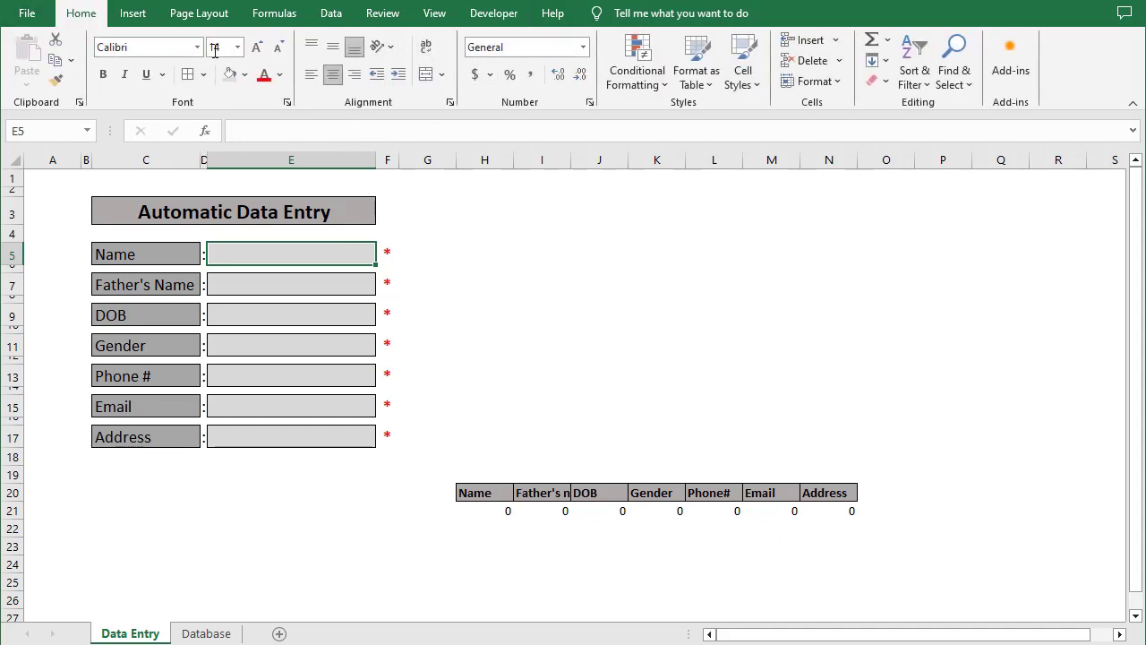
Draw a rectangle shape below the form near row 20 and give it the label Save
left_click(143, 16)
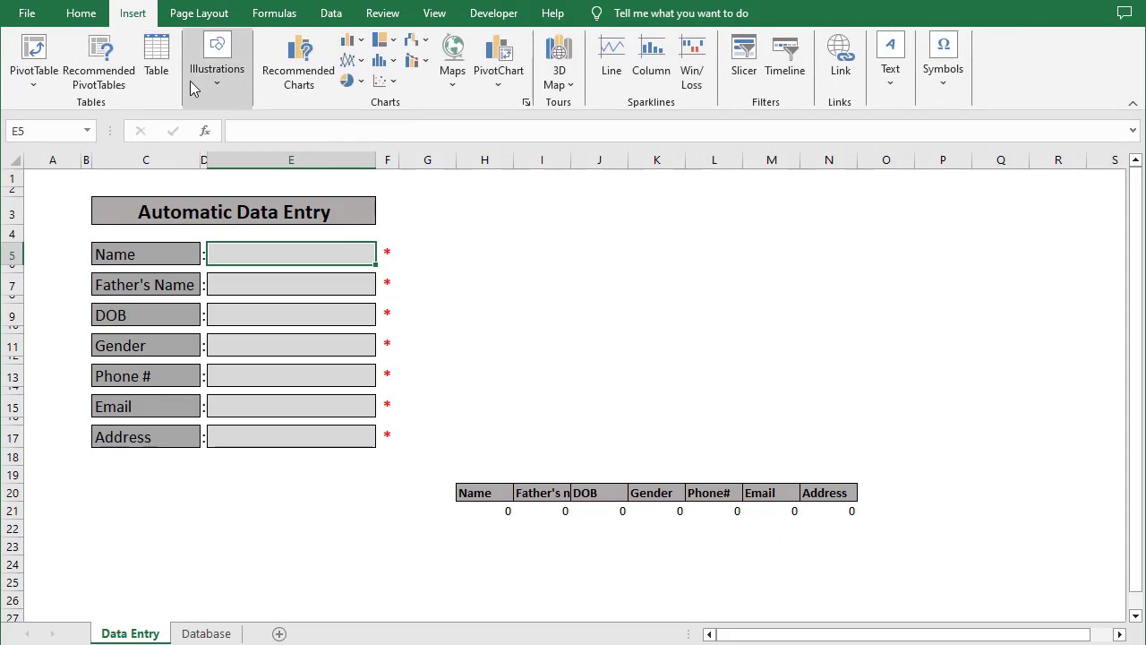
left_click(217, 82)
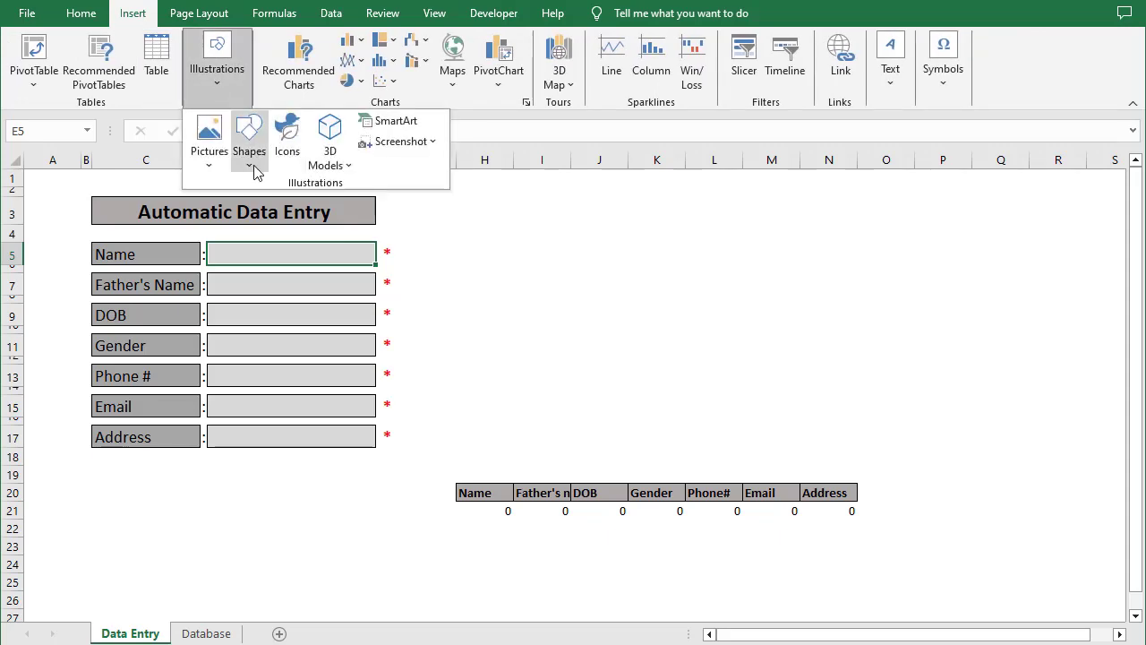
left_click(249, 151)
left_click(319, 219)
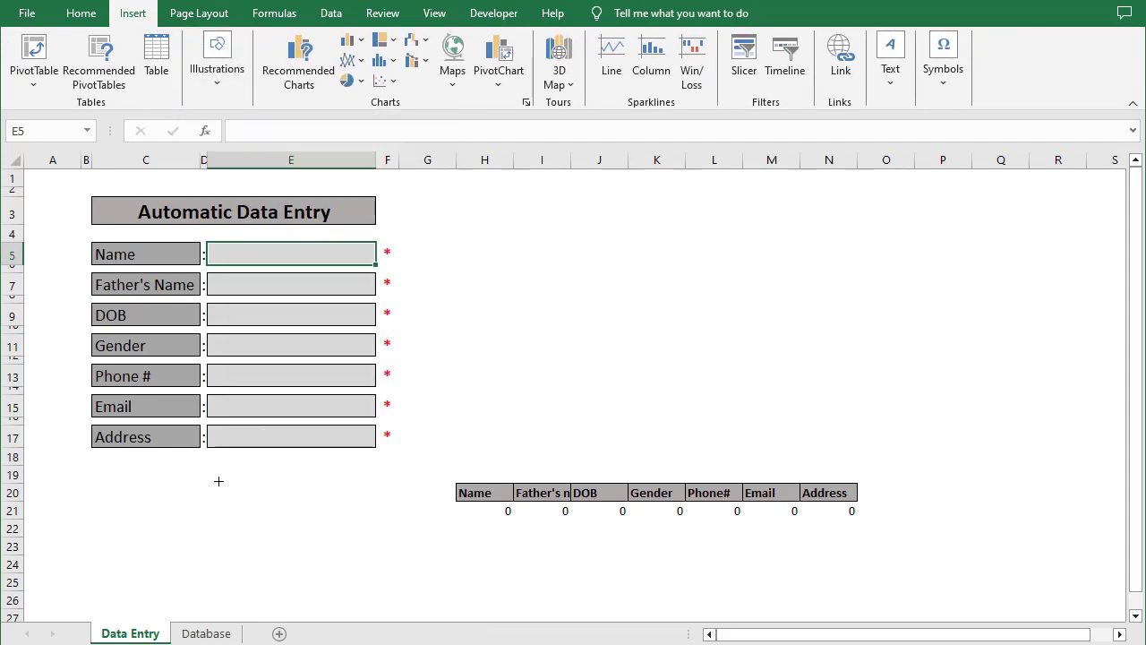
left_click_drag(218, 480, 317, 527)
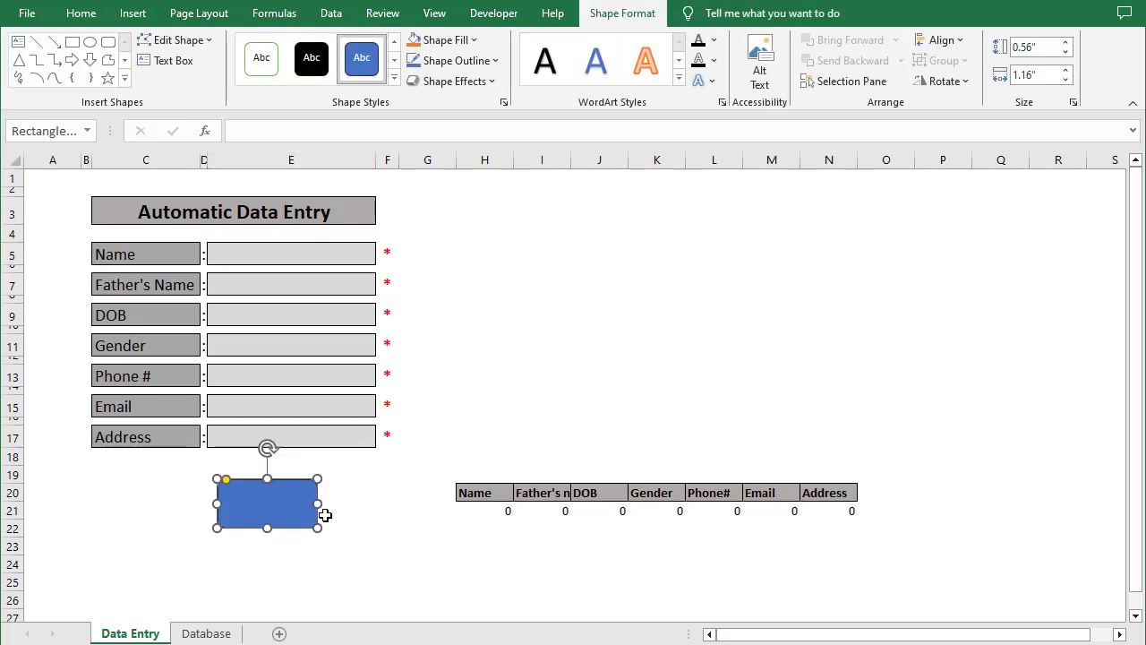
right_click(280, 507)
left_click(349, 231)
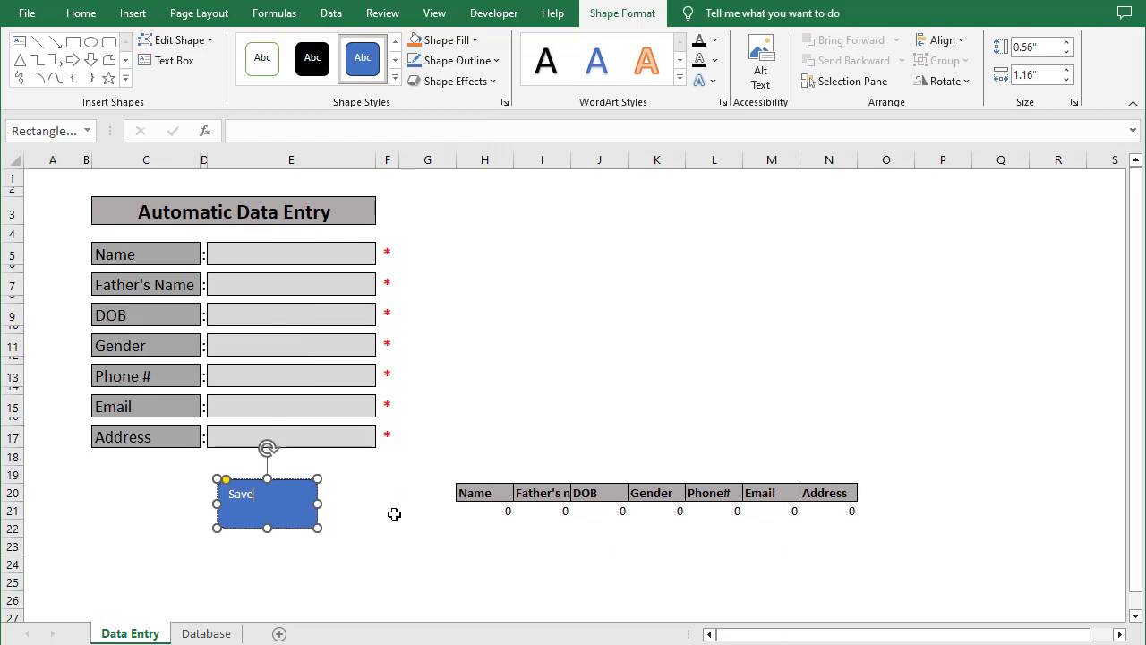
Enlarge the Save label to 20 pt bold and narrow the button to fit it
double_click(254, 497)
left_click(80, 13)
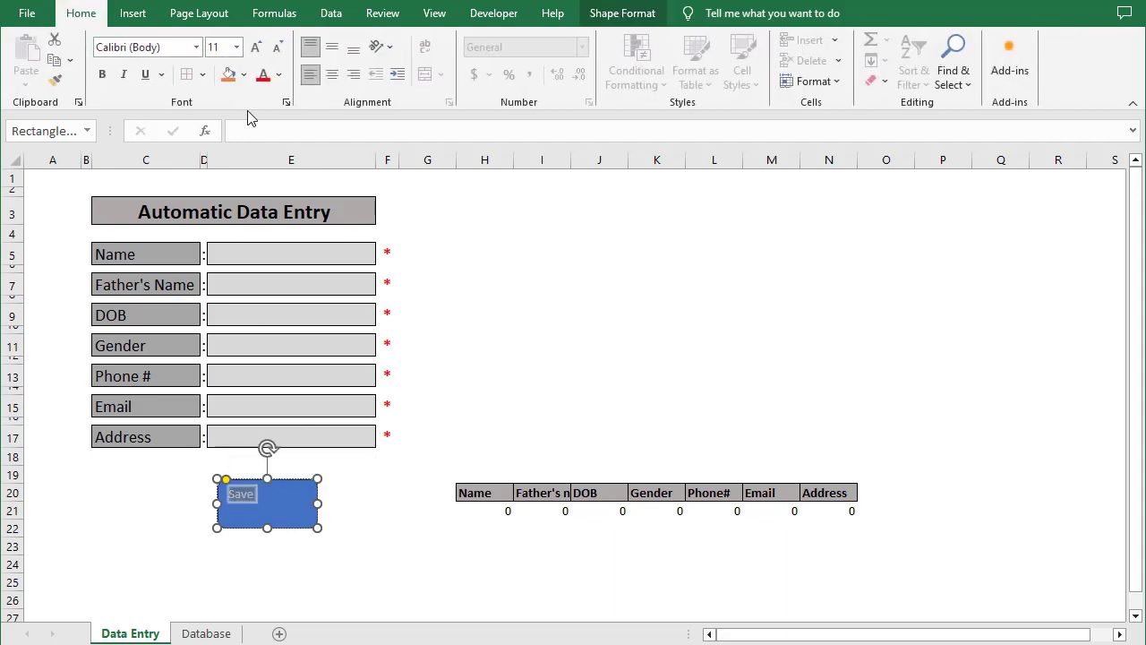
left_click(255, 47)
left_click(255, 47)
left_click(255, 48)
left_click(255, 48)
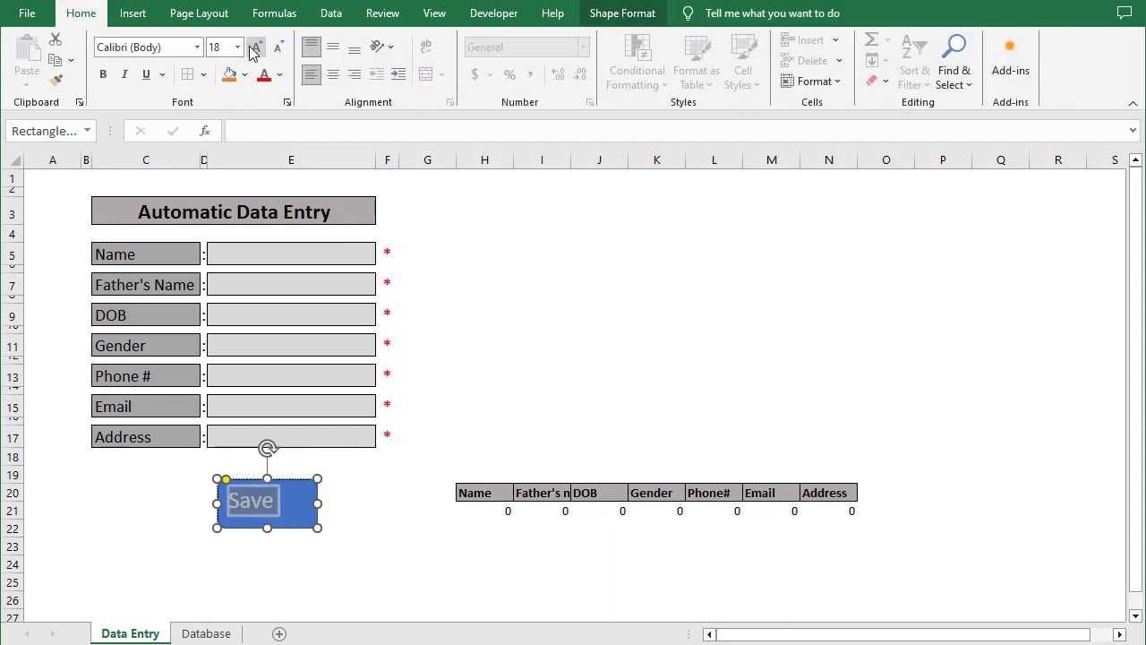
key("ctrl+b")
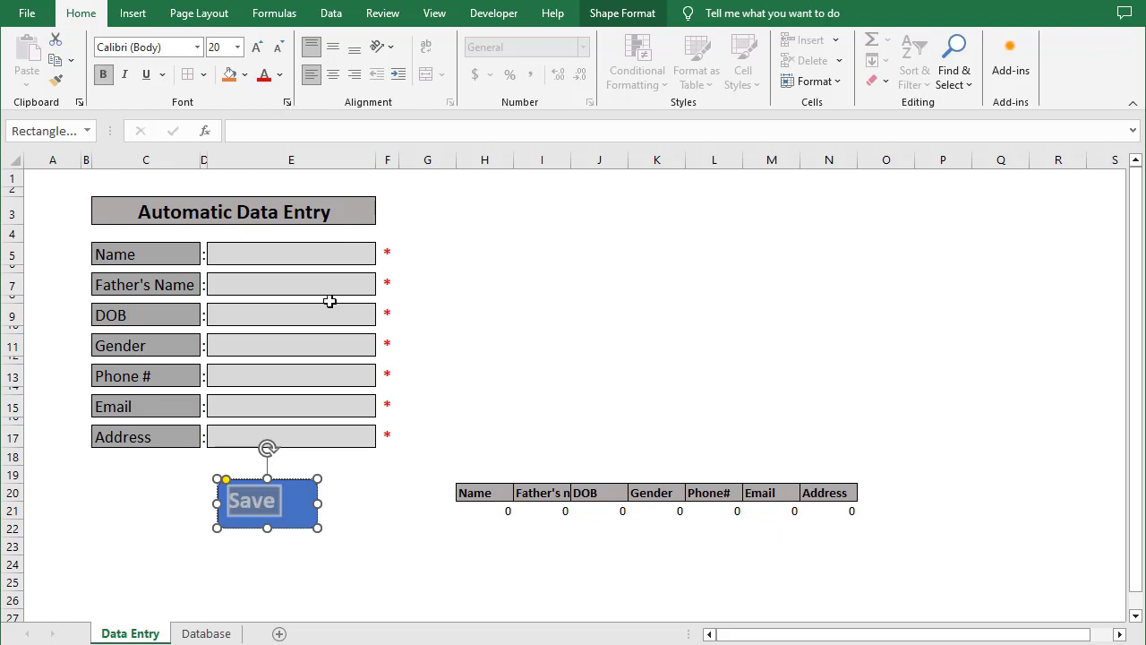
left_click(361, 494)
left_click(305, 506)
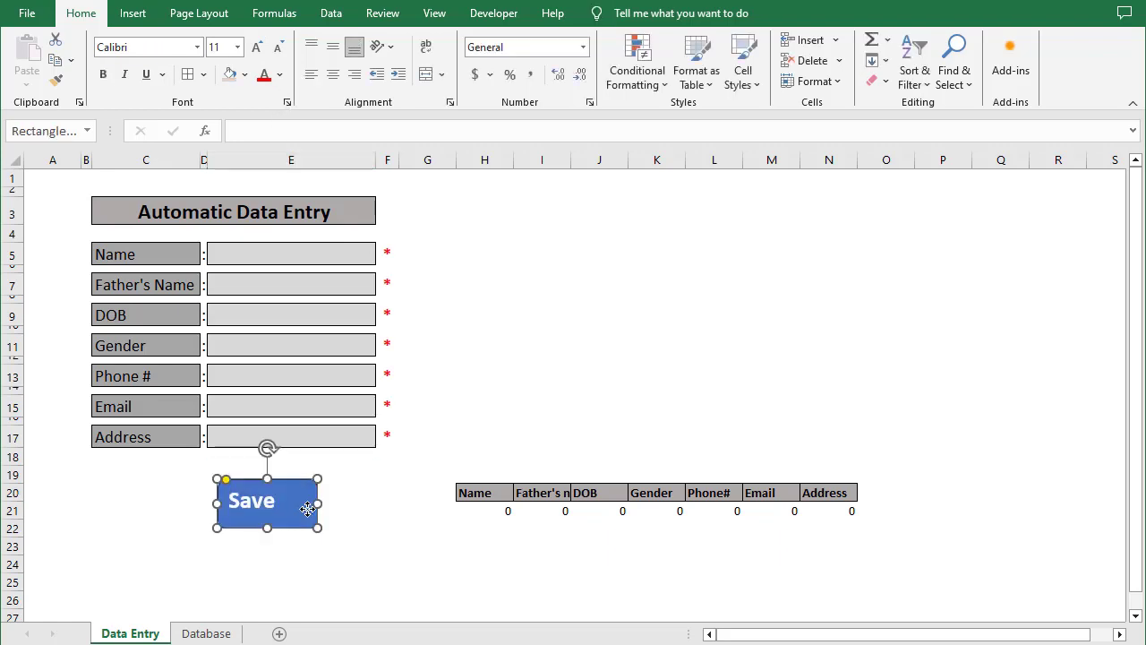
left_click_drag(317, 504, 256, 521)
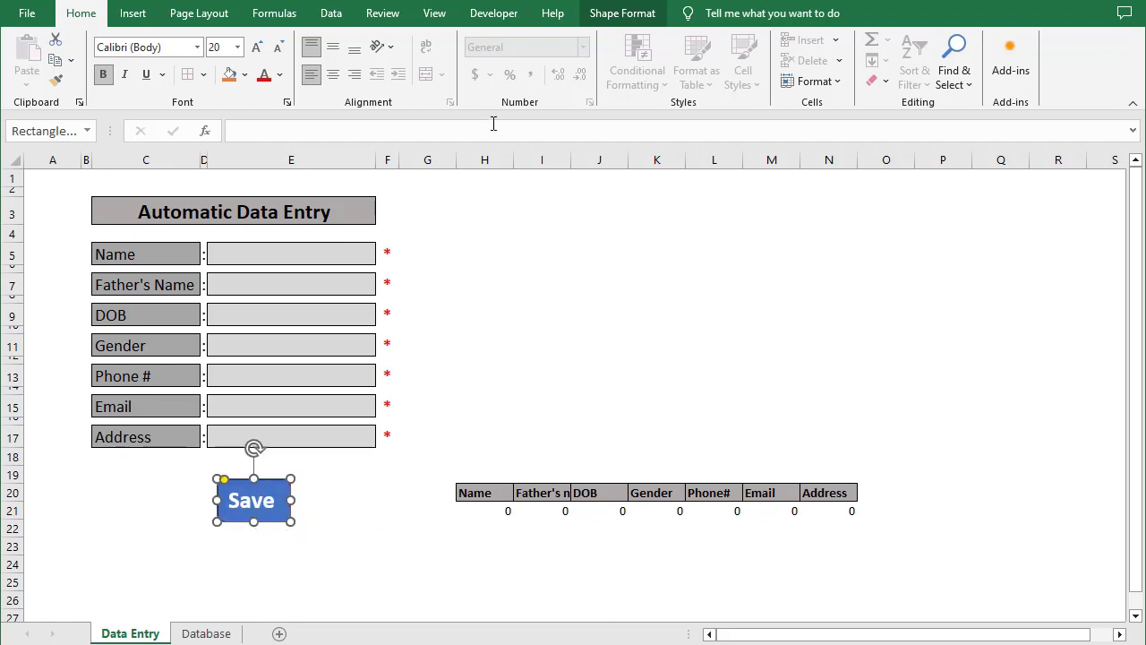
Fill the Save button with a dark green theme colour
left_click(616, 14)
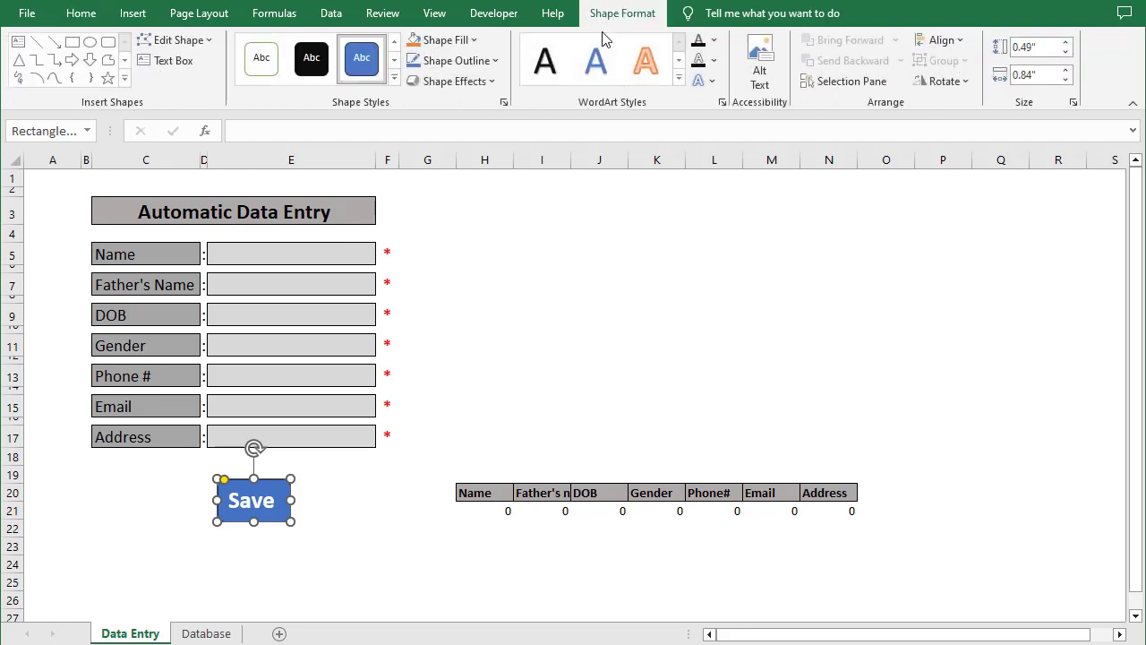
left_click(475, 41)
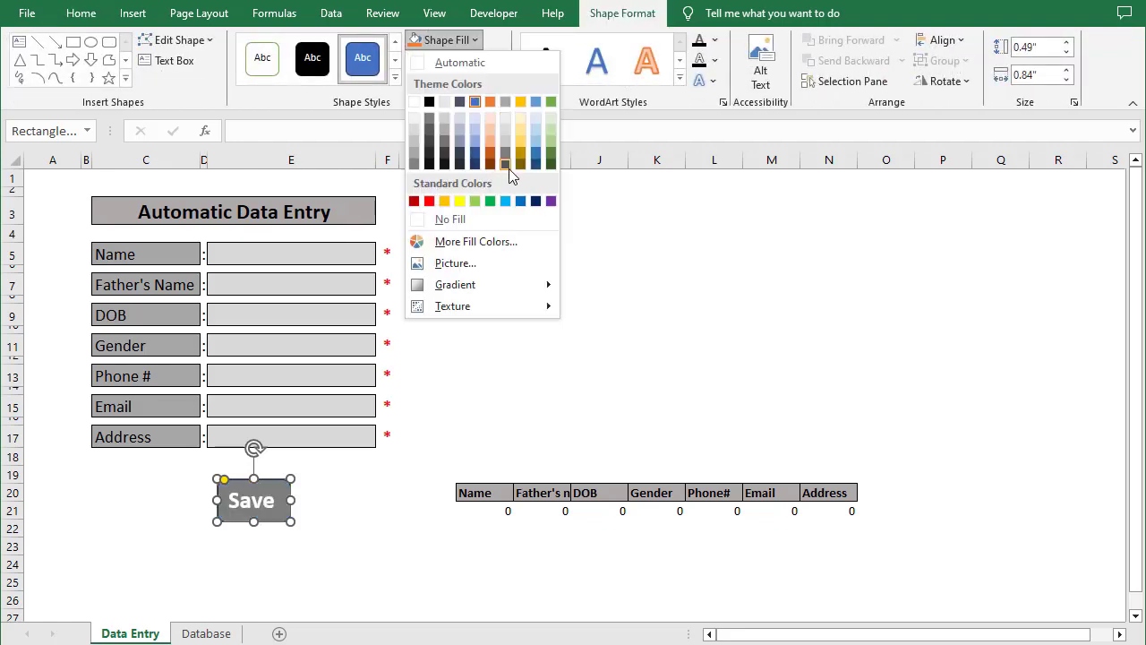
left_click(550, 165)
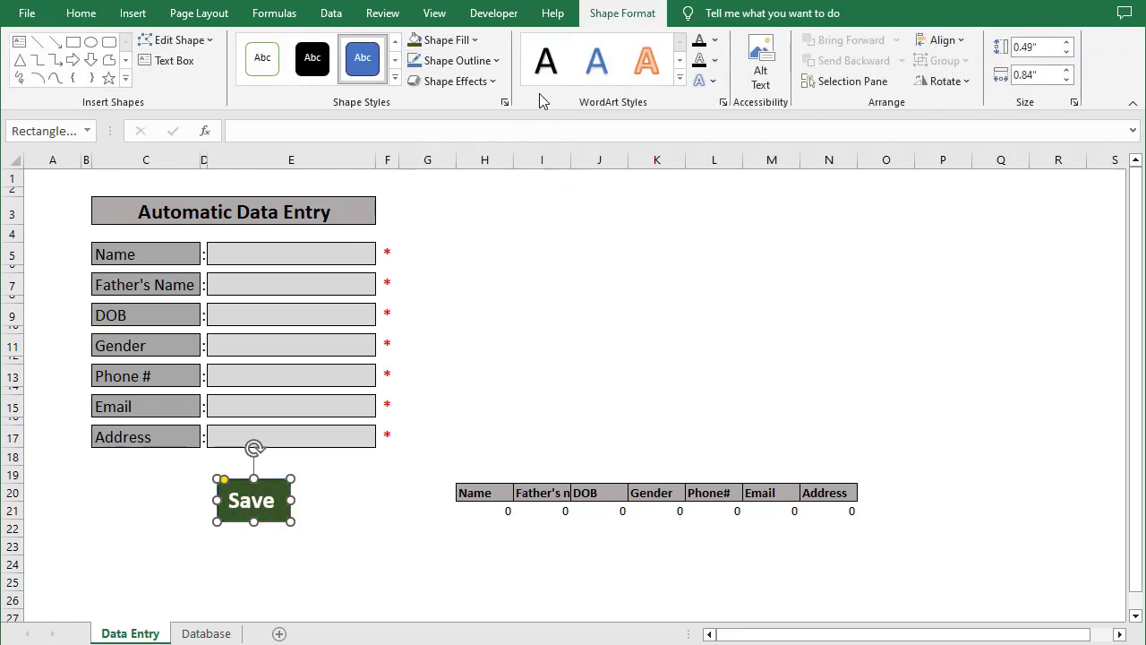
left_click(475, 40)
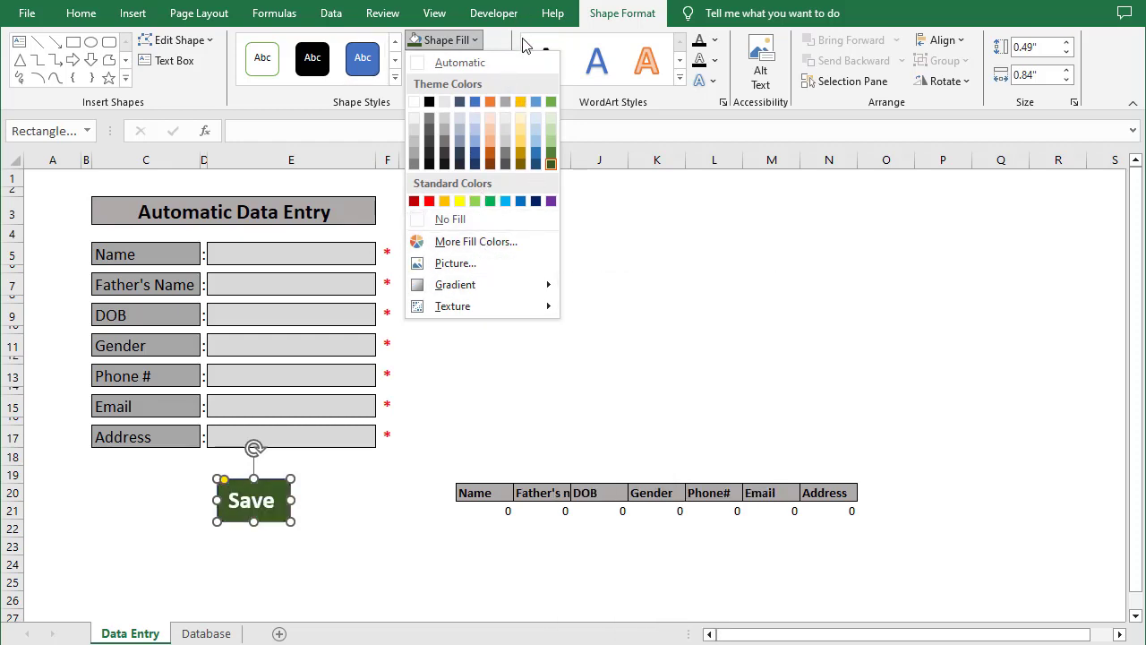
key("Escape")
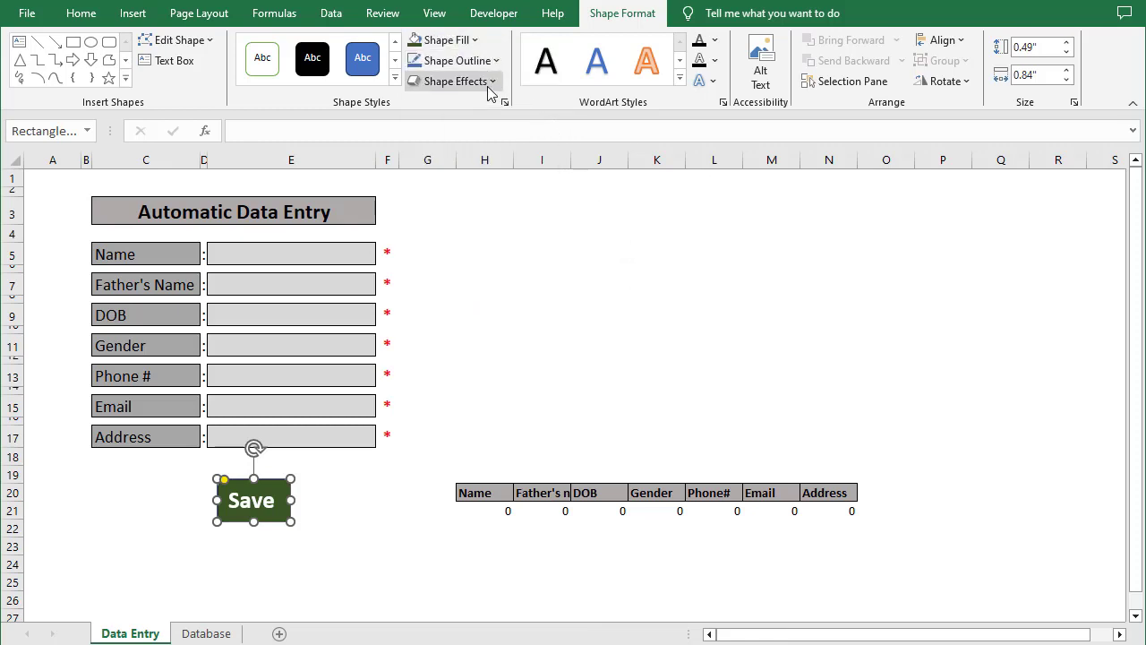
Apply a Round bevel effect to the Save button so it looks raised
left_click(490, 85)
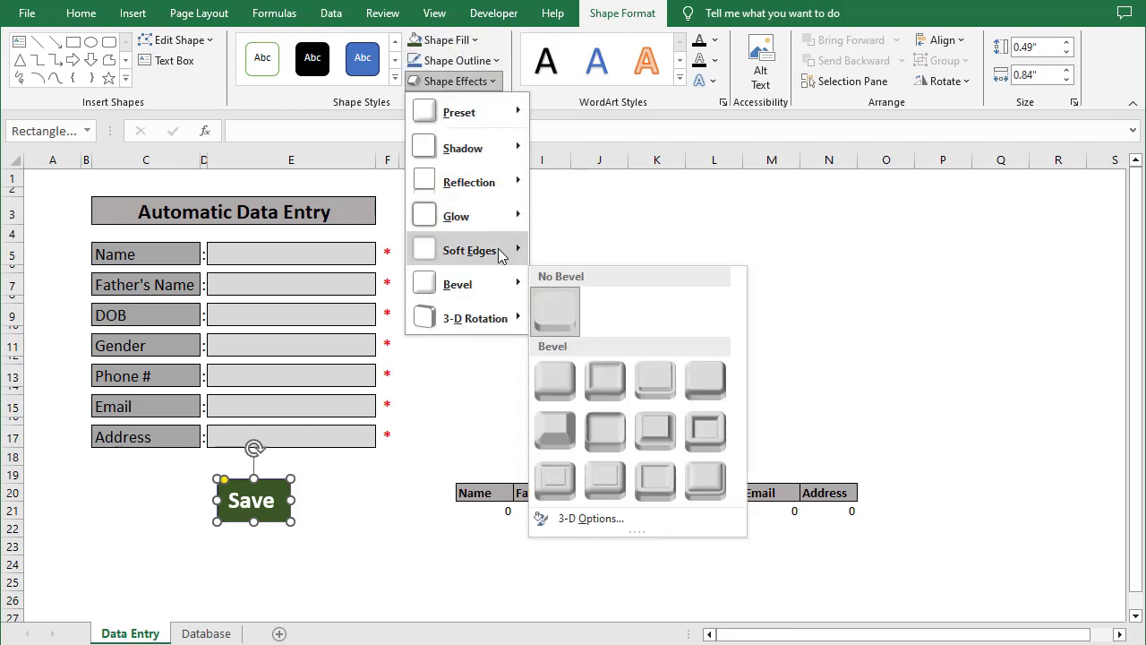
mouse_move(500, 256)
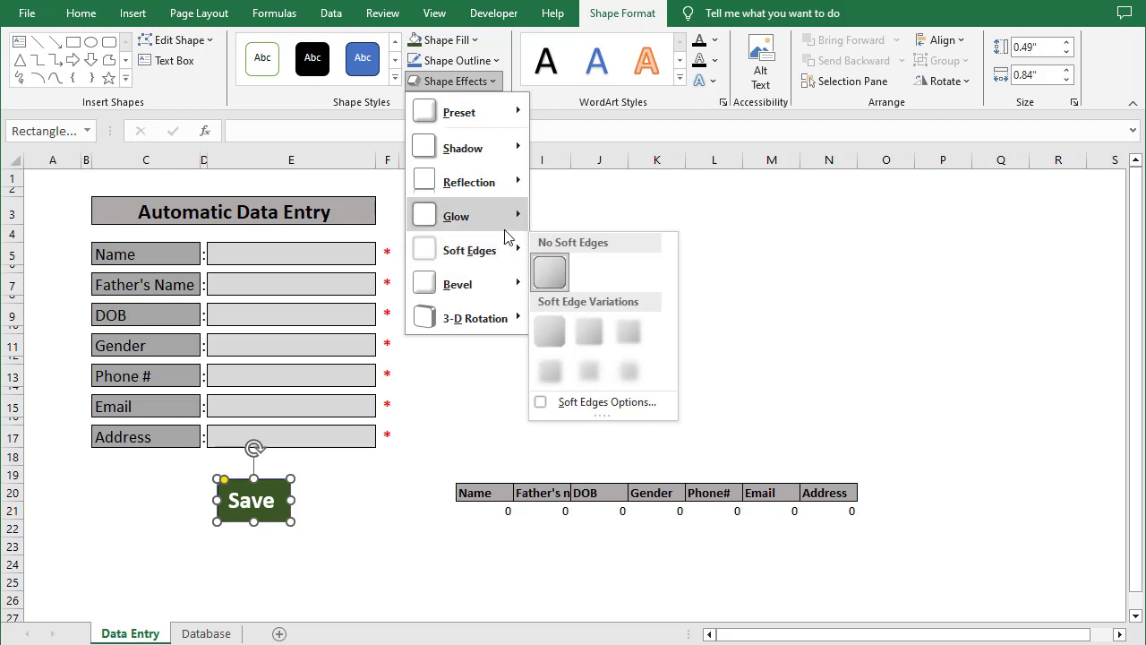
mouse_move(514, 324)
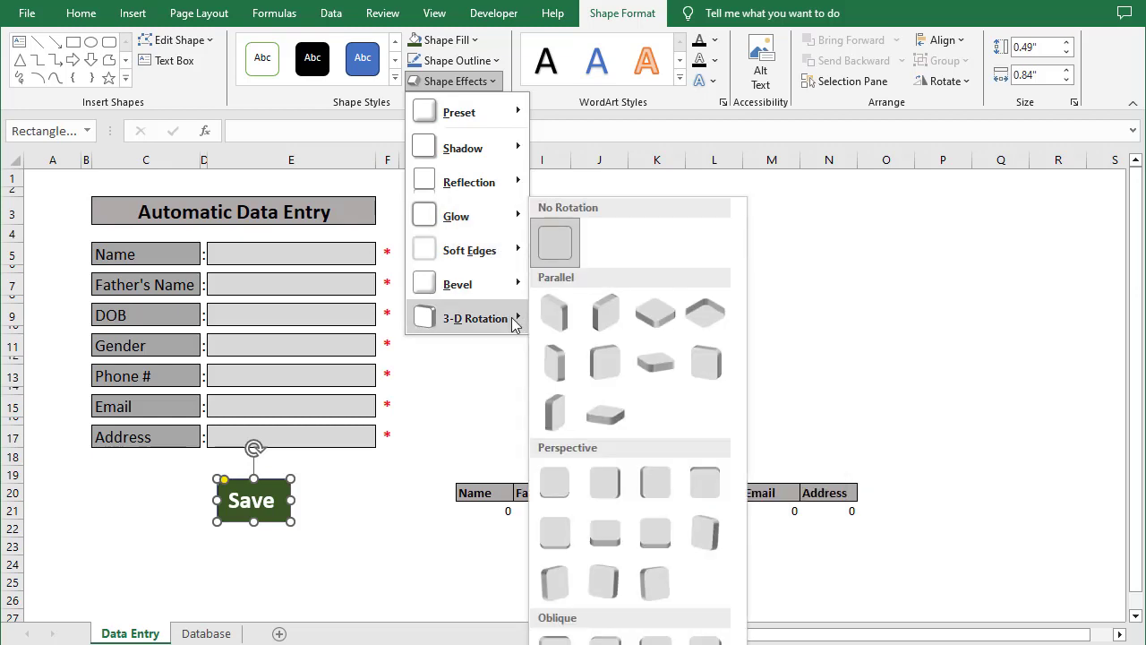
mouse_move(518, 285)
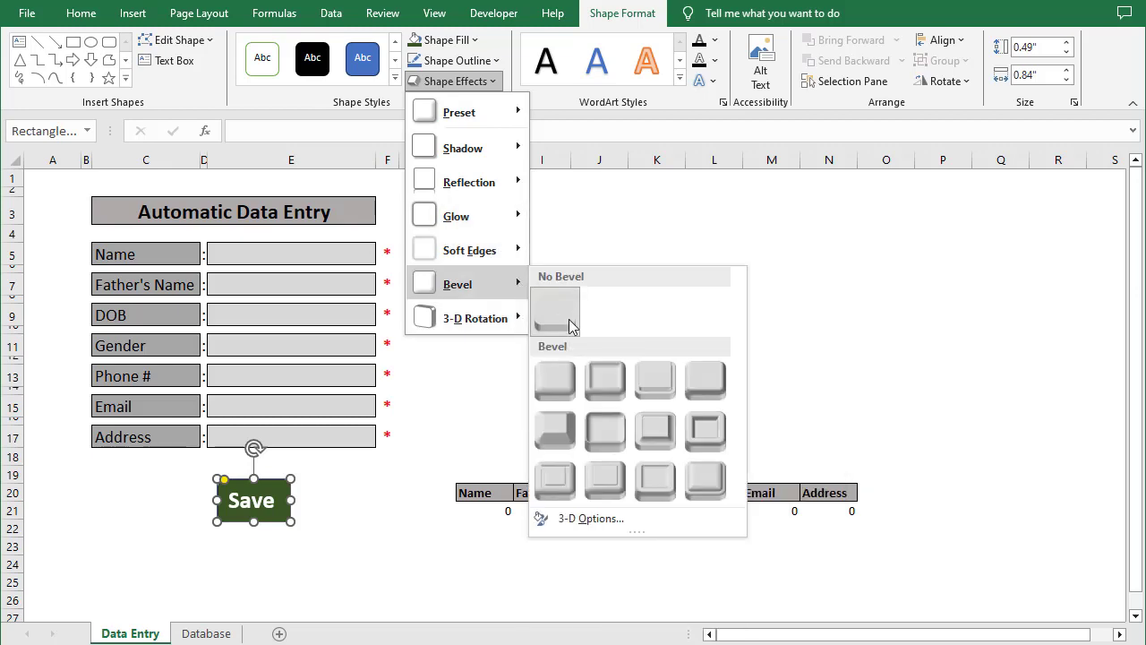
left_click(558, 394)
left_click(350, 527)
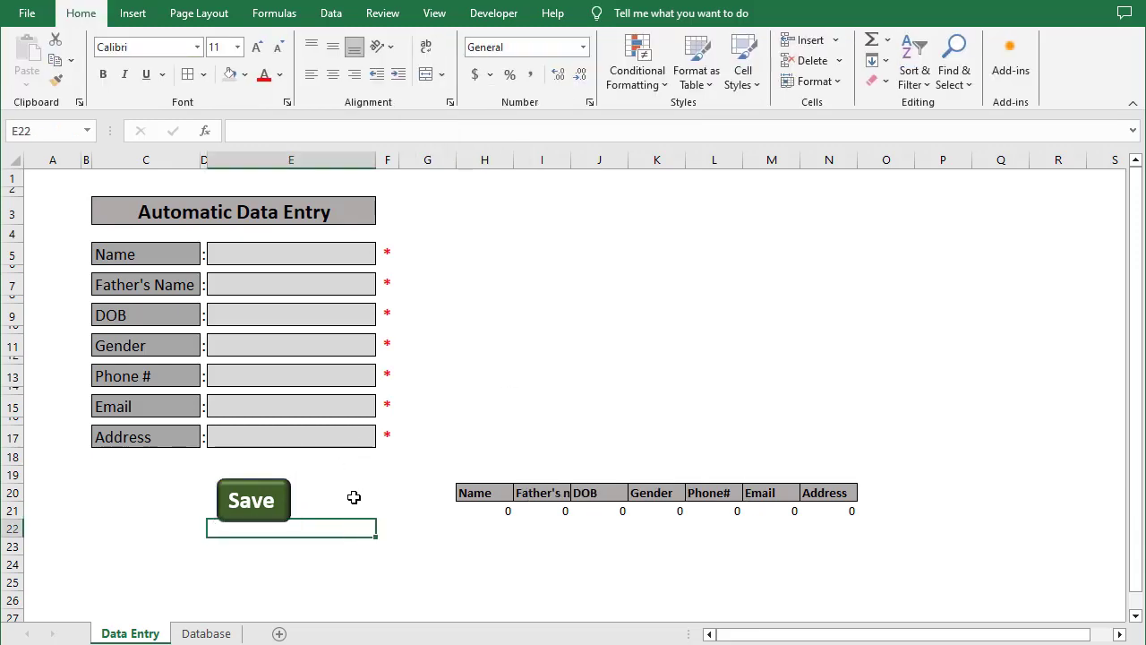
Enter the person's name and father's name in the form's Name and Father's Name cells
left_click(348, 251)
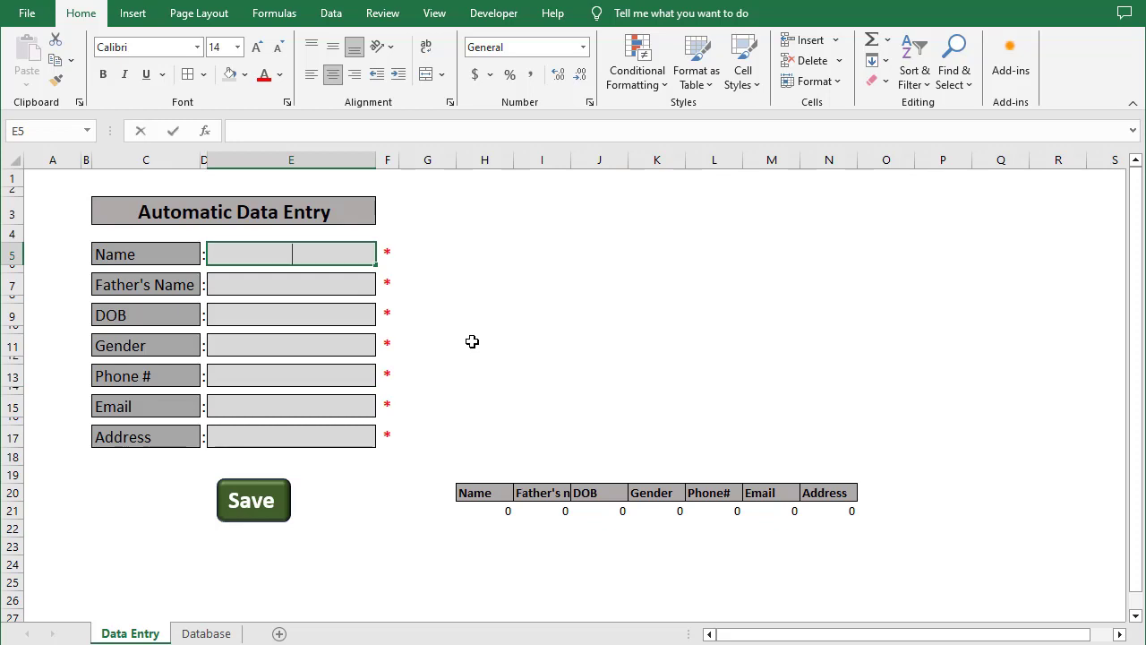
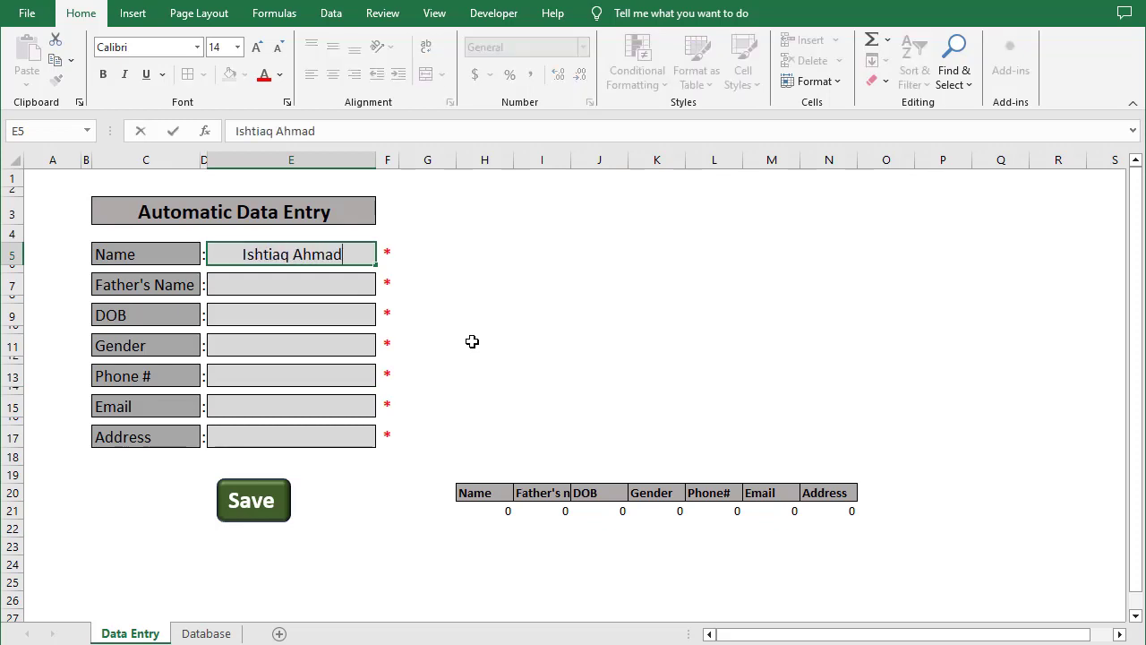
key("Return")
key("Return")
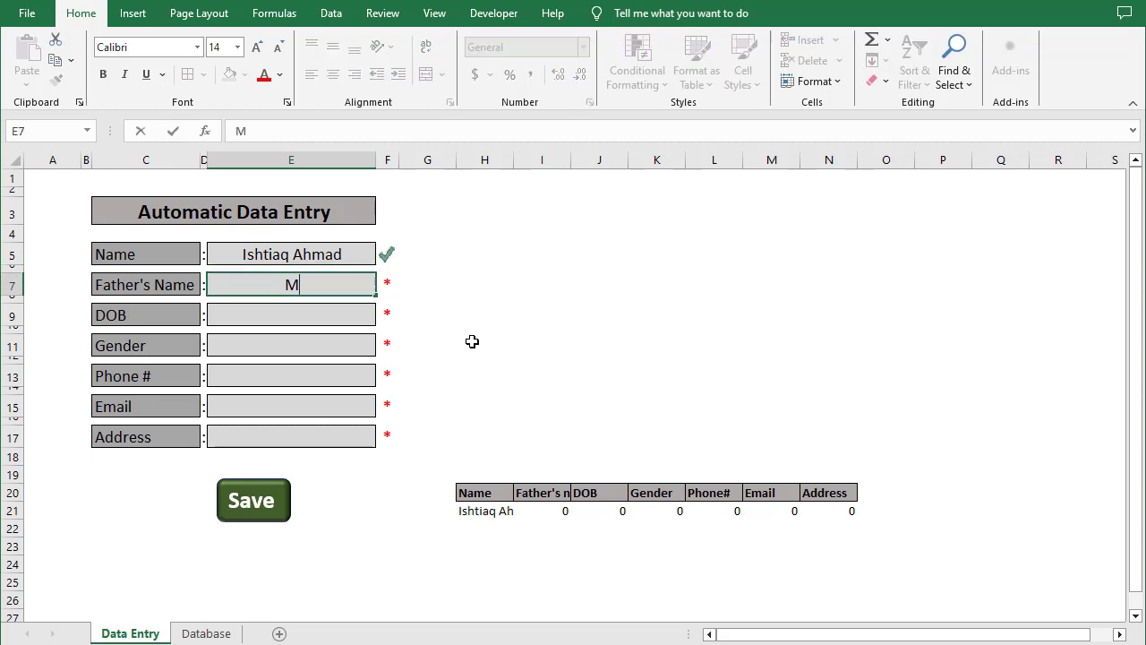
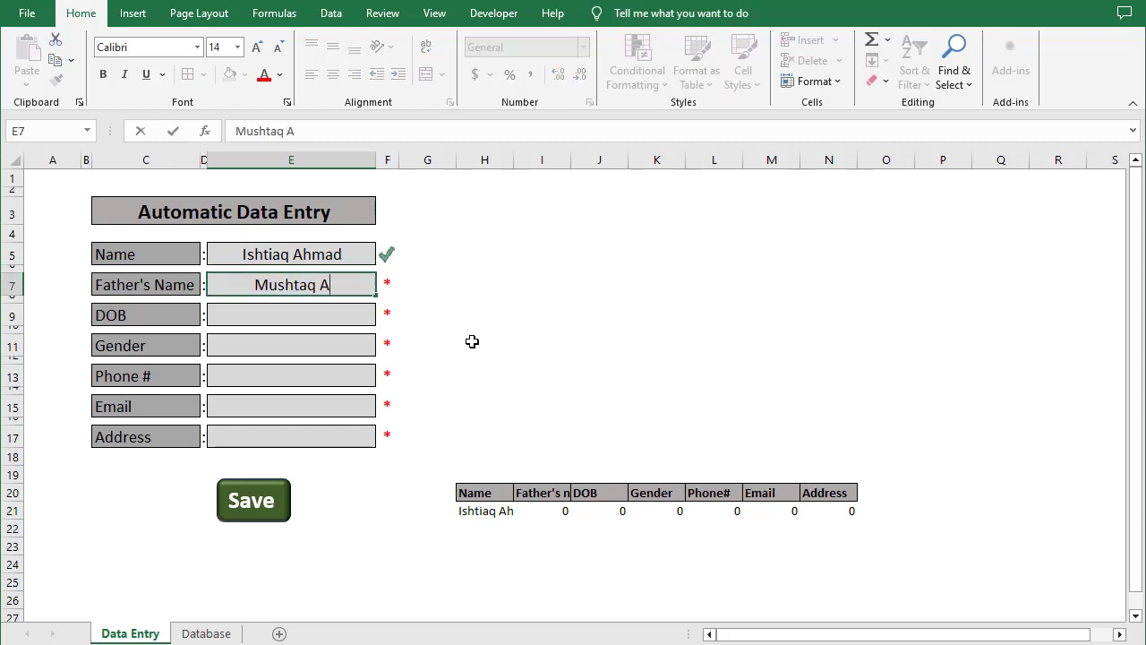
key("Return")
key("Return")
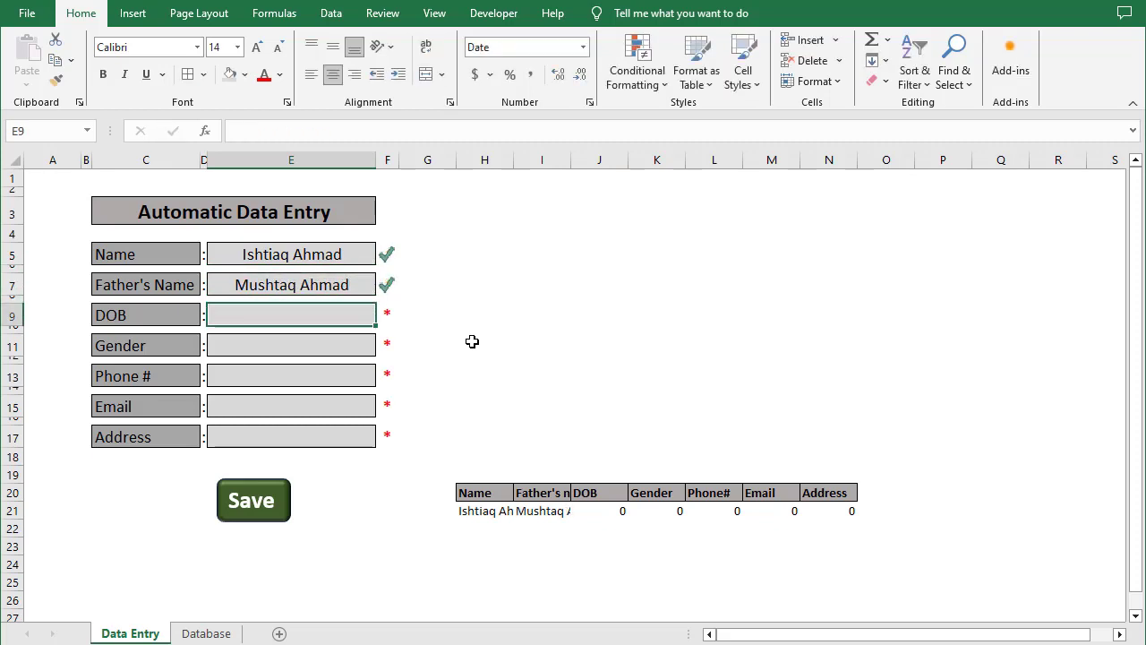
Enter the date of birth and set the gender to Male
type("03/")
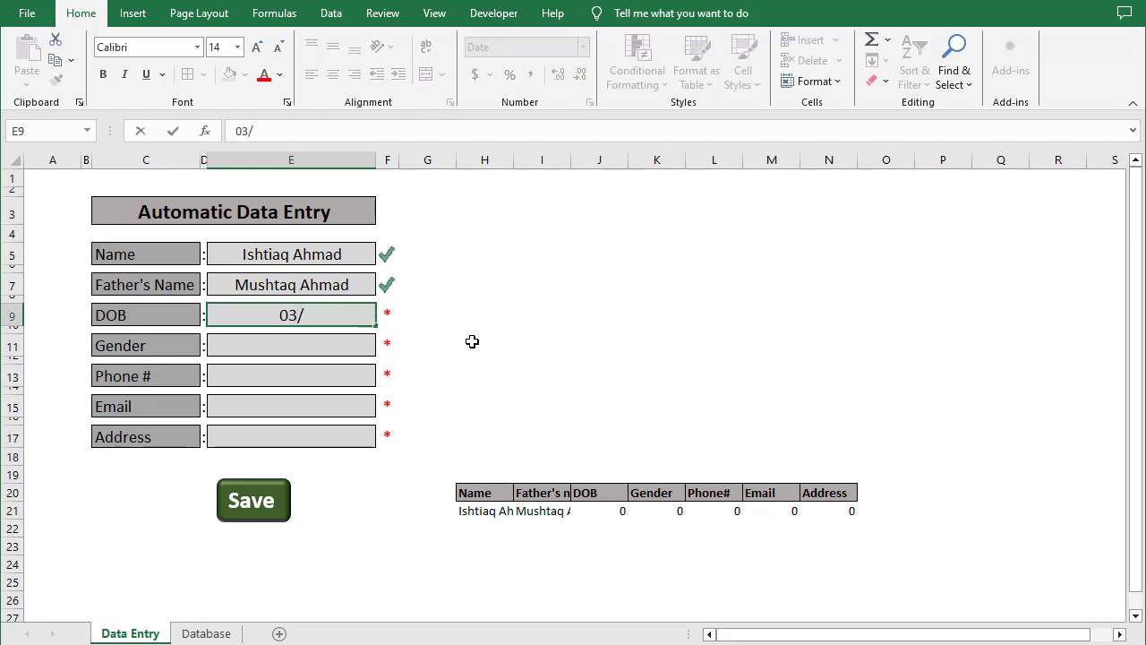
type("20/11 89")
key("Return")
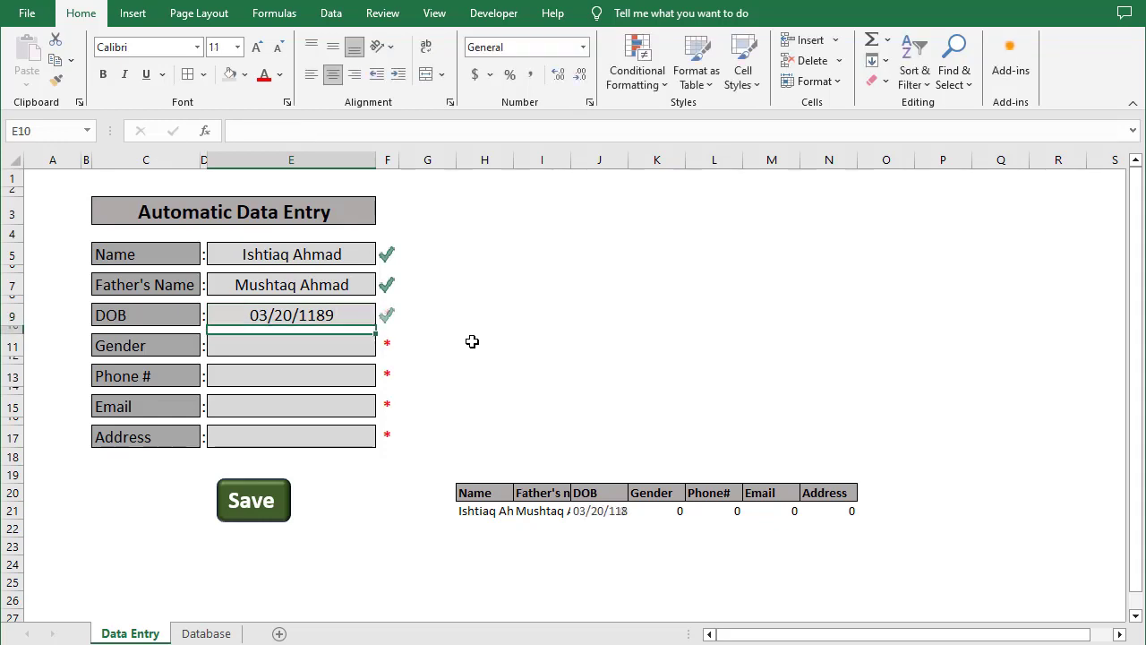
type("male")
key("BackSpace")
key("BackSpace")
key("BackSpace")
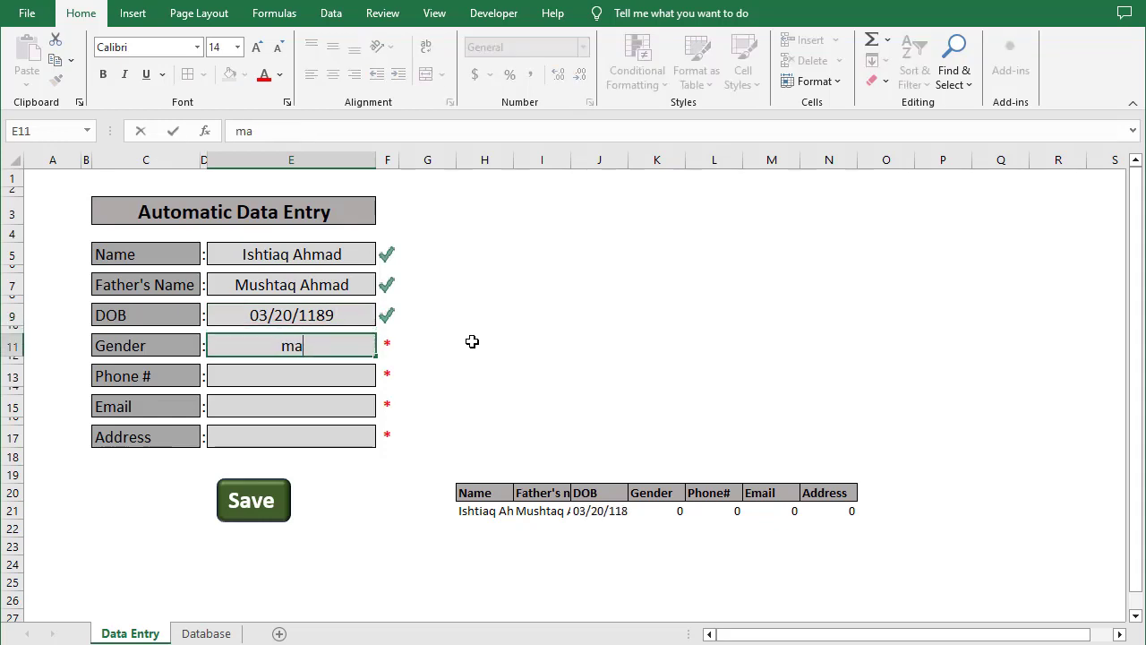
type("MN")
key("BackSpace")
key("BackSpace")
type("ak")
key("BackSpace")
key("BackSpace")
key("BackSpace")
type("Male")
key("Return")
Fill in the phone number and email address, then begin typing the address
type("54854")
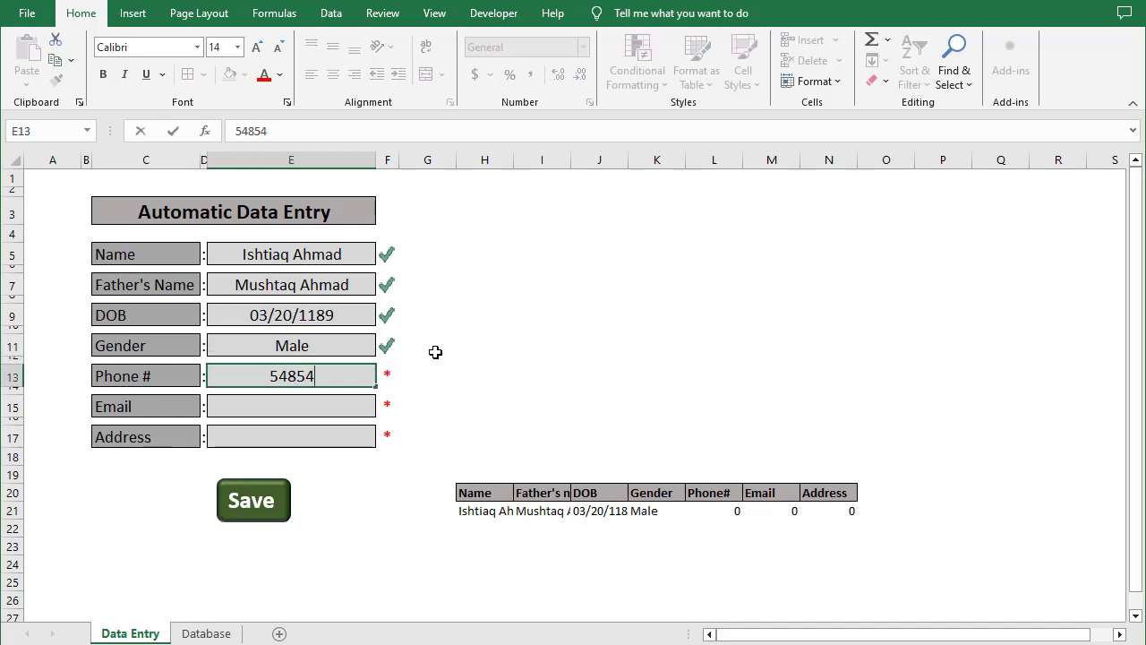
key("Return")
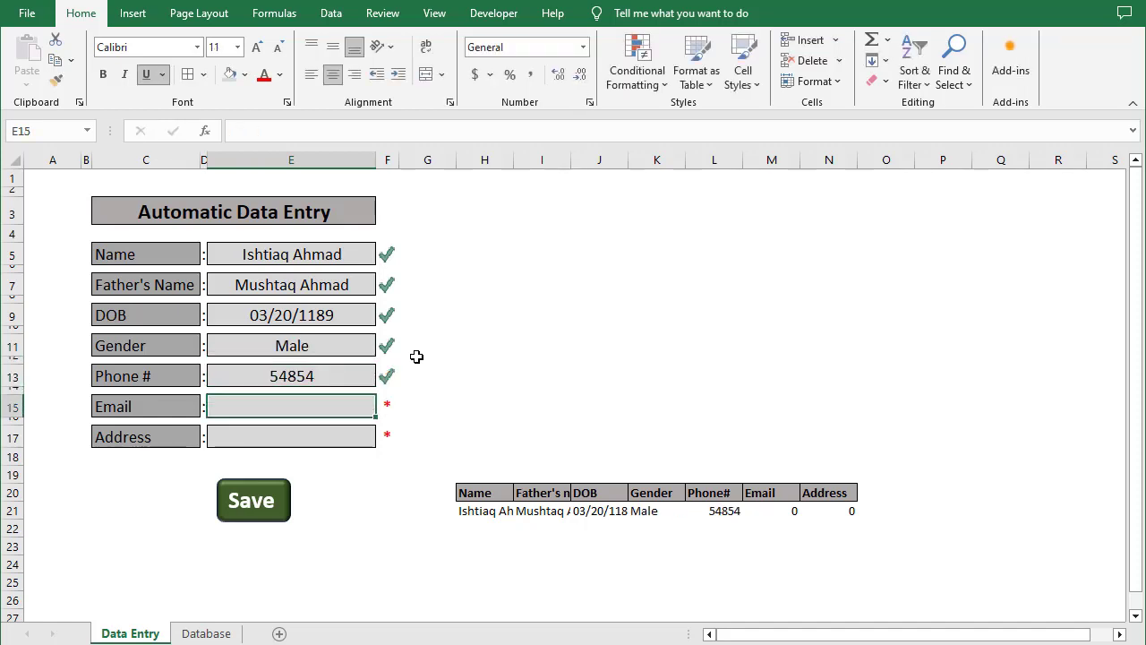
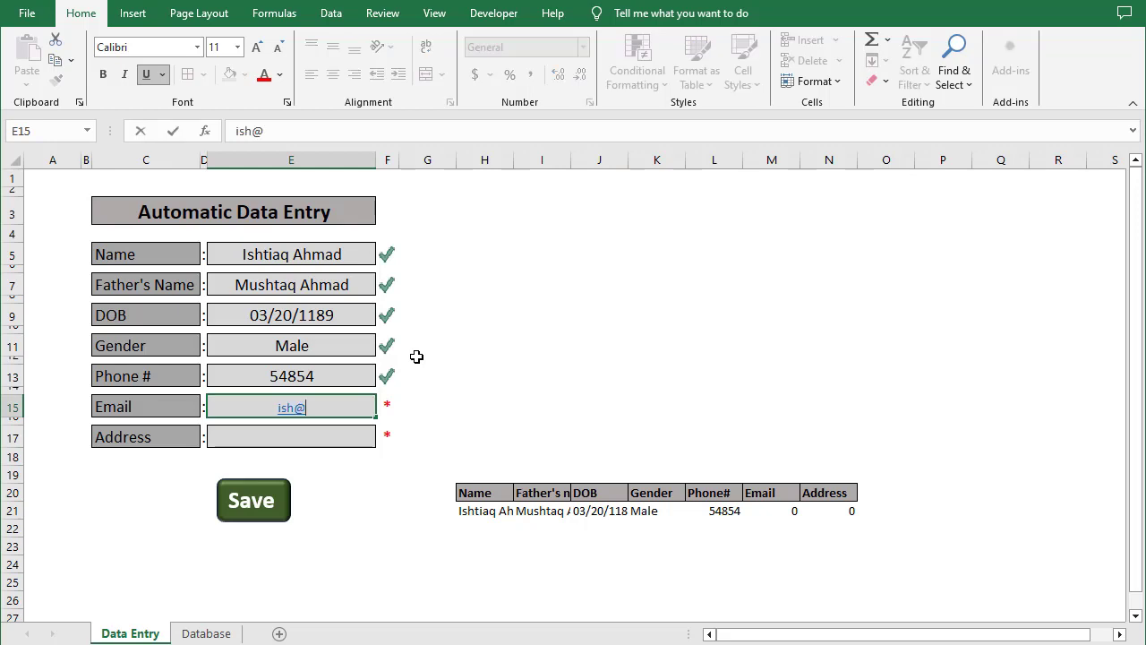
key("Return")
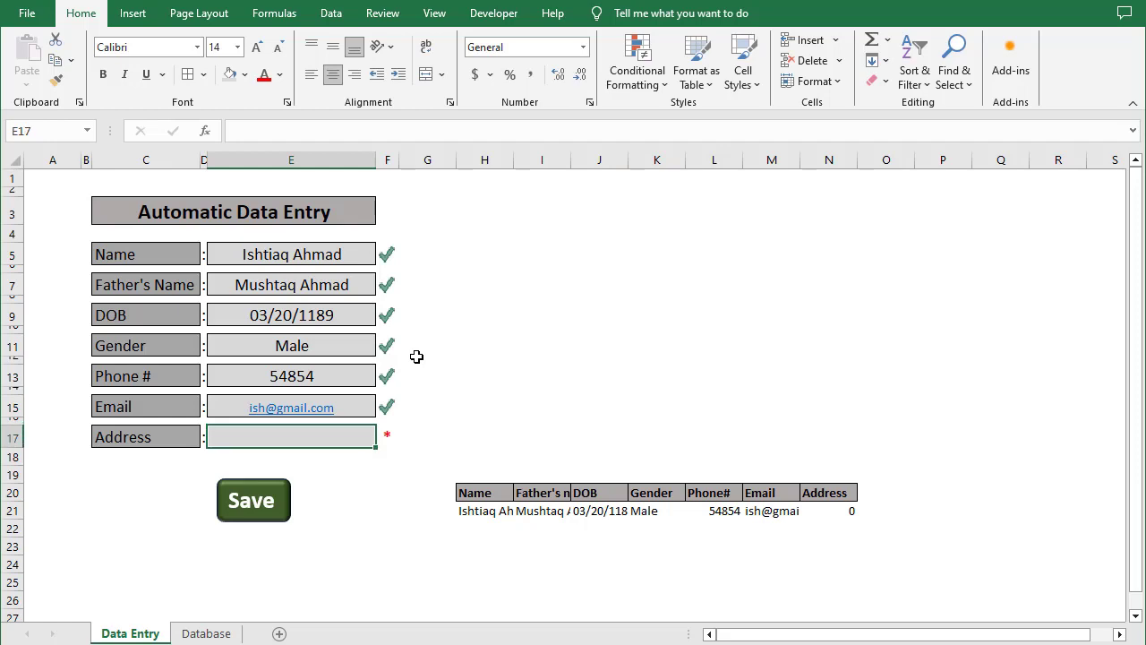
type("Ellah Abad")
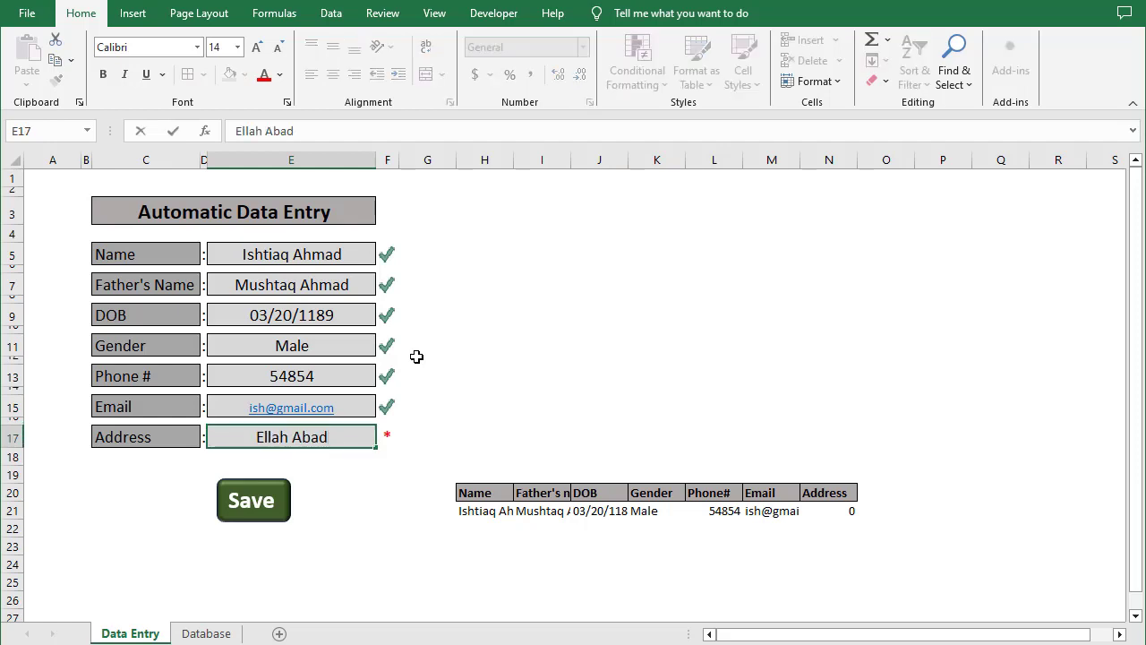
Confirm the address entry so every form field shows a green check
key("Return")
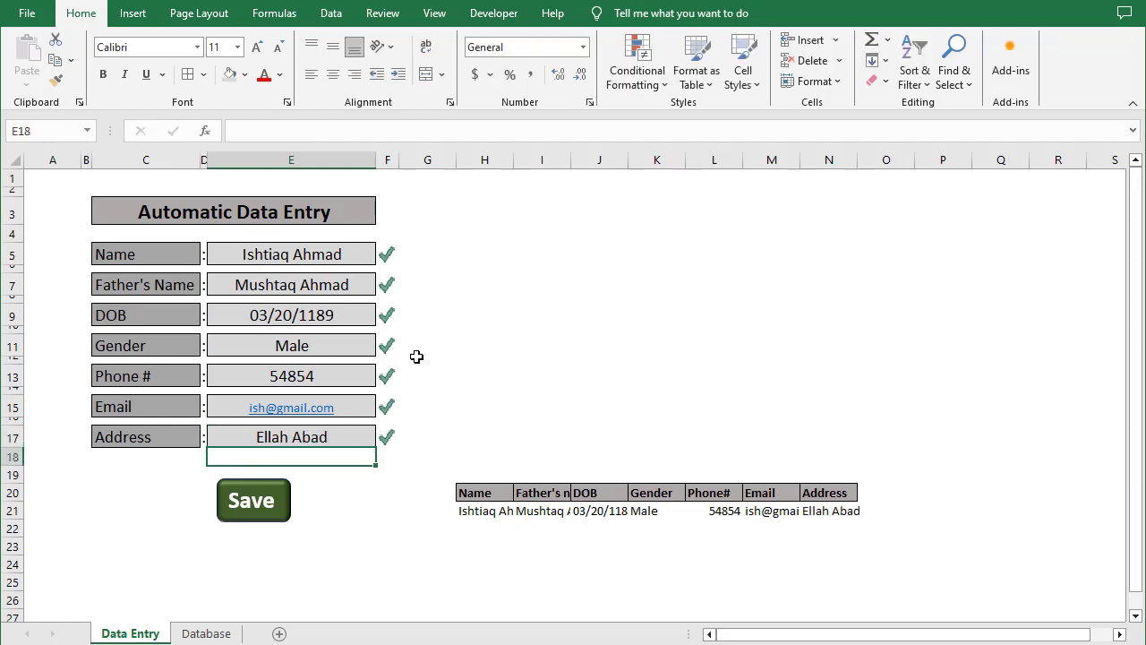
left_click(254, 511)
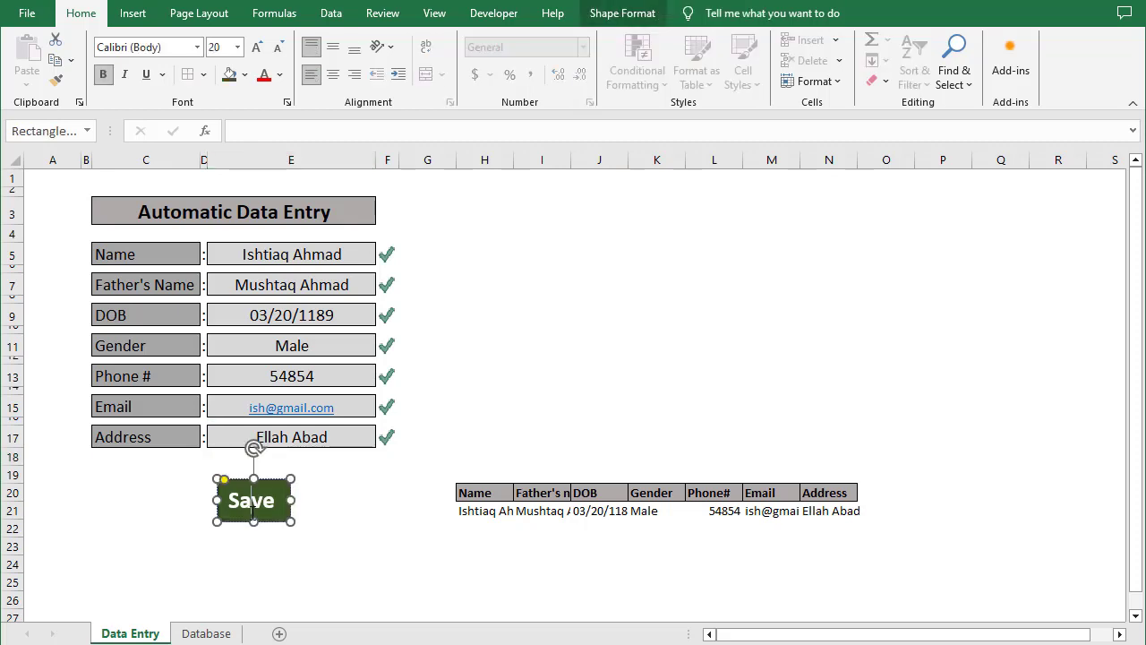
left_click(350, 548)
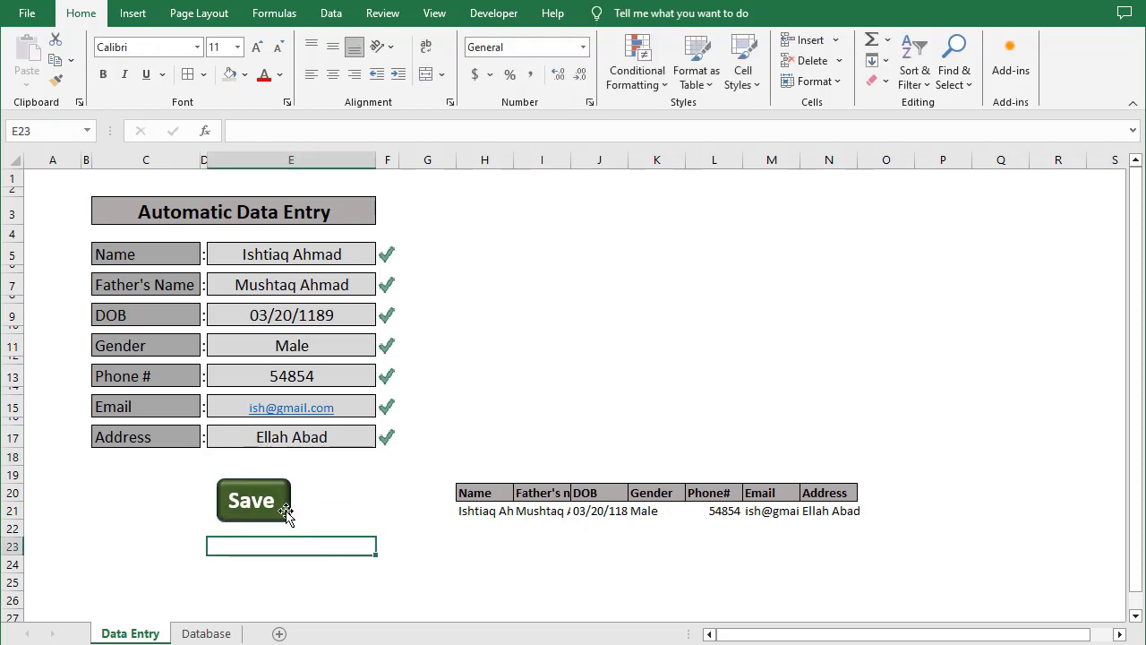
left_click(380, 512)
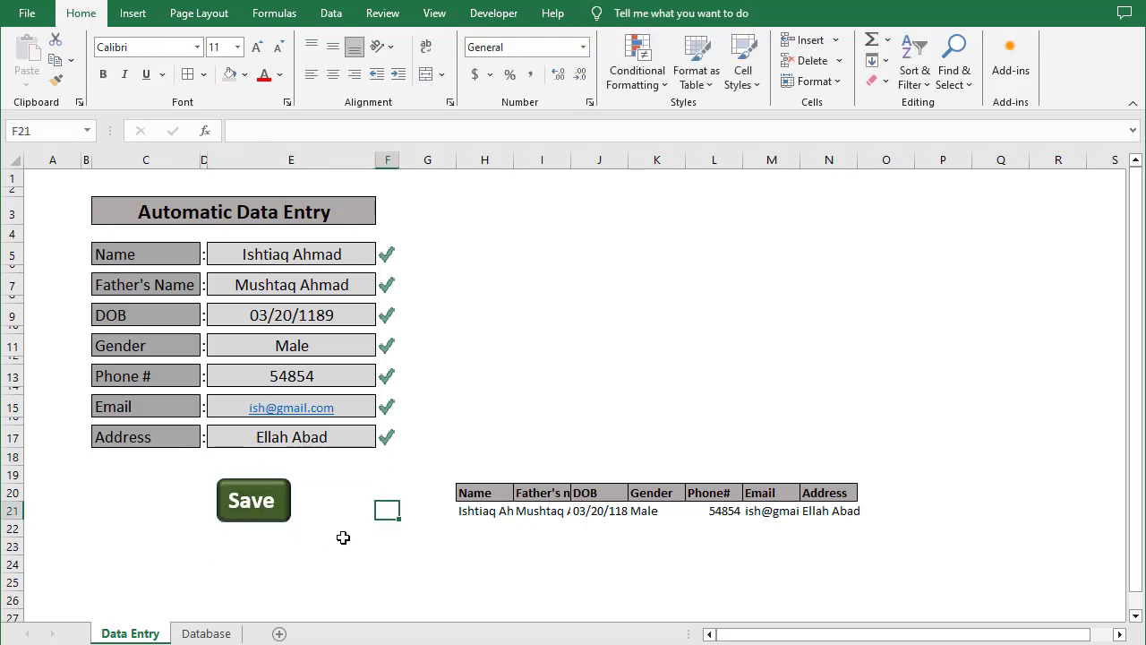
Assign Macro2 to the green Save shape
right_click(289, 517)
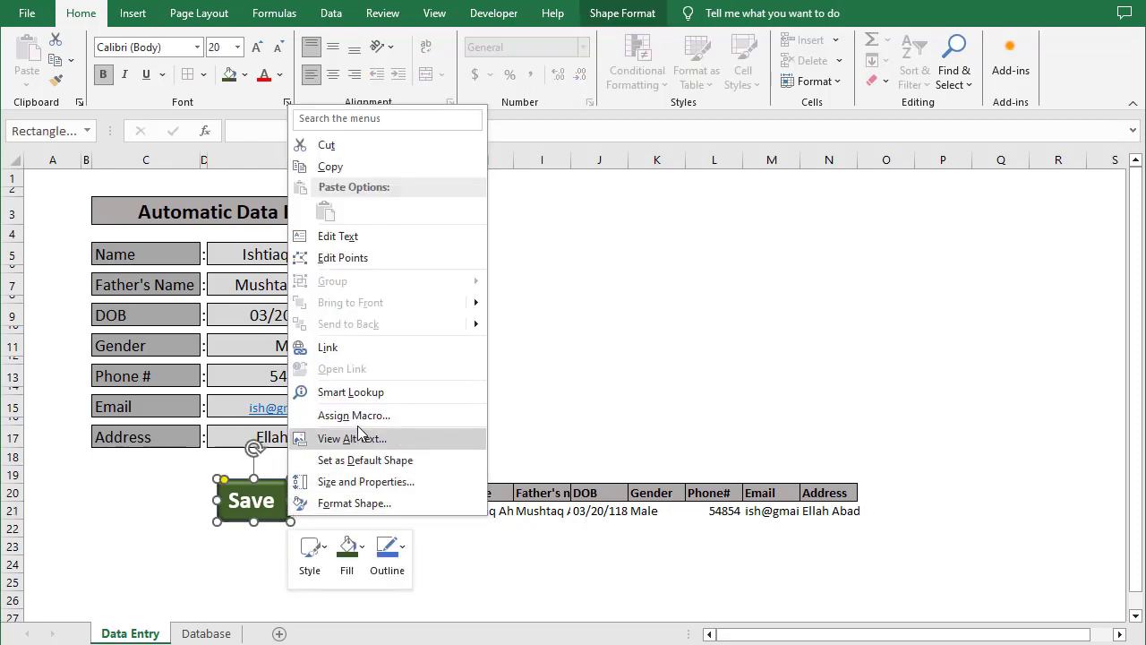
left_click(356, 415)
left_click_drag(328, 255, 526, 215)
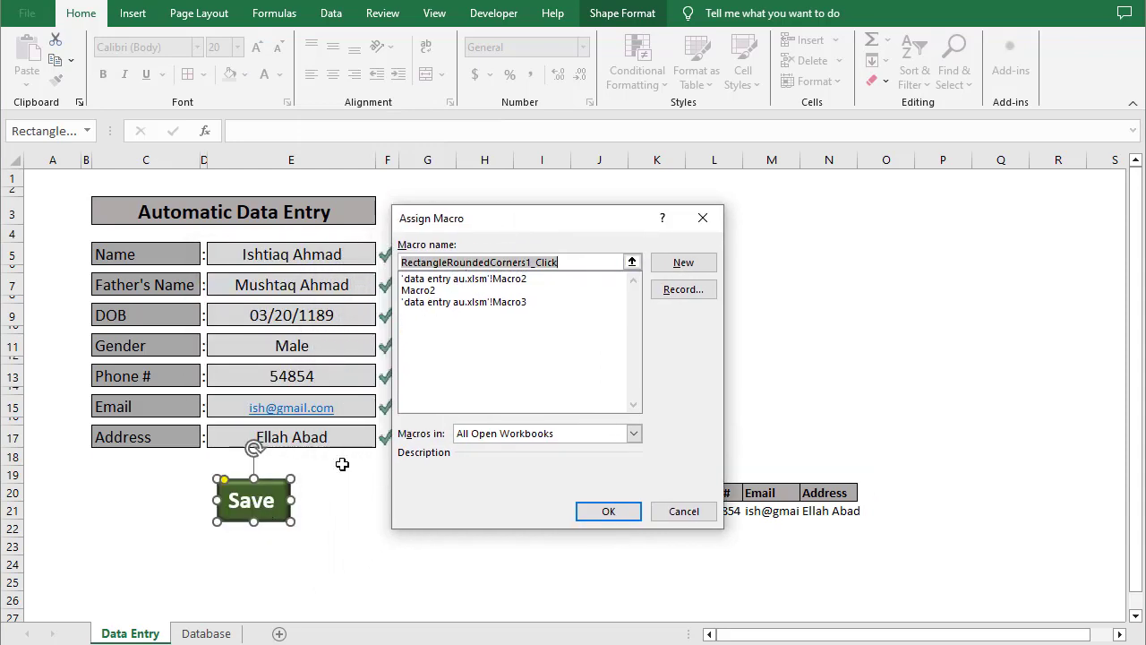
left_click(416, 291)
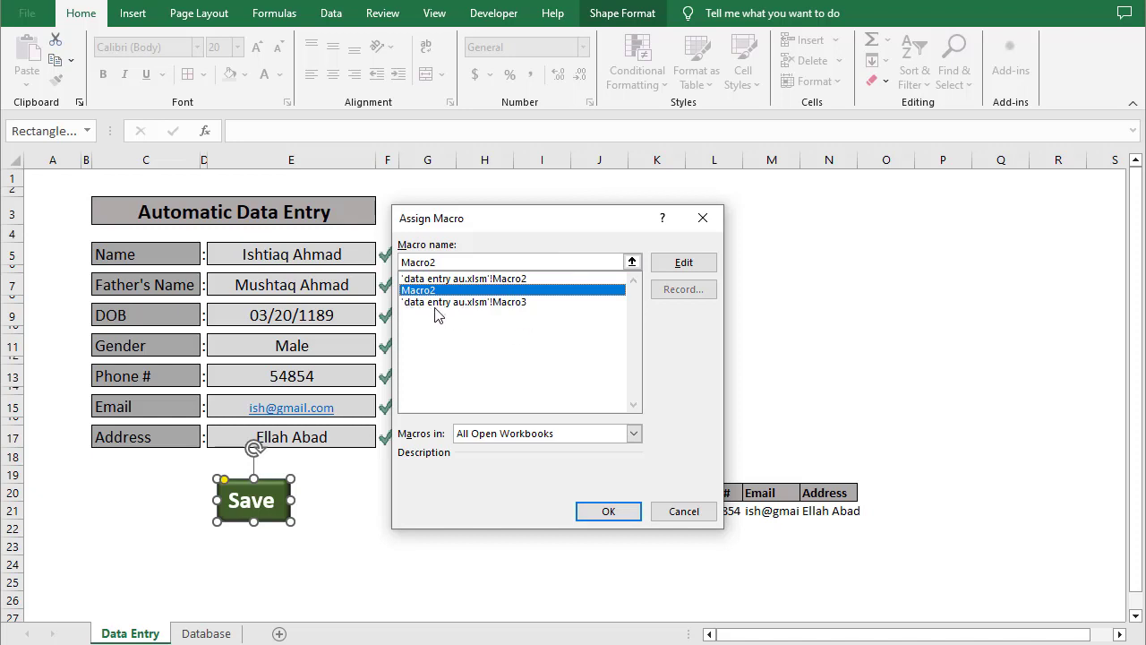
left_click(607, 512)
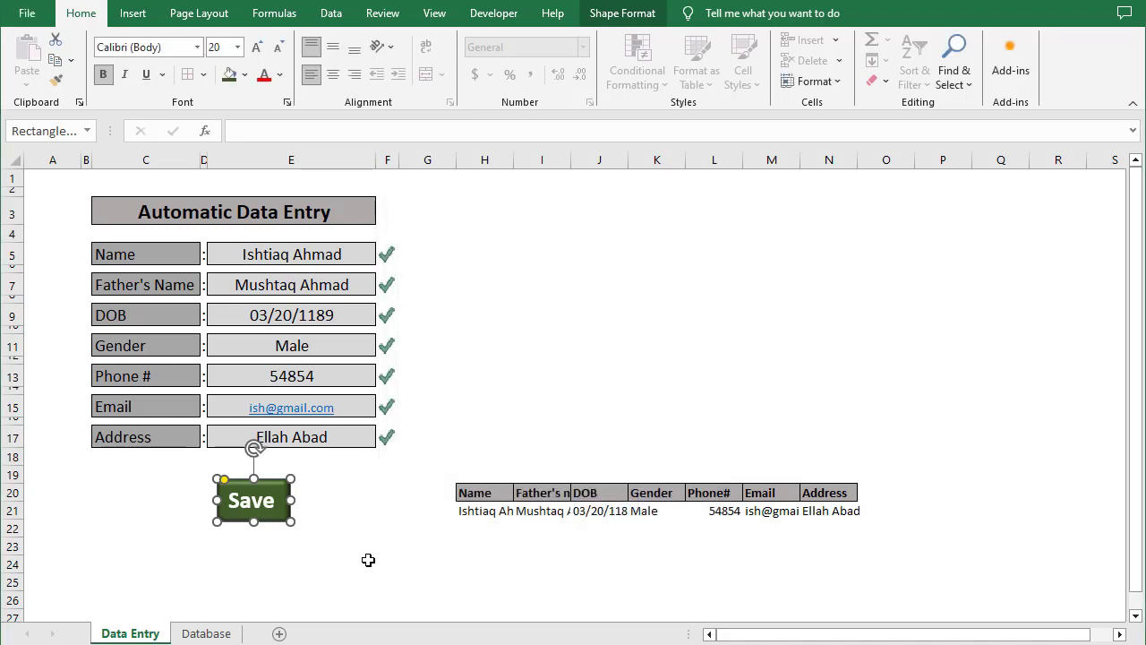
left_click(366, 553)
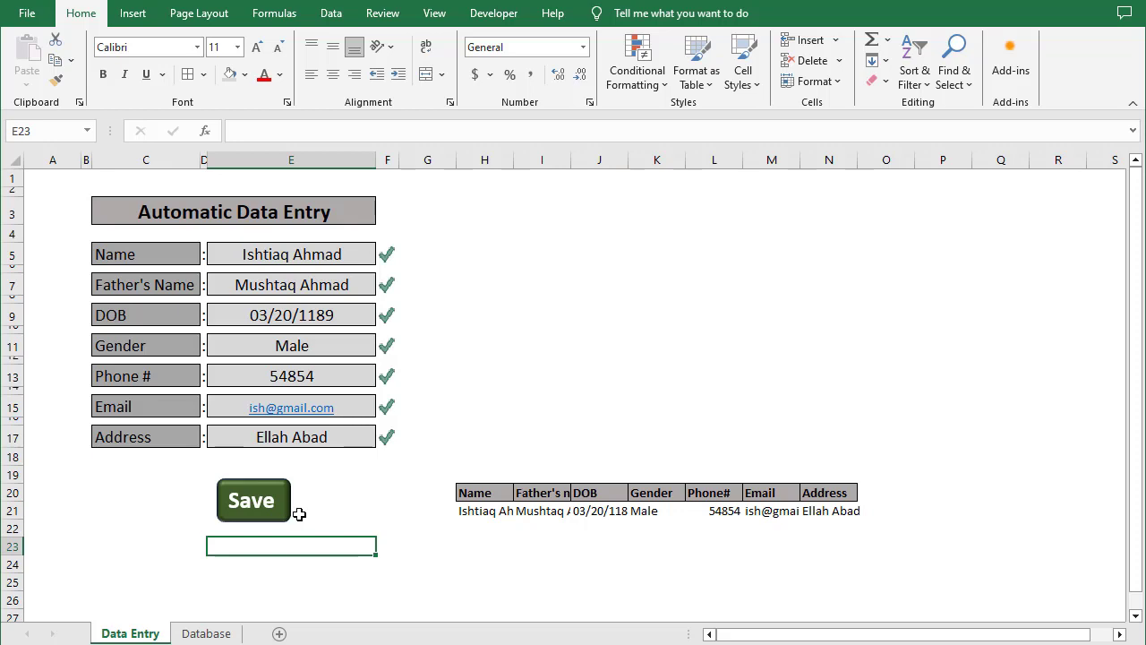
Save the record with the Save button, confirm it appears as row 3 in Database, then return to the form
left_click(274, 513)
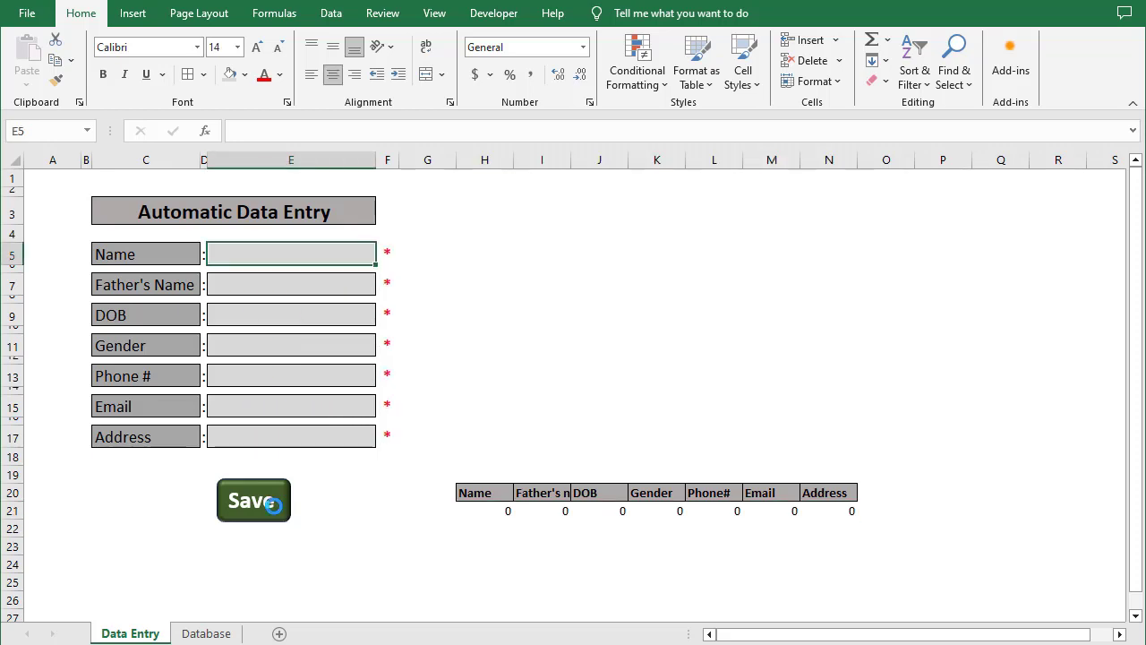
left_click(206, 633)
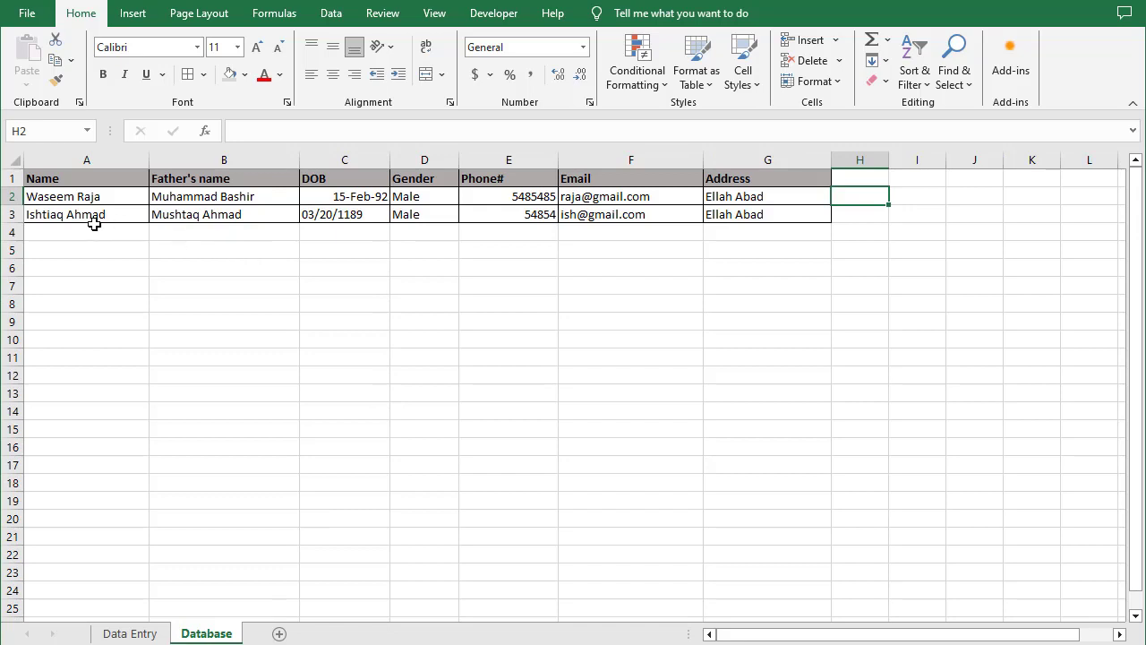
left_click(139, 633)
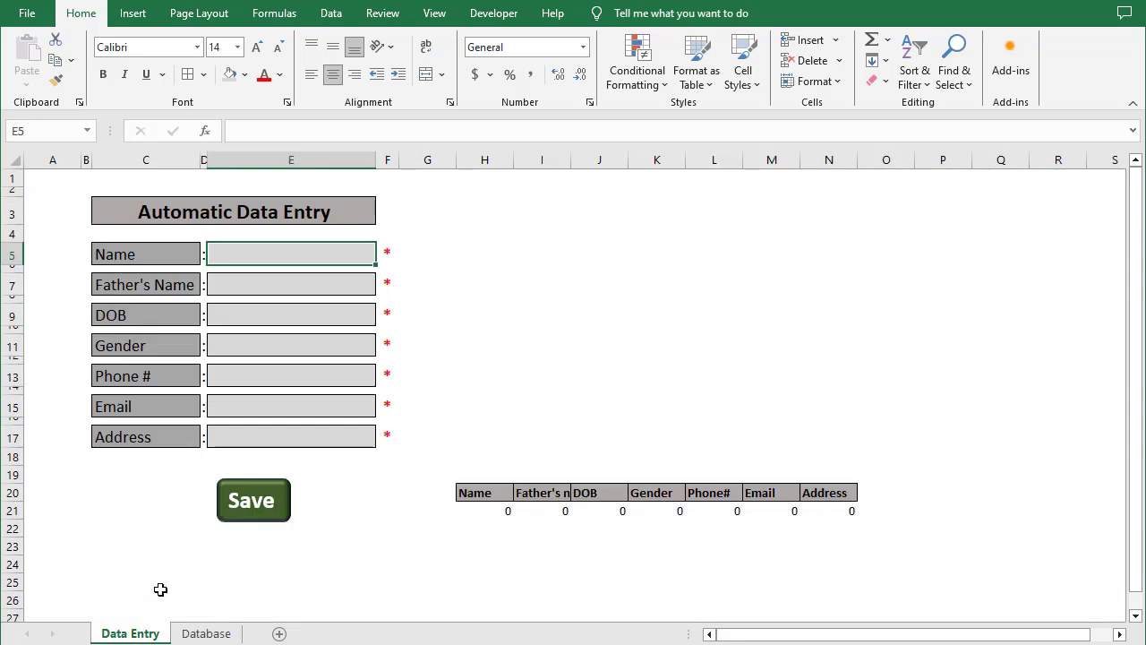
Enter test text in the Name and Father's Name fields, deleting a stray entry below
left_click(156, 522)
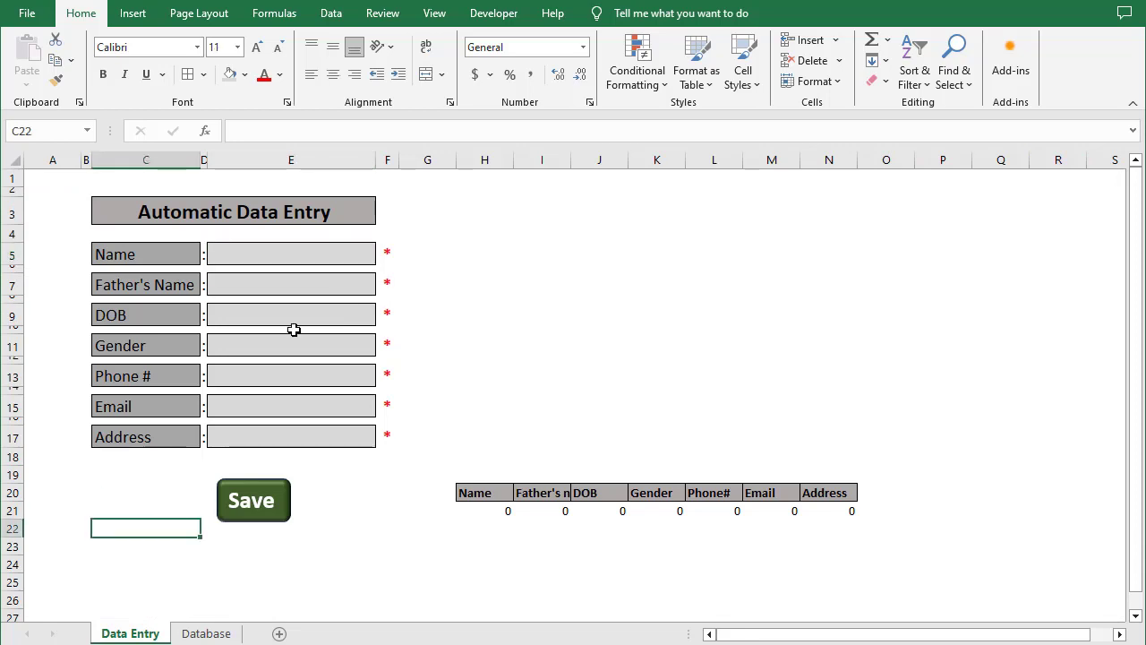
left_click(268, 258)
type("dsjf")
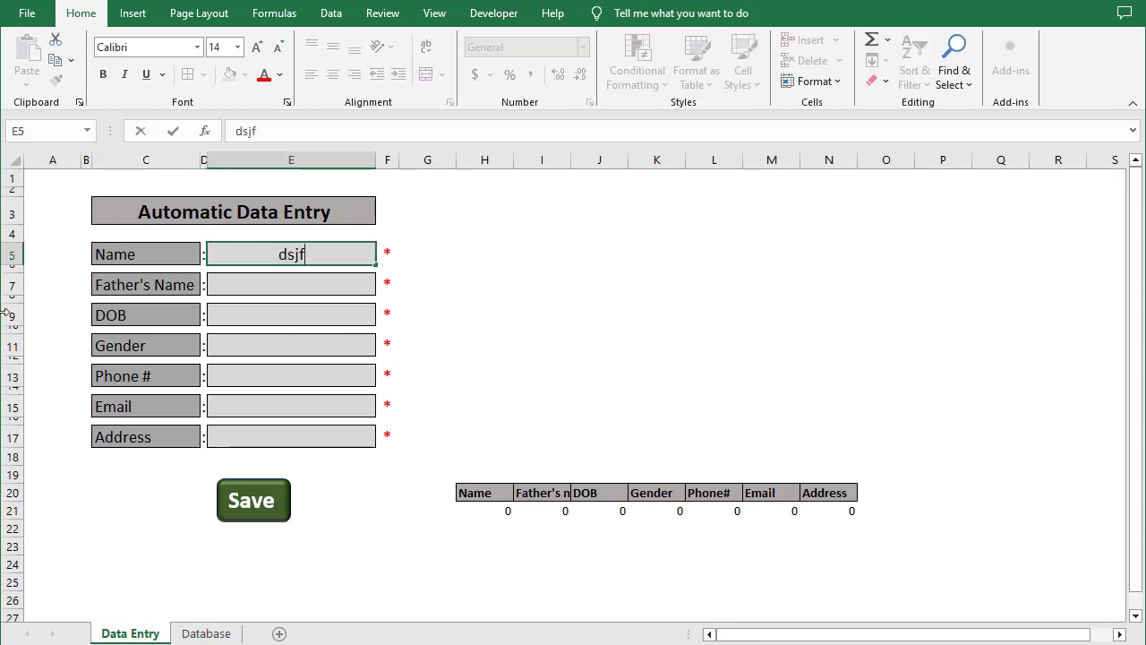
key("Return")
type("dfds")
key("Return")
type("dsf")
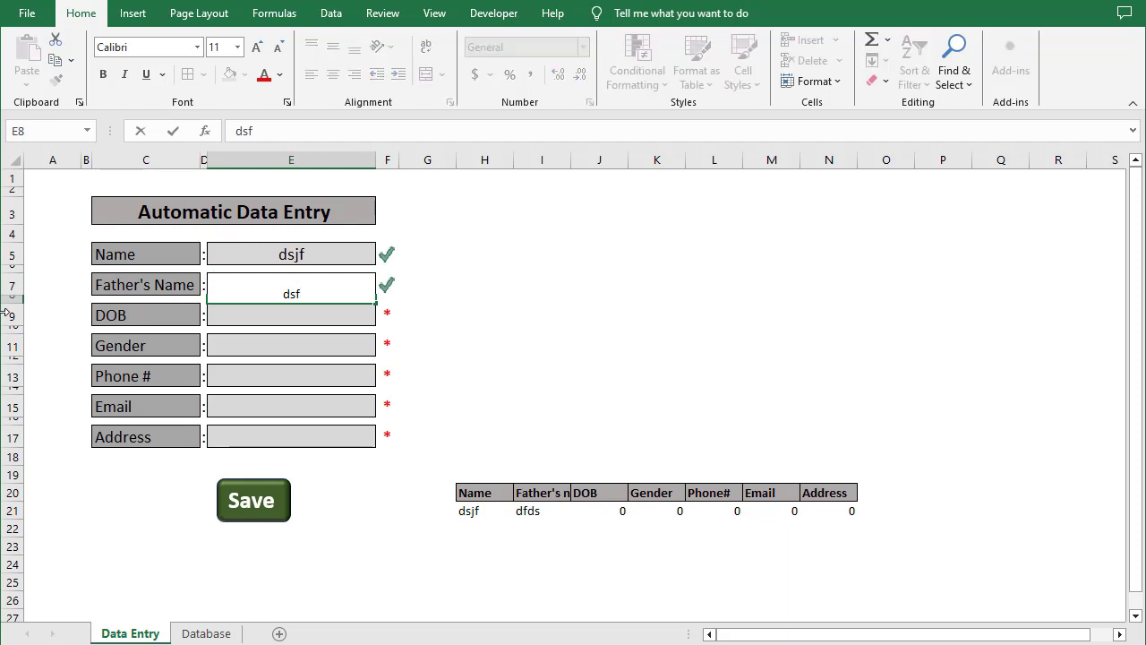
key("BackSpace")
key("BackSpace")
type("fds")
key("Return")
key("Up")
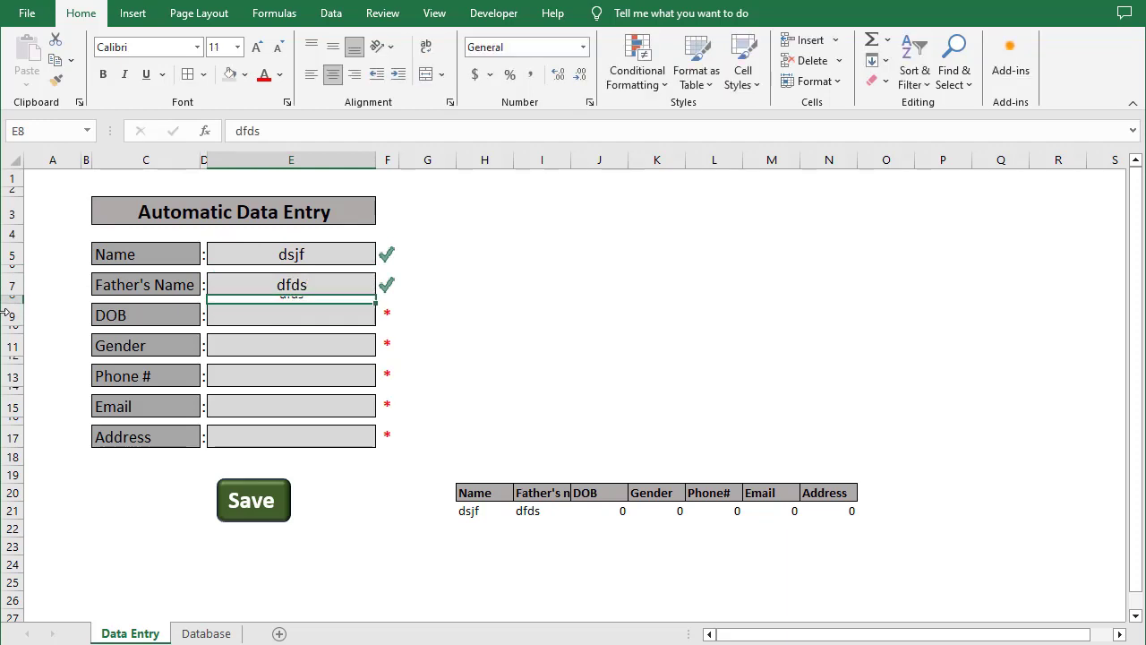
key("Delete")
key("Down")
Fill the DOB, Gender, Phone, Email and Address fields with test text
type("fsdf")
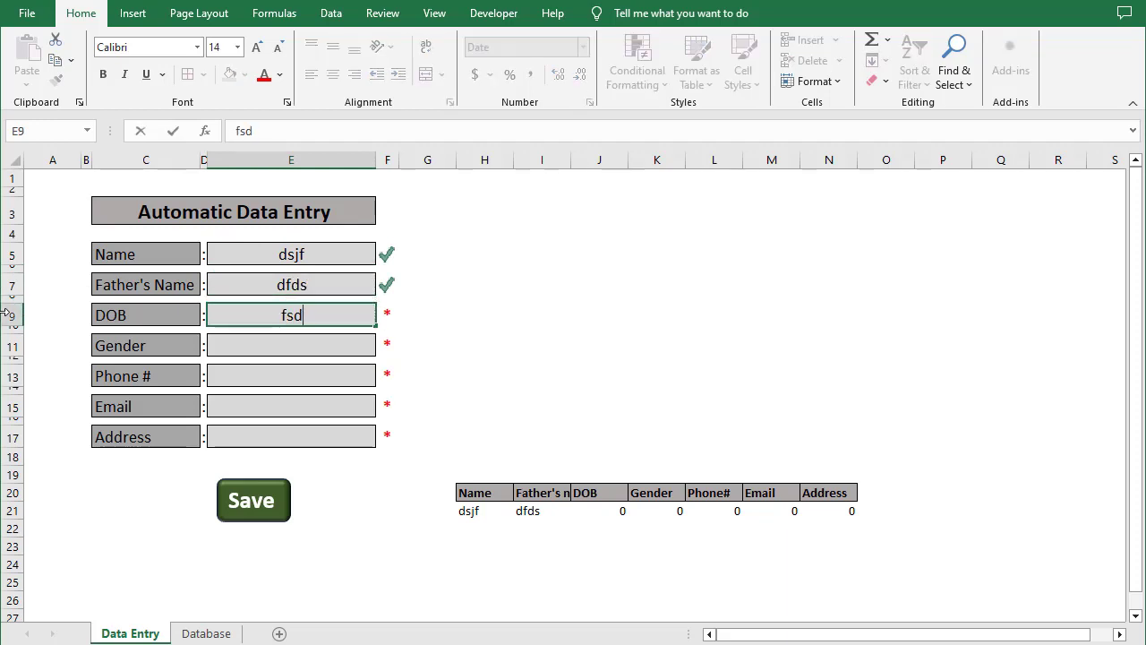
key("Return")
type("sdfds")
key("Return")
type("sdf")
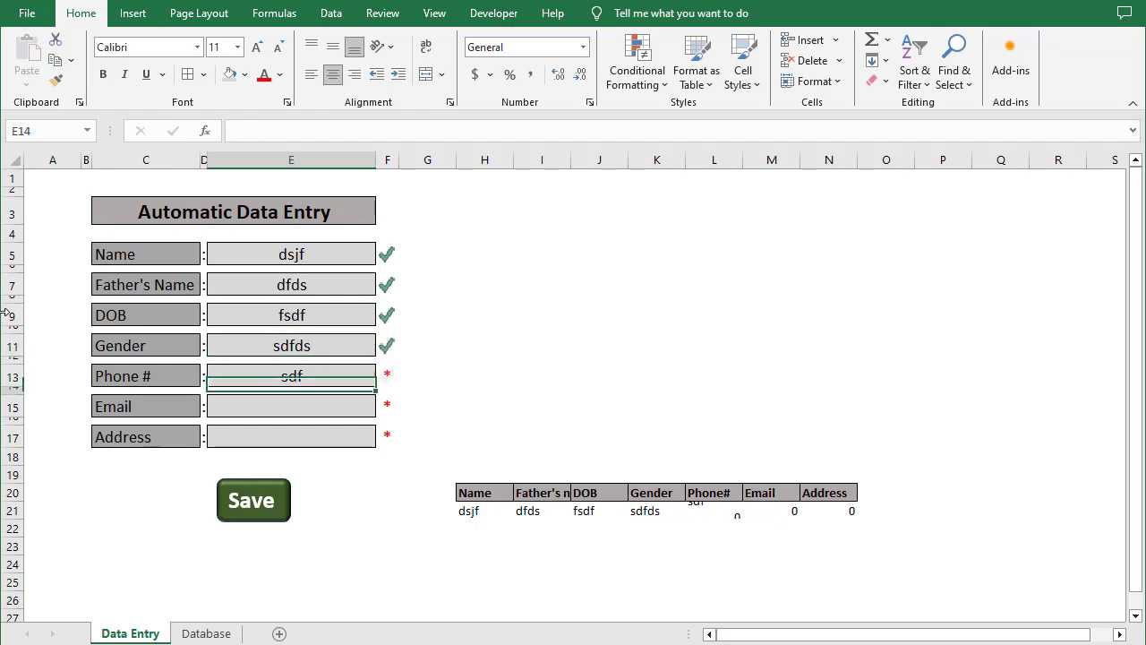
key("Return")
type("sdfd")
key("Return")
key("Down")
type("sdf")
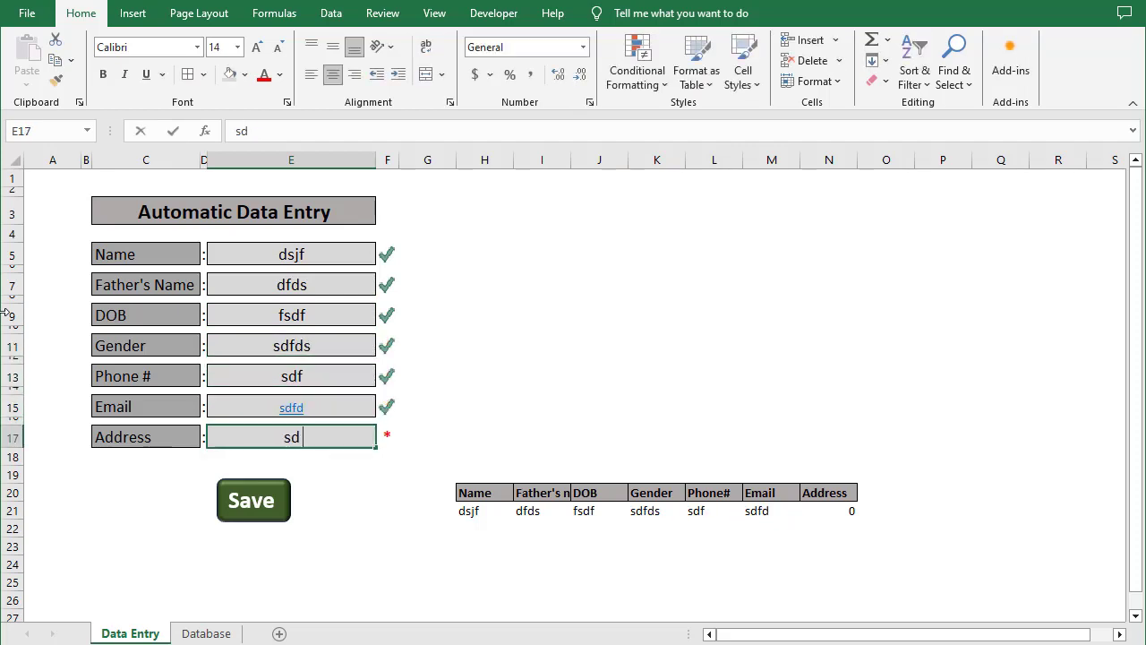
key("Return")
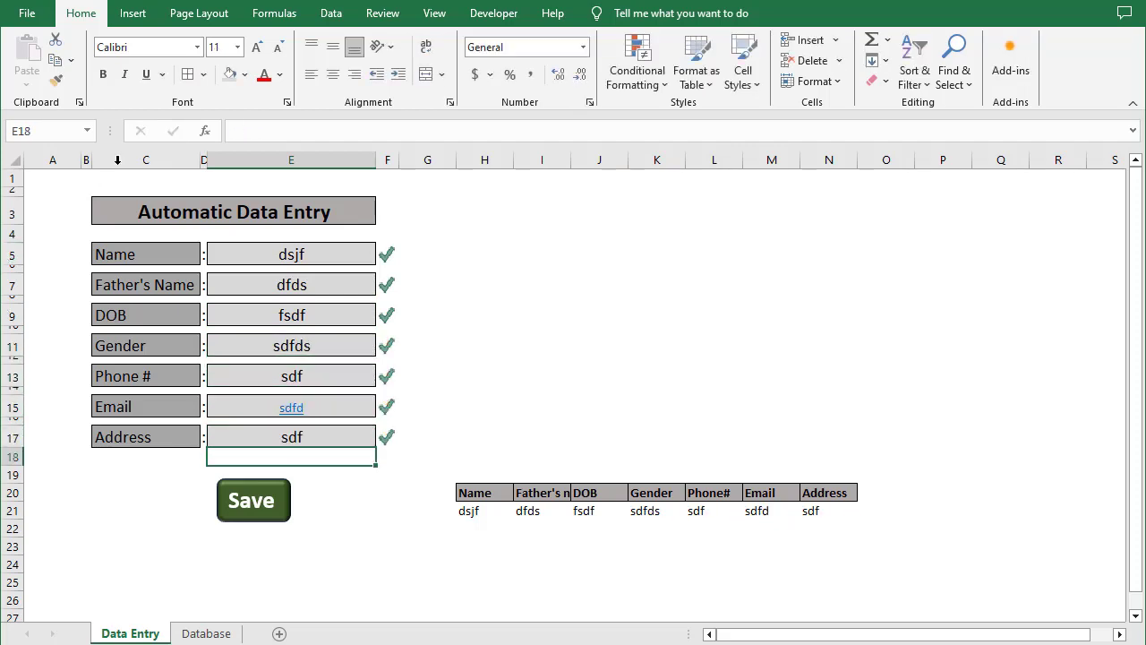
Start recording a new macro, Macro3, from the Developer tab
left_click(501, 14)
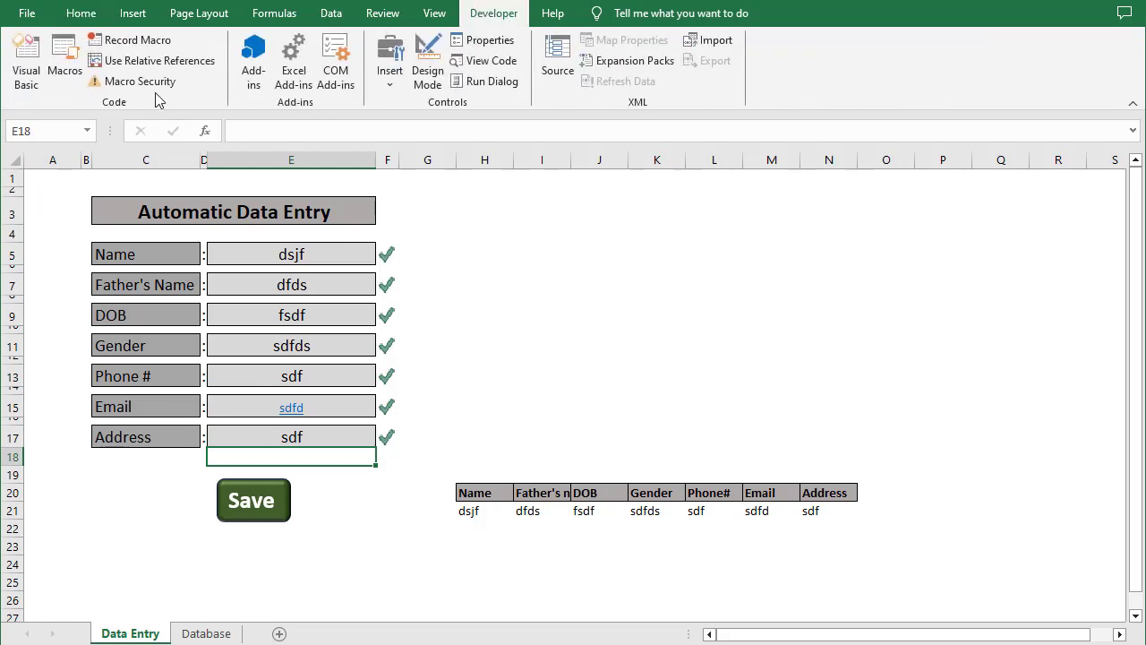
left_click(134, 40)
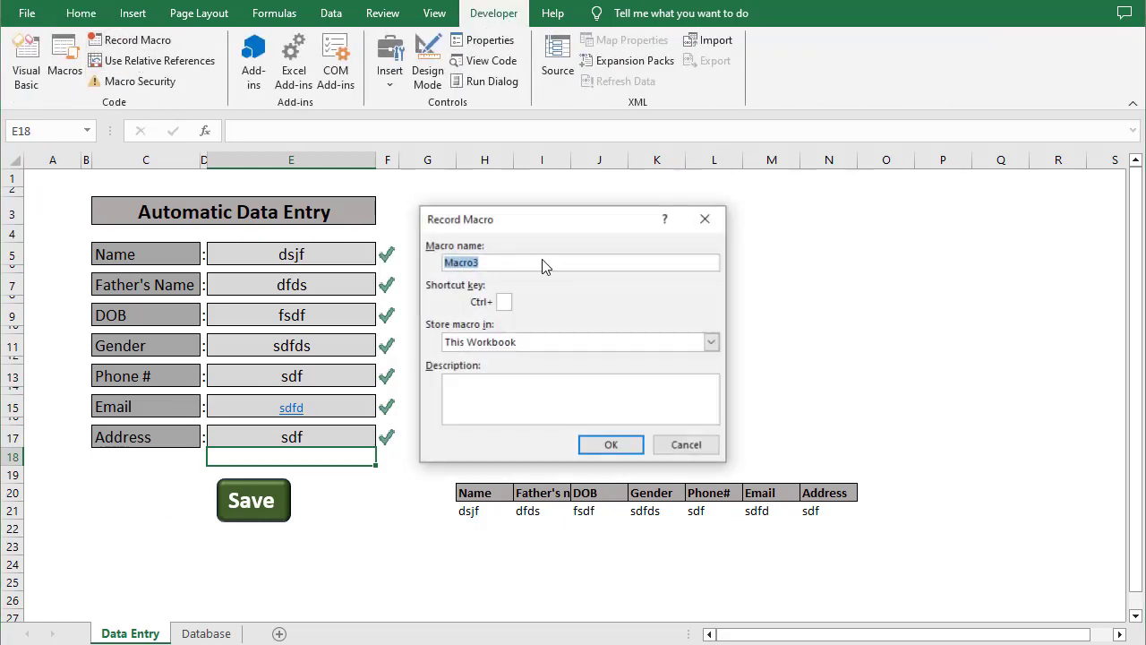
left_click(614, 450)
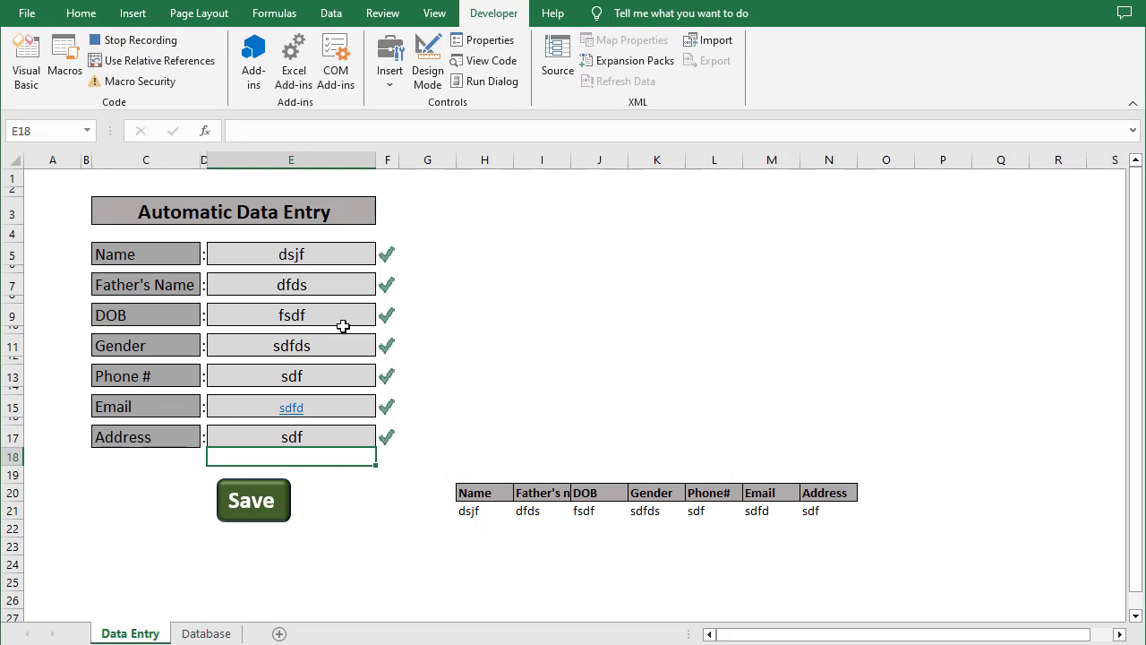
Delete the contents of input cells E5 through E17, reselect E5, and stop recording
left_click(303, 256)
left_click(298, 284, "ctrl")
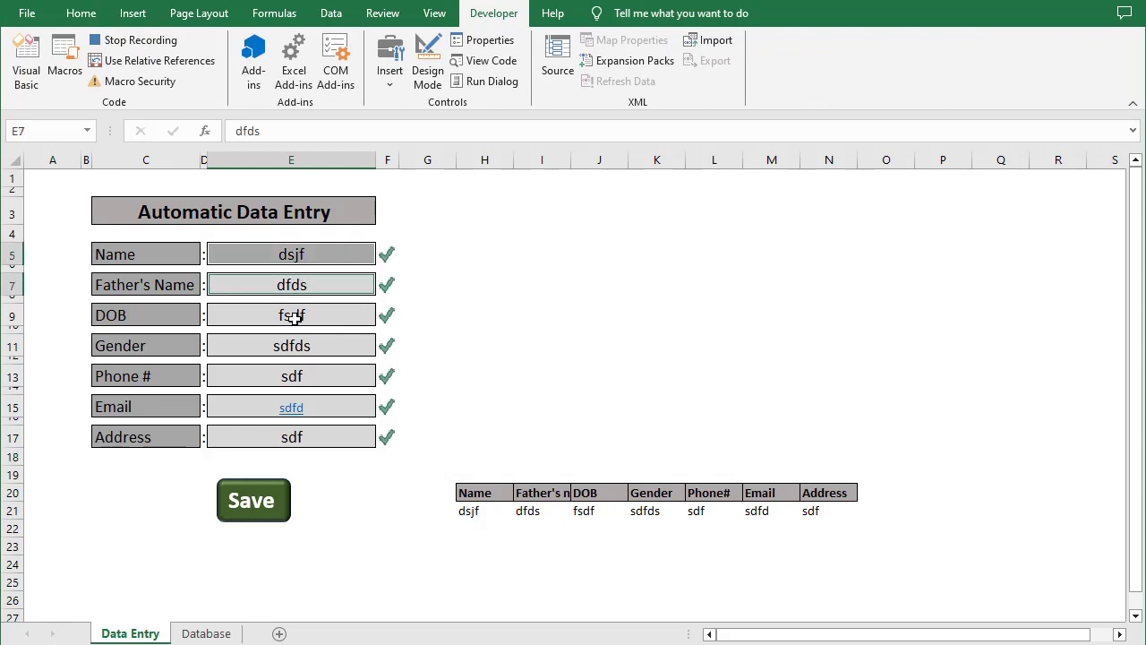
left_click(295, 315, "ctrl")
left_click(289, 345, "ctrl")
left_click(290, 376, "ctrl")
left_click(259, 404, "ctrl")
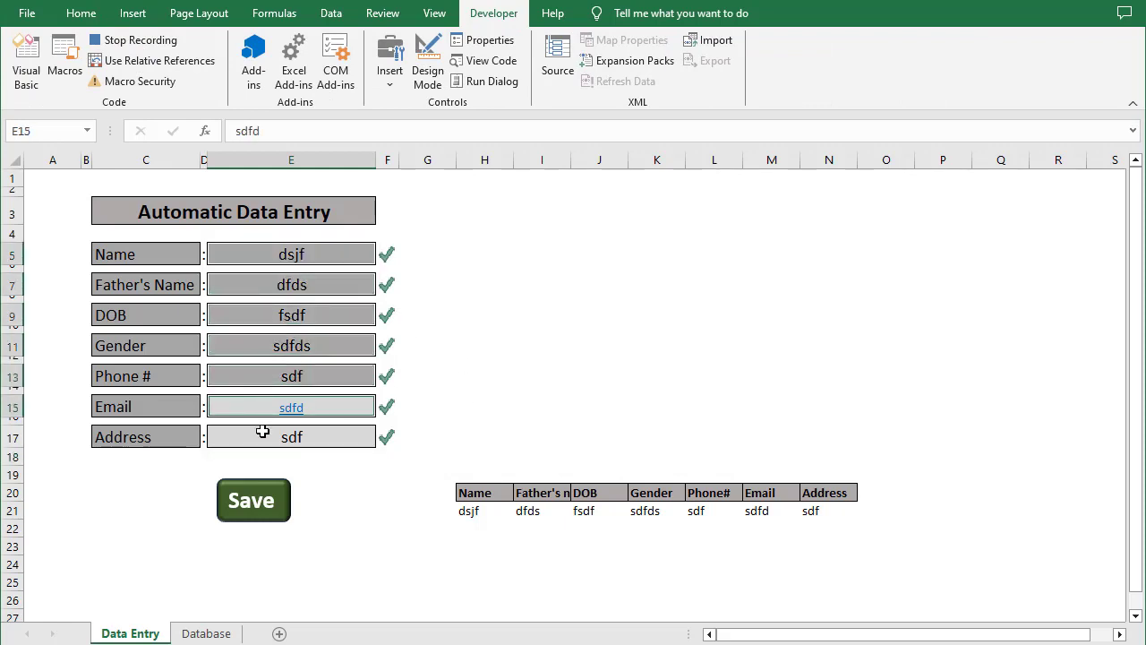
left_click(260, 434, "ctrl")
key("Delete")
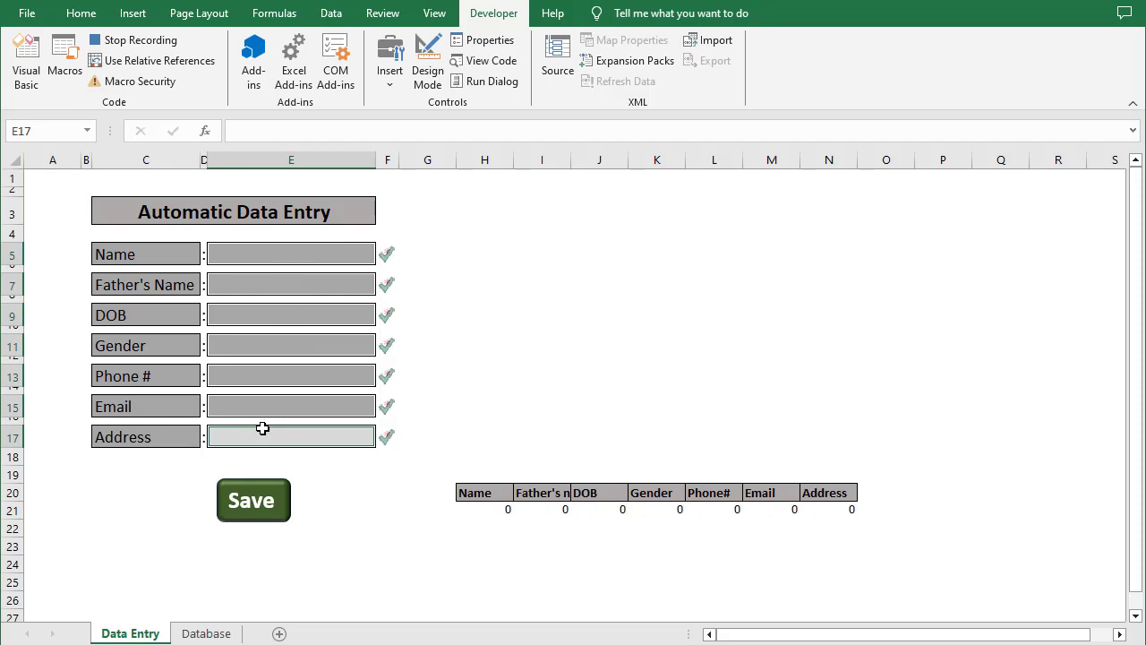
left_click(299, 257)
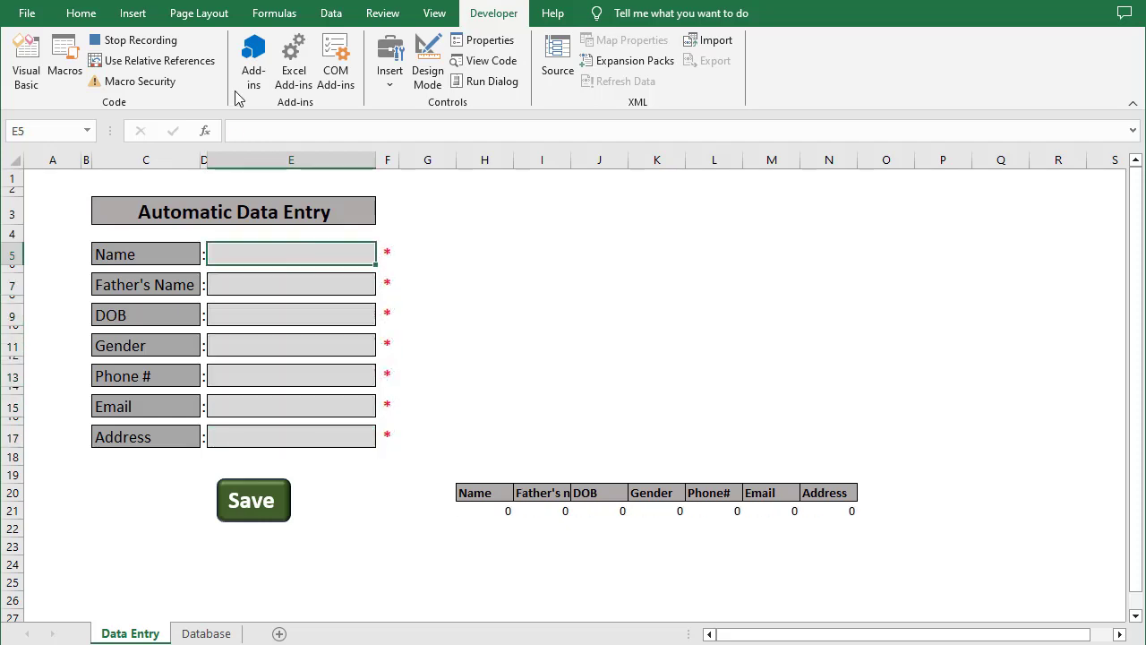
left_click(134, 42)
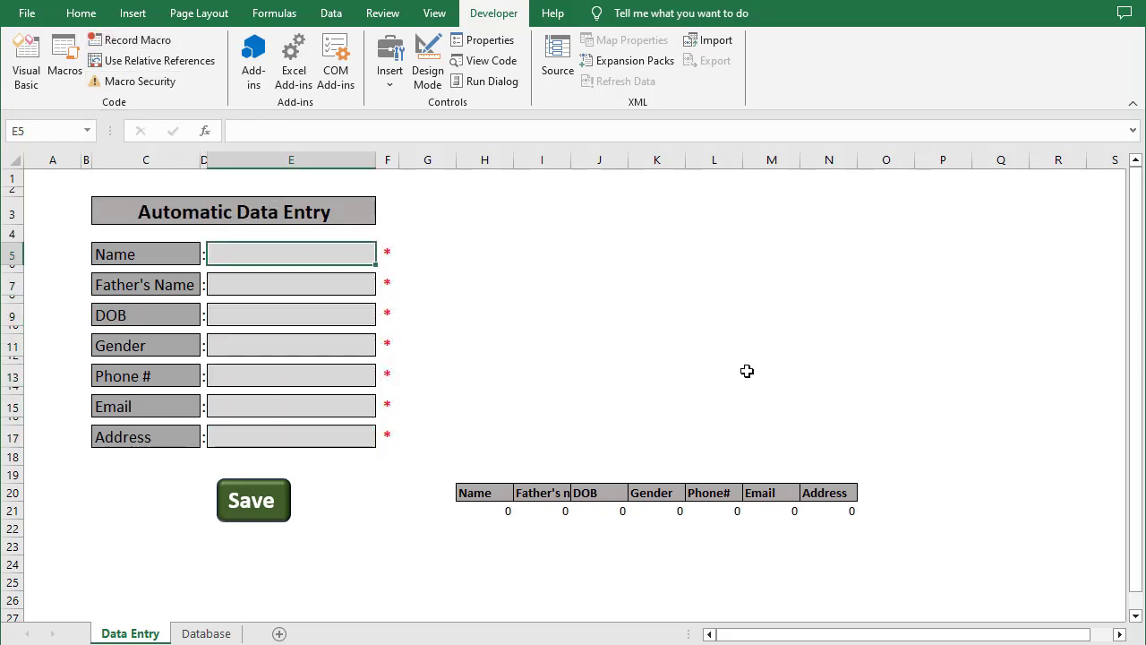
Duplicate the Save button, place the copy to its left, and relabel it 'Clear'
left_click(611, 346)
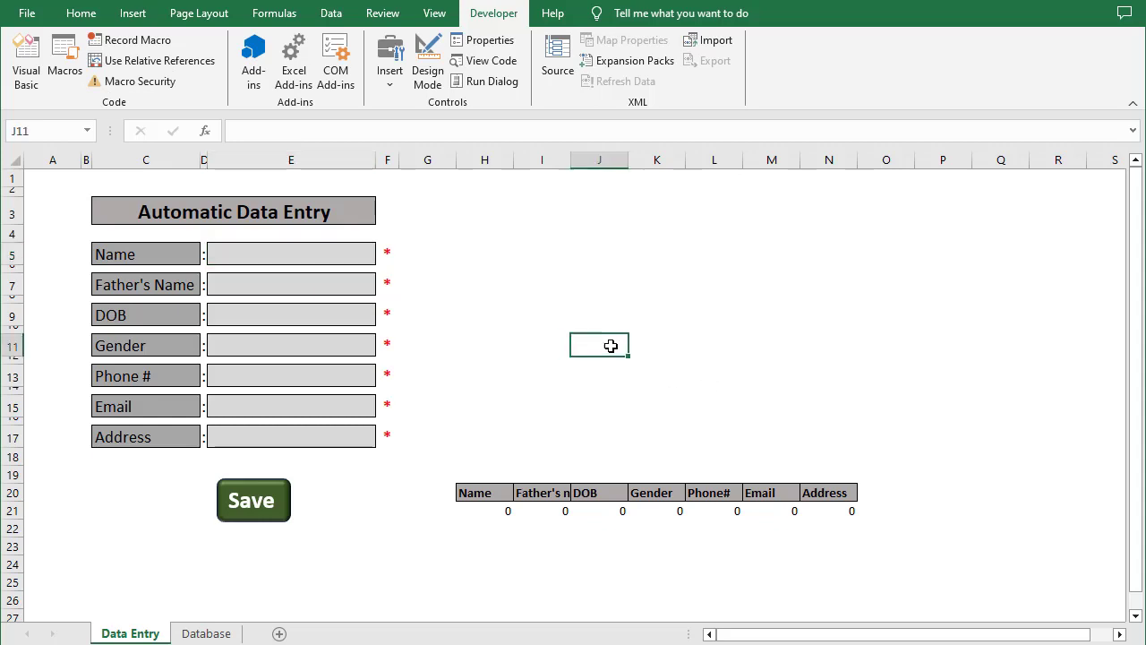
right_click(283, 523)
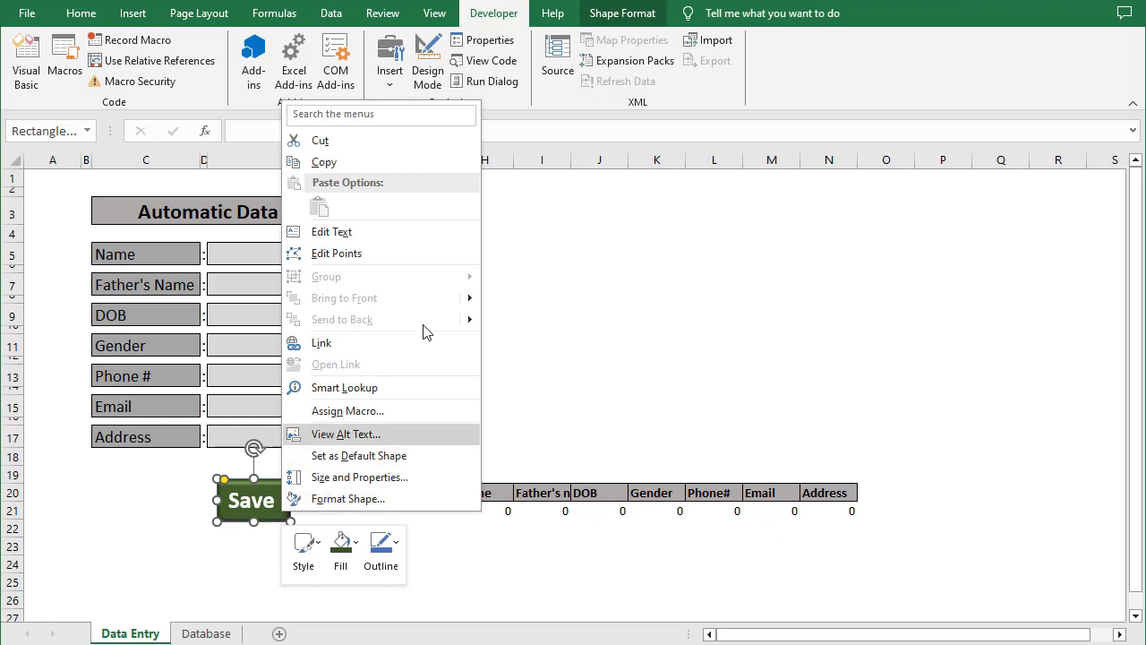
left_click(324, 162)
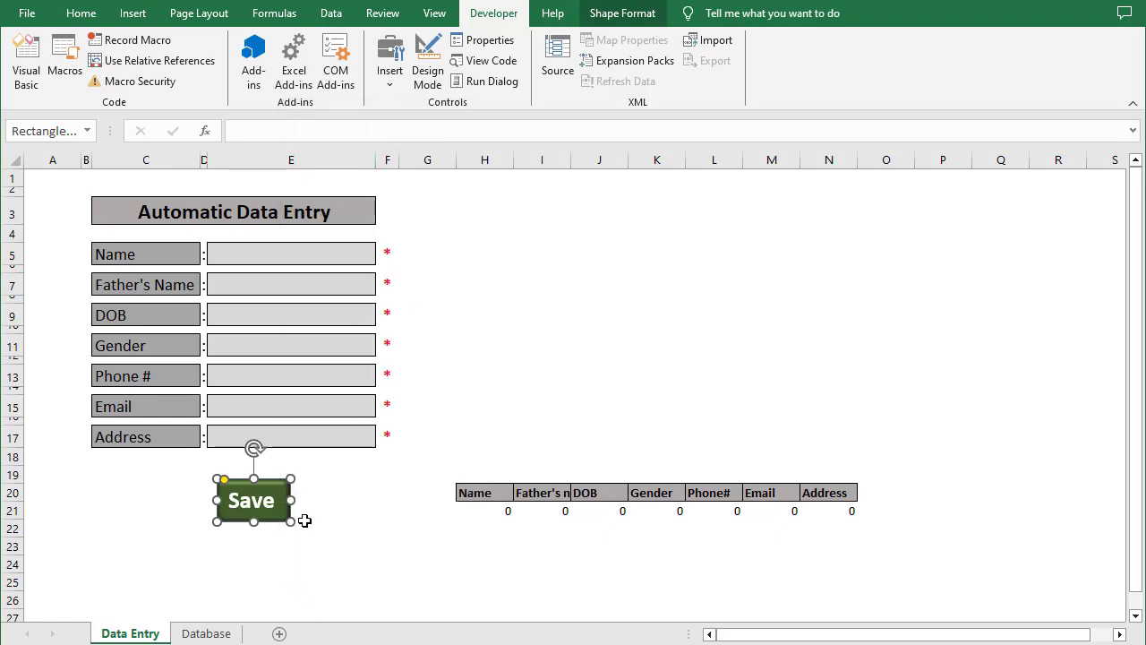
key("ctrl+v")
left_click_drag(288, 511, 178, 495)
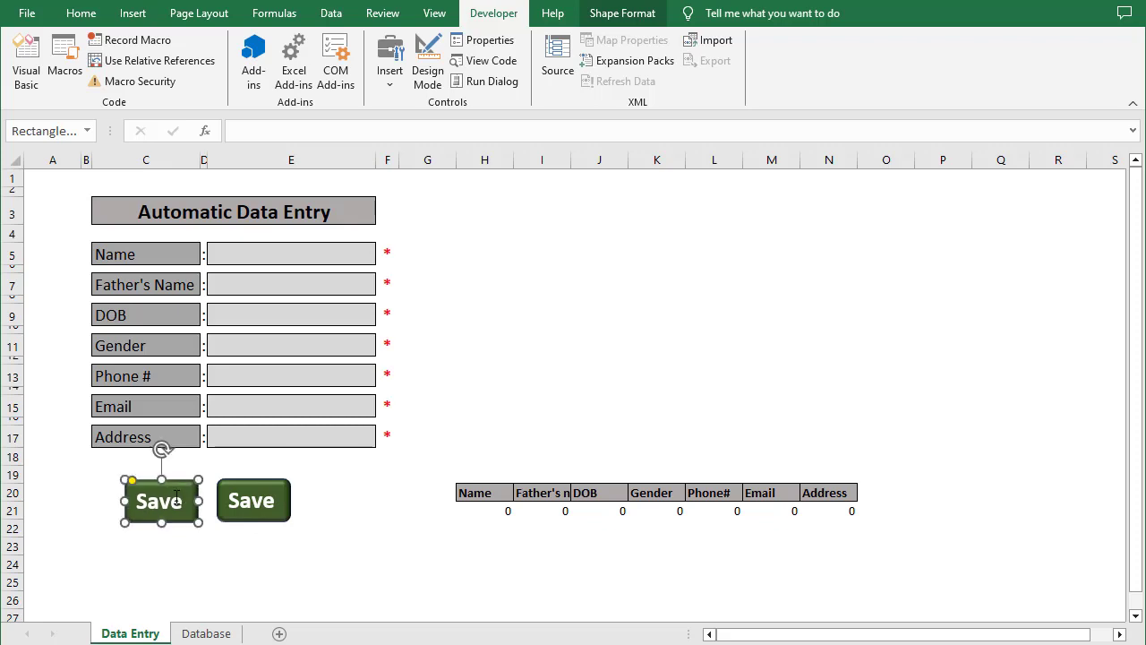
left_click(182, 500)
key("BackSpace")
key("BackSpace")
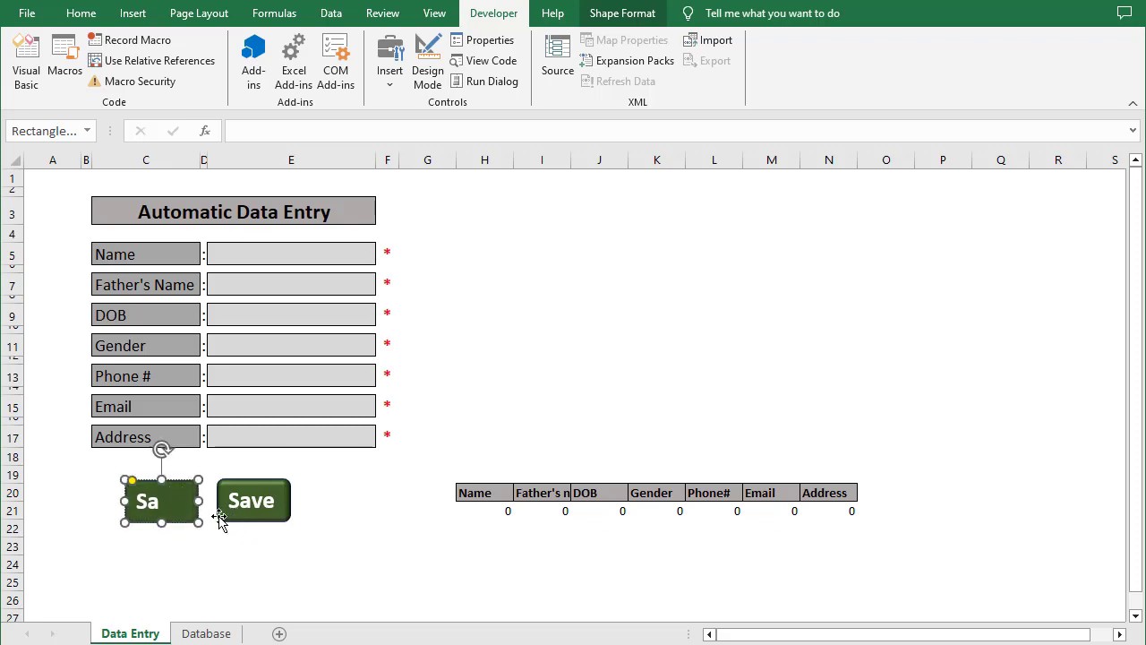
type("Clear")
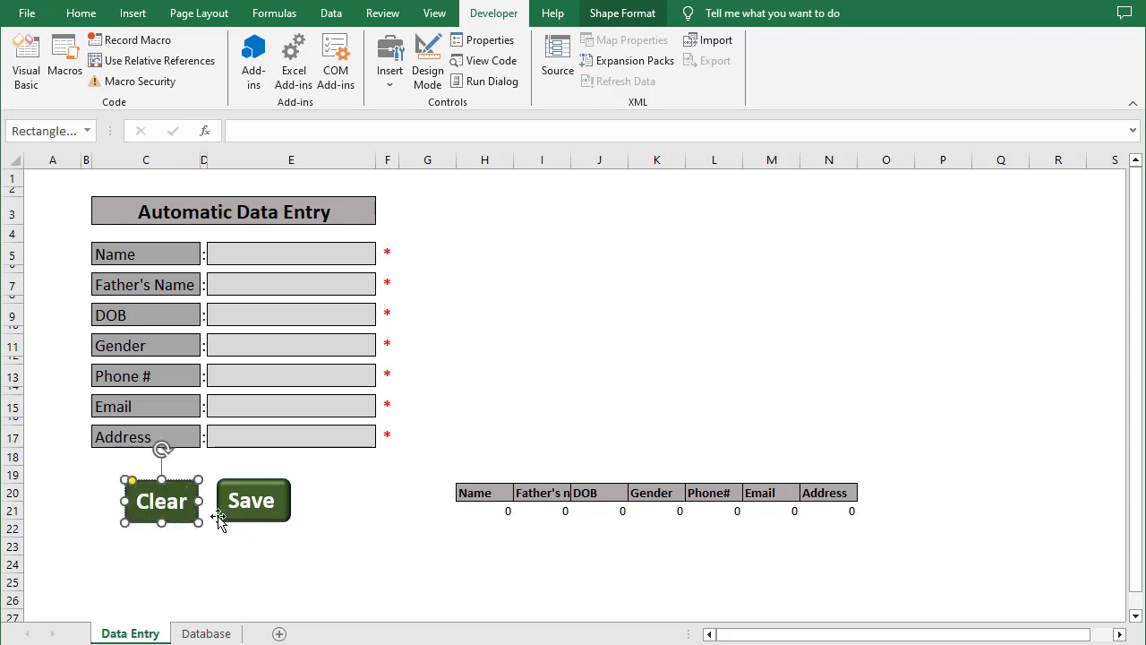
left_click(202, 546)
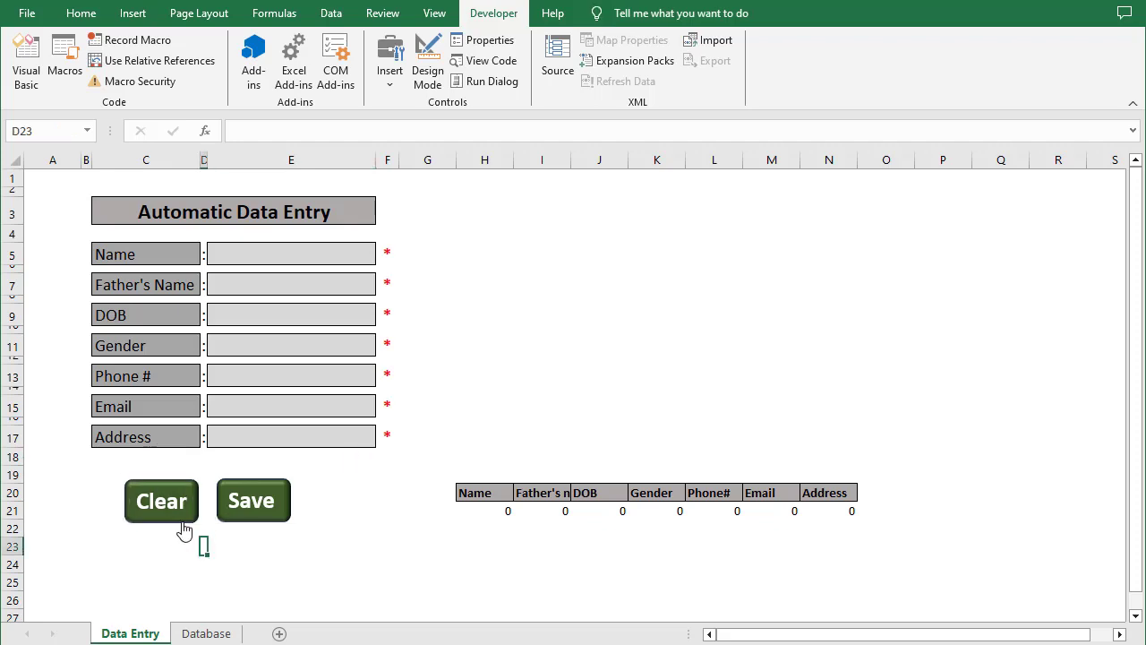
Assign Macro3 to the new Clear button
right_click(184, 521)
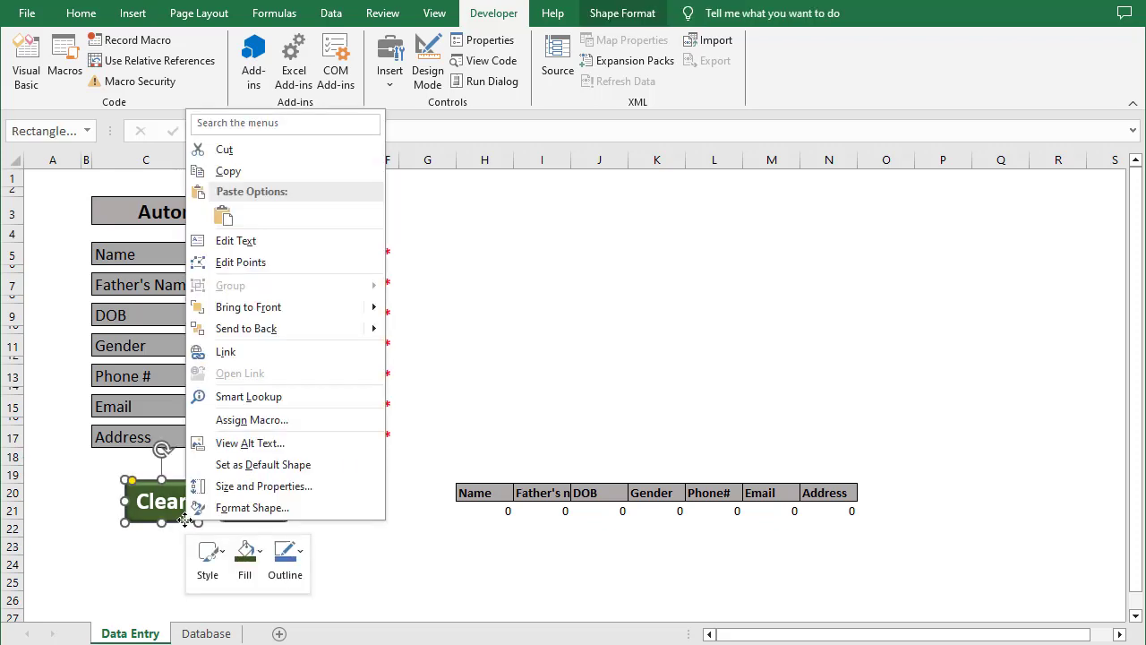
left_click(269, 422)
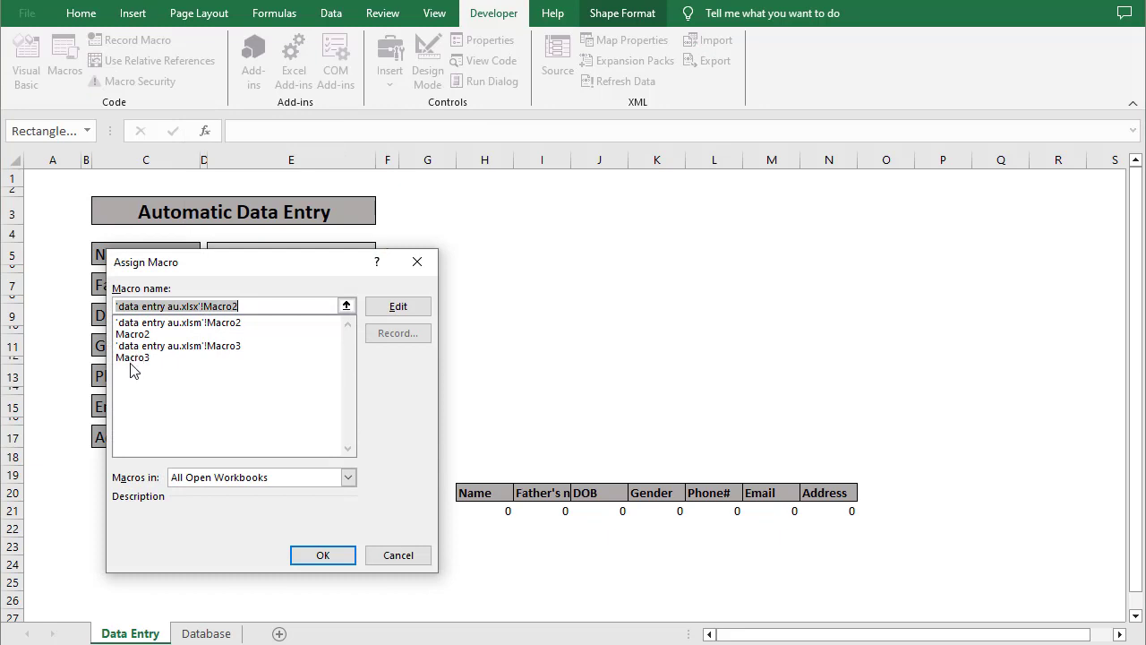
left_click(229, 414)
left_click(128, 359)
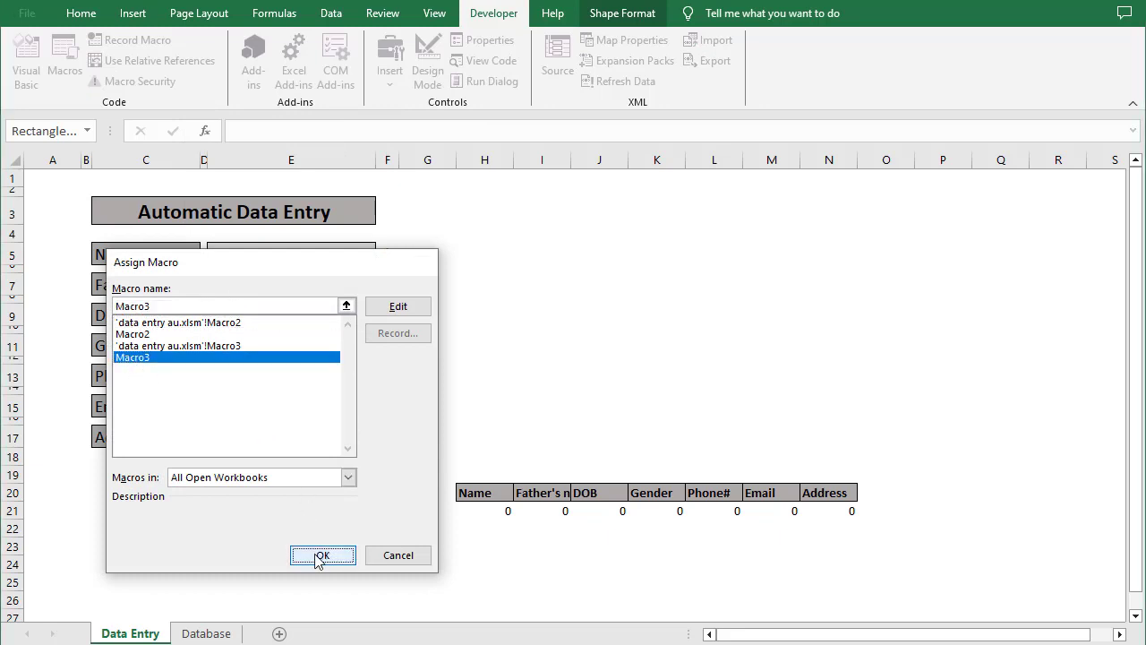
left_click(318, 555)
left_click(355, 523)
left_click(256, 253)
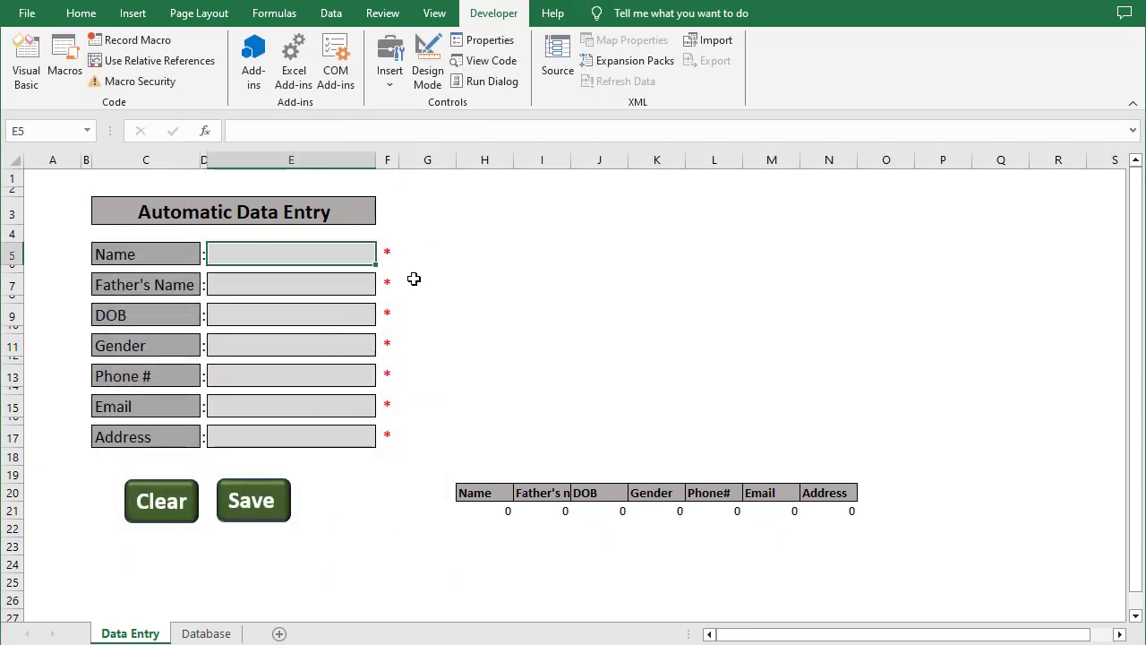
Type test text into the Name, Father's Name, DOB and Gender fields
type("dsjflkds")
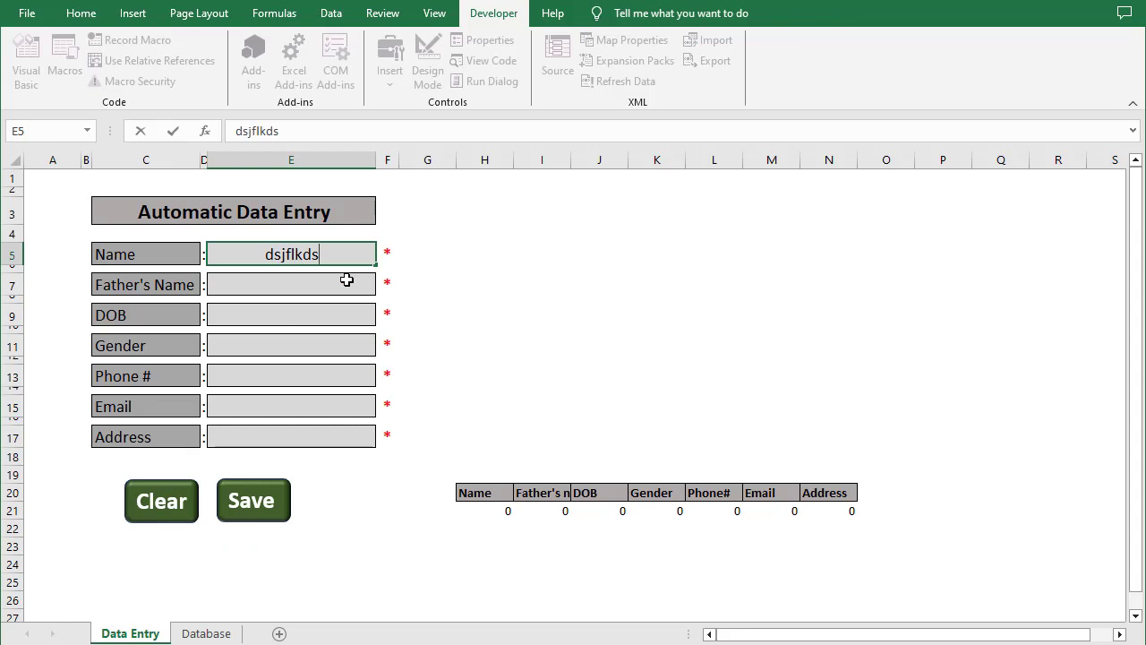
left_click(347, 280)
type("dsfds")
left_click(341, 316)
type("sdfd")
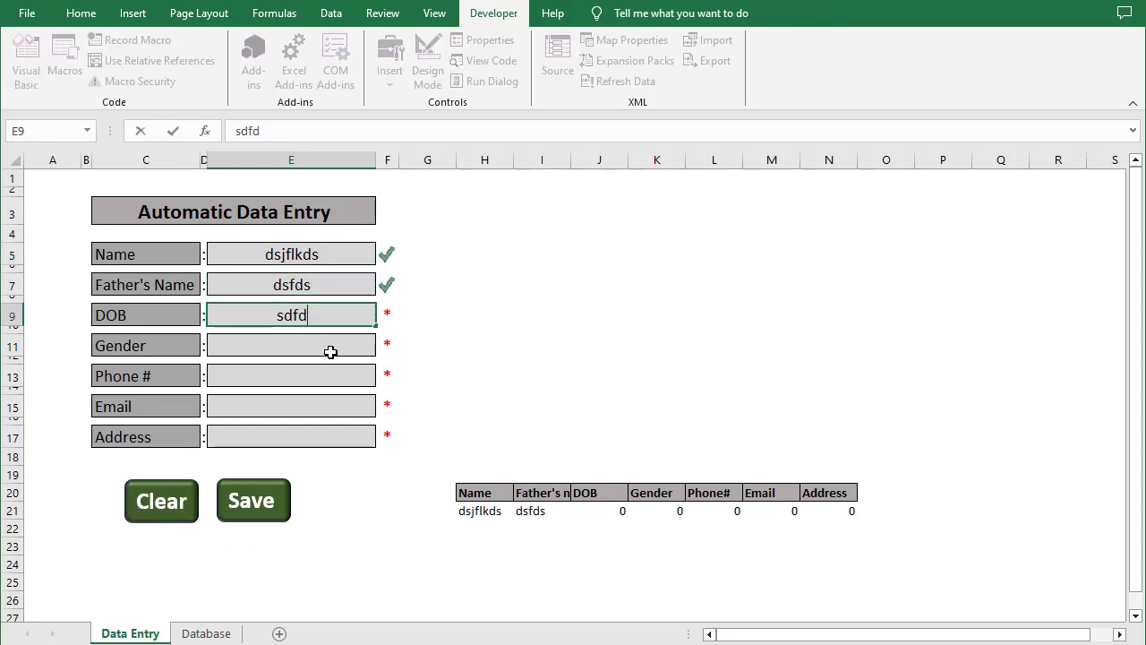
left_click(330, 351)
type("sdfd")
left_click(519, 345)
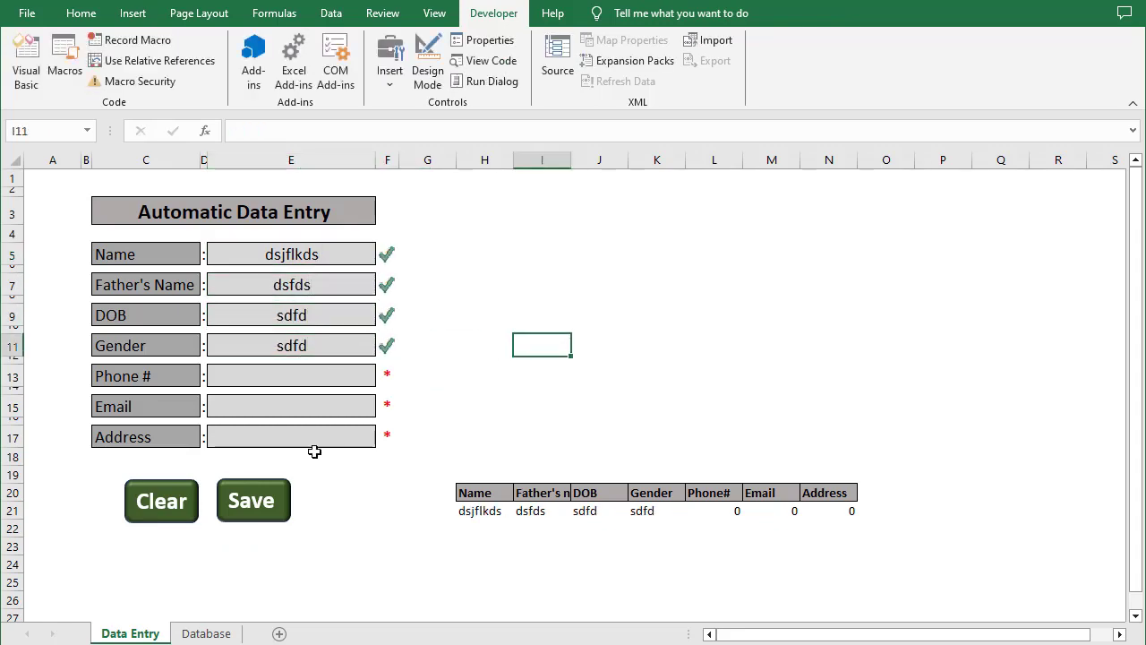
Reset the form with the Clear button and view the two saved records on the Database sheet
left_click(168, 507)
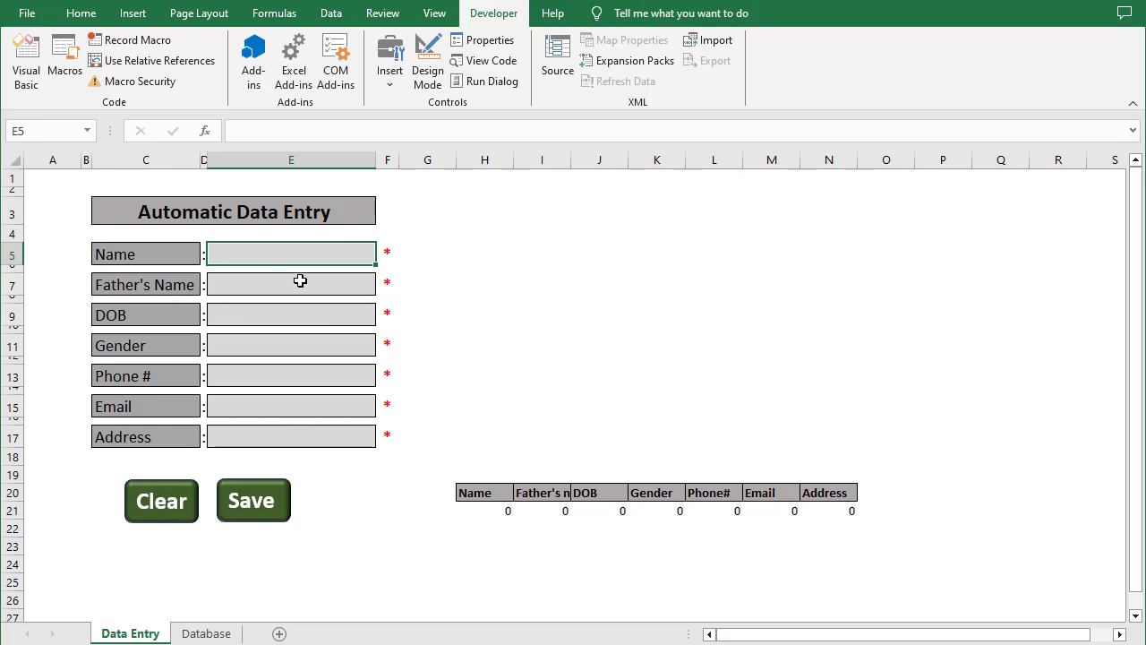
left_click(206, 633)
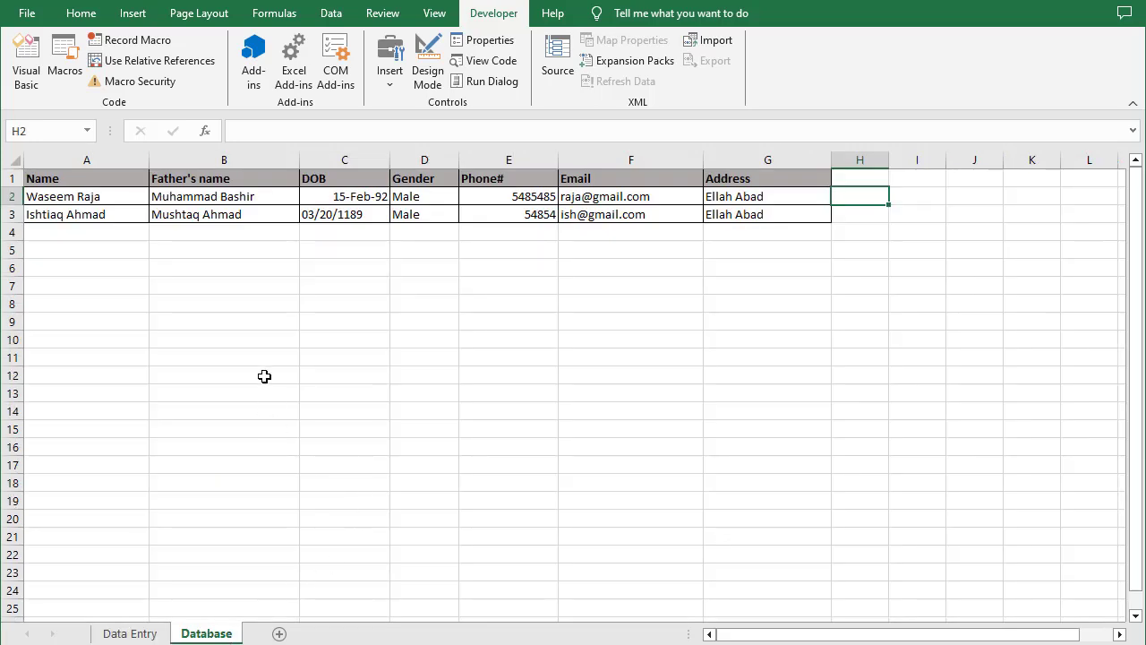
left_click(336, 309)
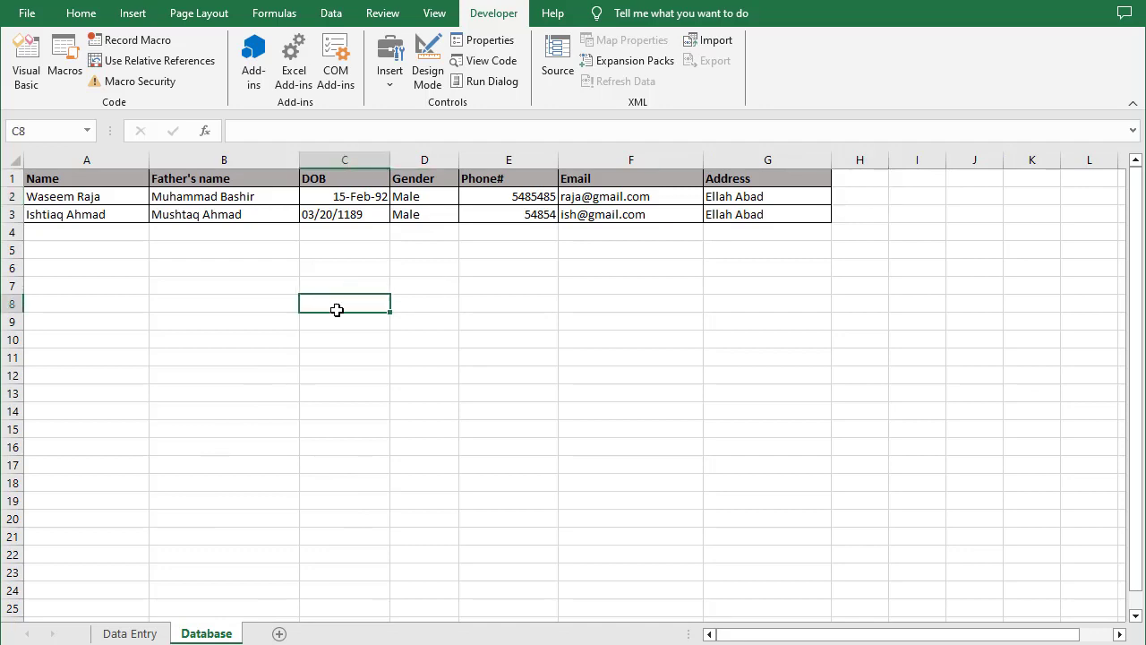